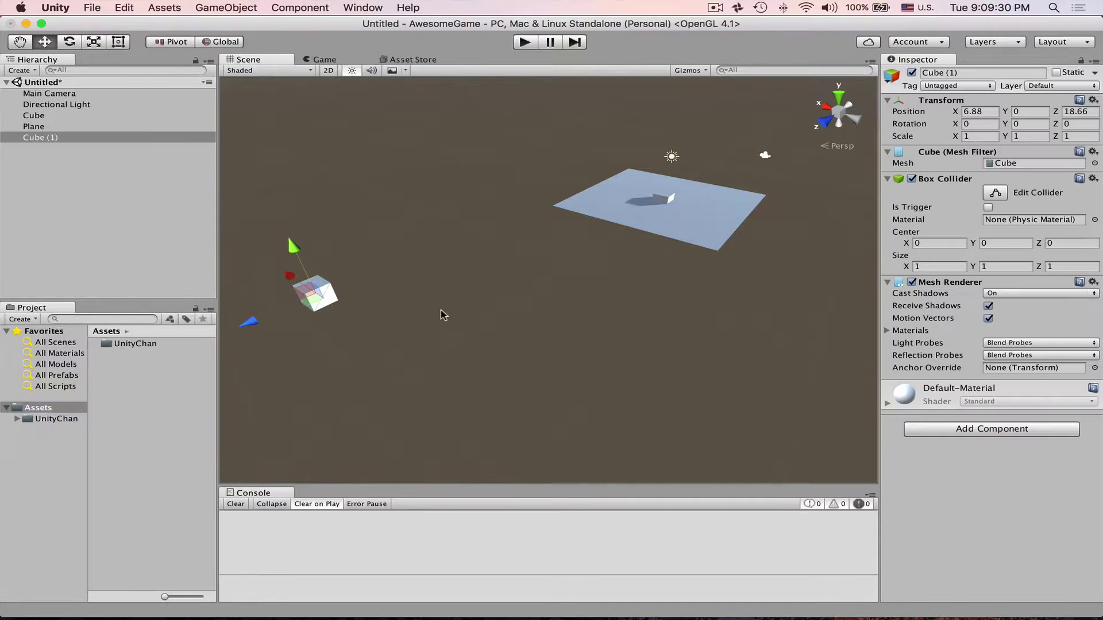
Move Cube (1) to a new spot and tilt it at an angle
{"action": "key", "text": "w"}
{"action": "left_click_drag", "start_coordinate": [299, 301], "coordinate": [405, 307]}
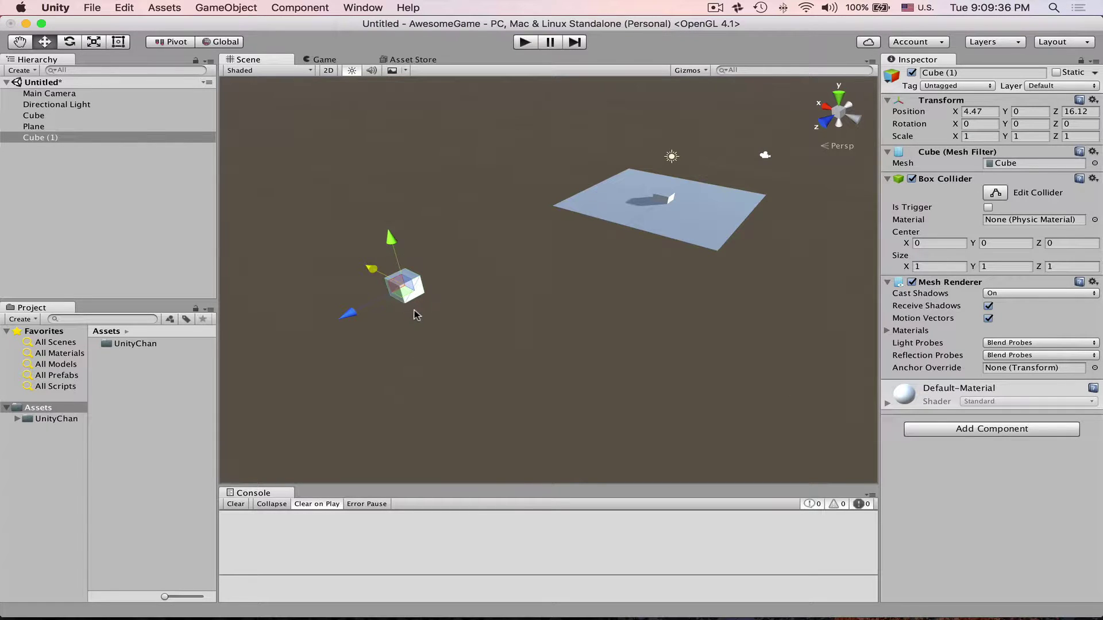
{"action": "key", "text": "e"}
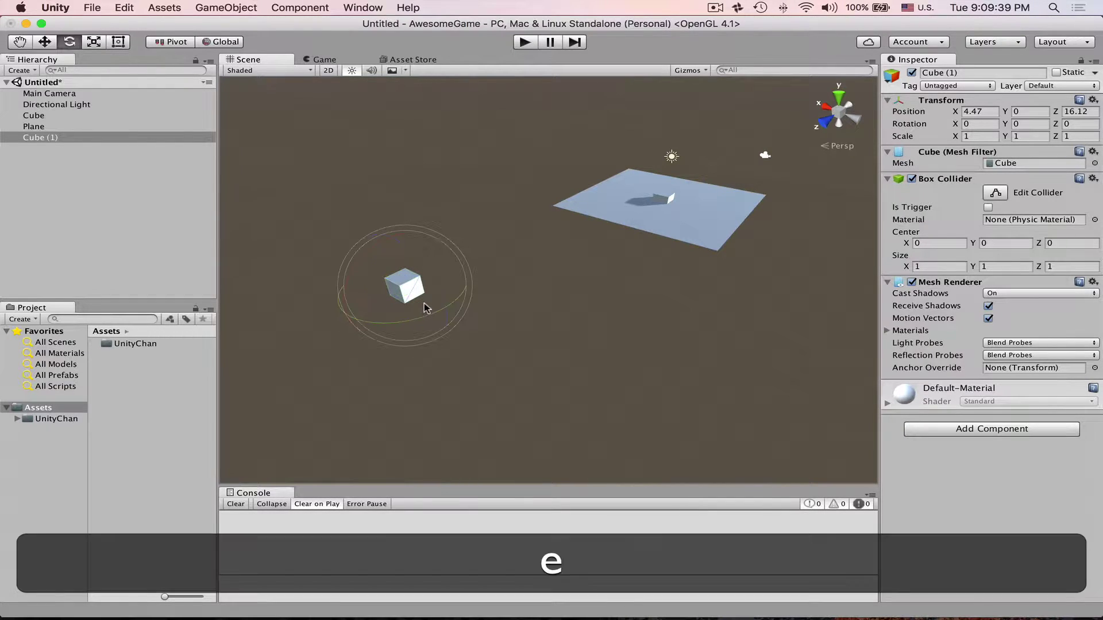
{"action": "mouse_move", "coordinate": [423, 320]}
{"action": "left_mouse_down"}
{"action": "mouse_move", "coordinate": [441, 315]}
{"action": "mouse_move", "coordinate": [404, 298]}
{"action": "mouse_move", "coordinate": [421, 239]}
{"action": "mouse_move", "coordinate": [406, 315]}
{"action": "mouse_move", "coordinate": [431, 256]}
{"action": "mouse_move", "coordinate": [374, 263]}
{"action": "mouse_move", "coordinate": [419, 301]}
{"action": "left_mouse_up"}
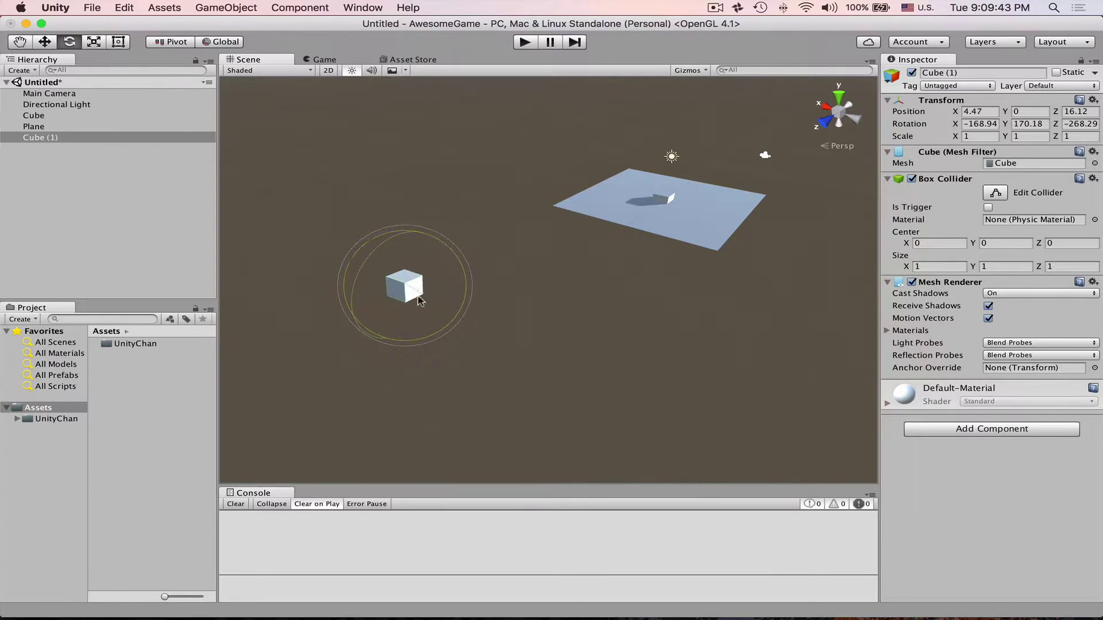
{"action": "left_click_drag", "start_coordinate": [427, 234], "coordinate": [443, 308]}
Scale Cube (1), then frame and orbit the view around the cube cluster
{"action": "key", "text": "r"}
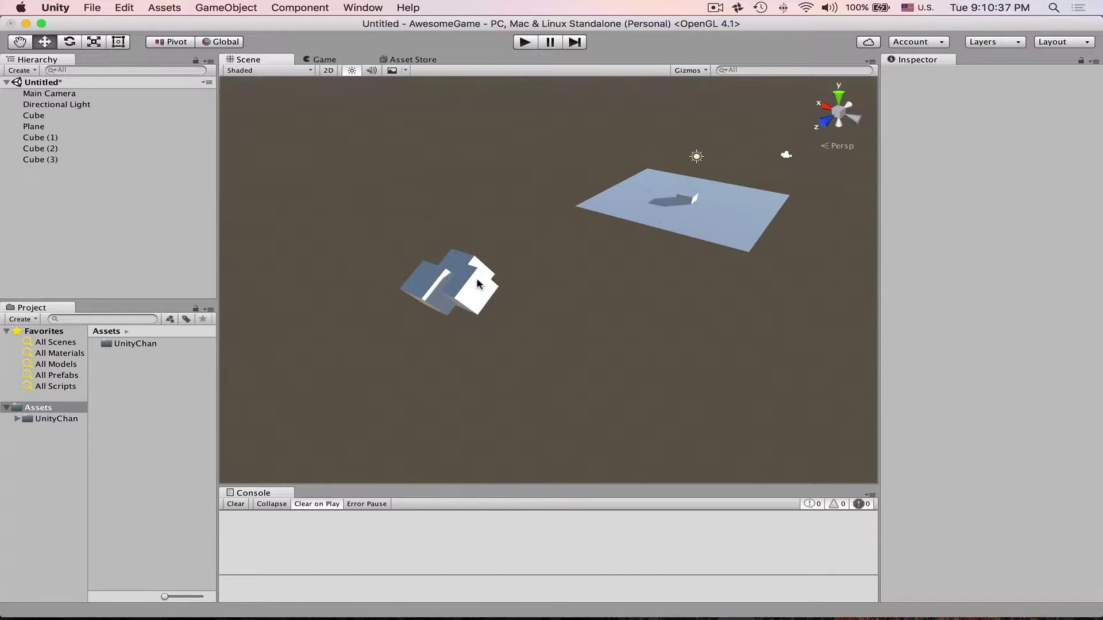
{"action": "left_click", "coordinate": [441, 296]}
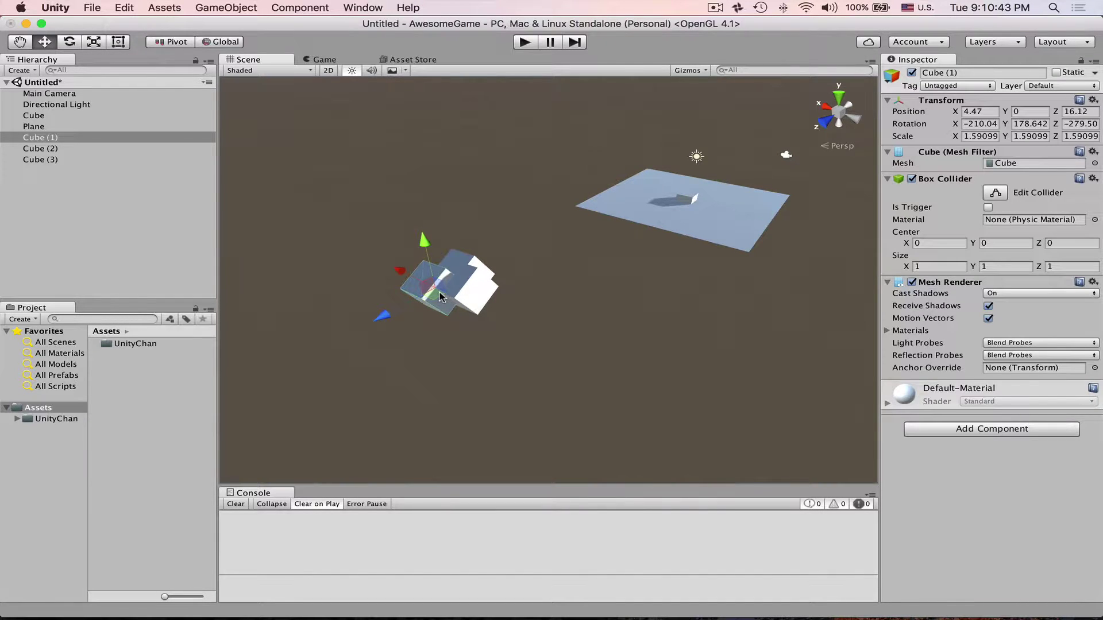
{"action": "key", "text": "f"}
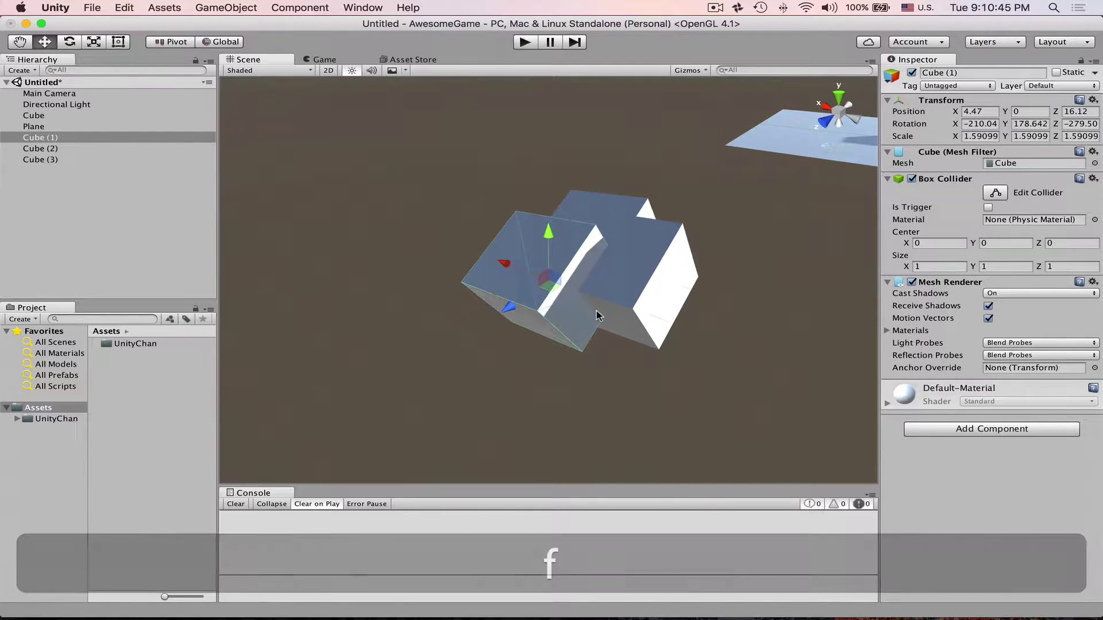
{"action": "key", "text": "alt"}
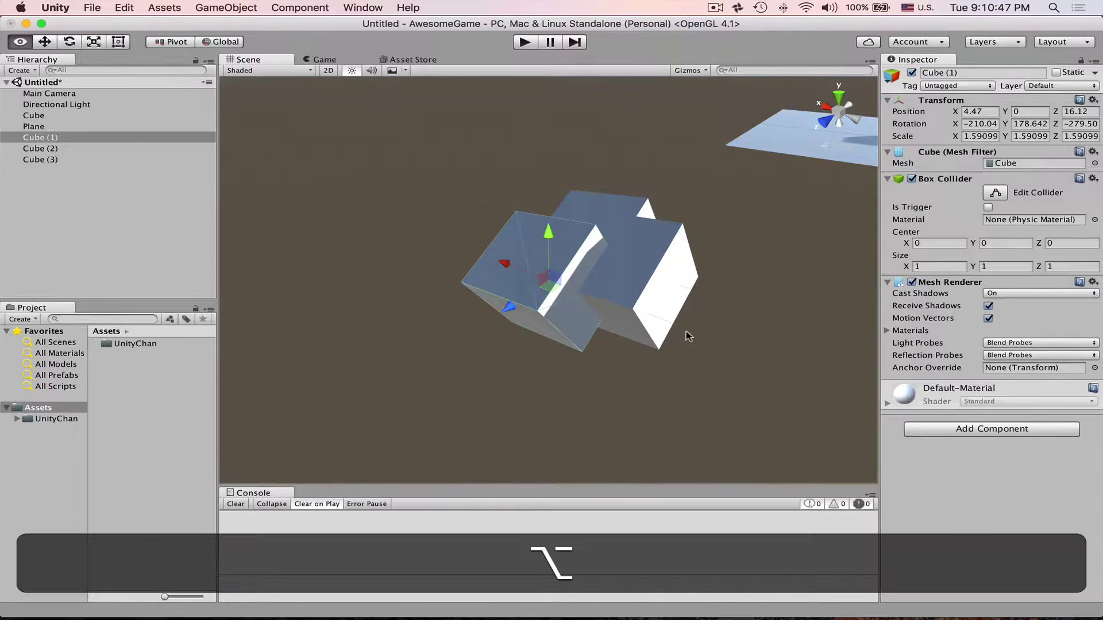
{"action": "left_click_drag", "start_coordinate": [721, 304], "coordinate": [778, 292], "text": "alt"}
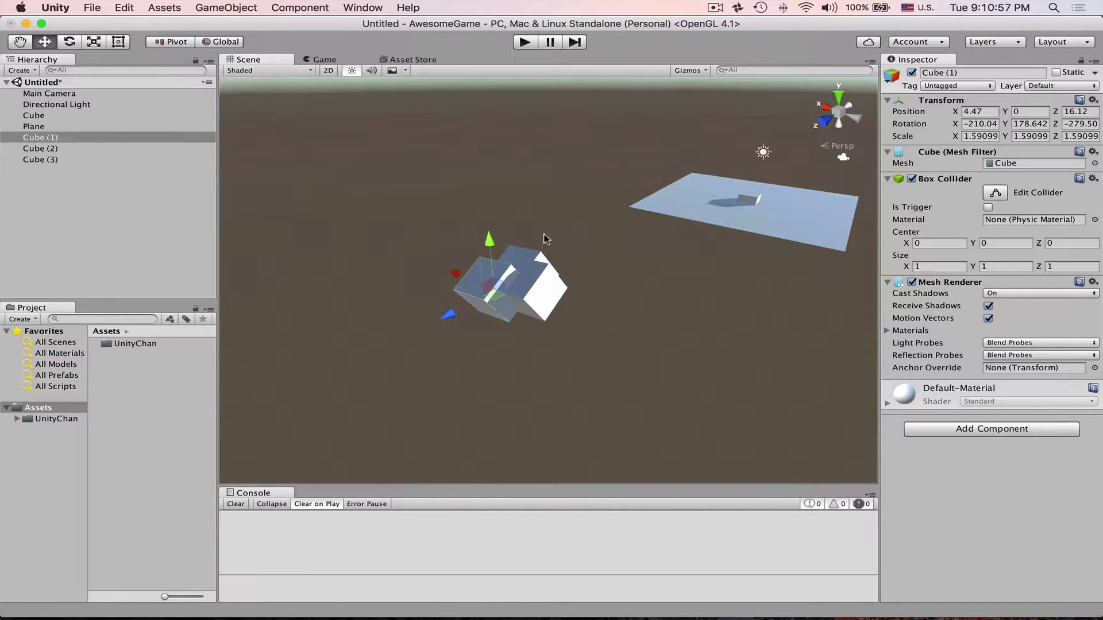
Box-select Cube (1), Cube (2) and Cube (3) and delete them
{"action": "left_click_drag", "start_coordinate": [371, 199], "coordinate": [606, 306]}
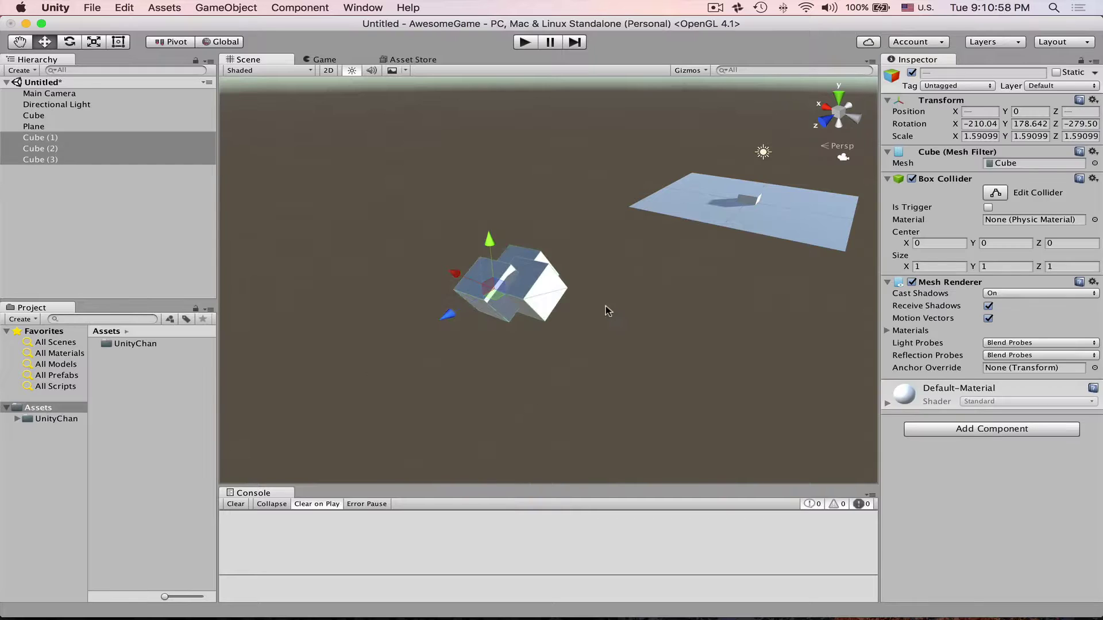
{"action": "left_click", "coordinate": [605, 306]}
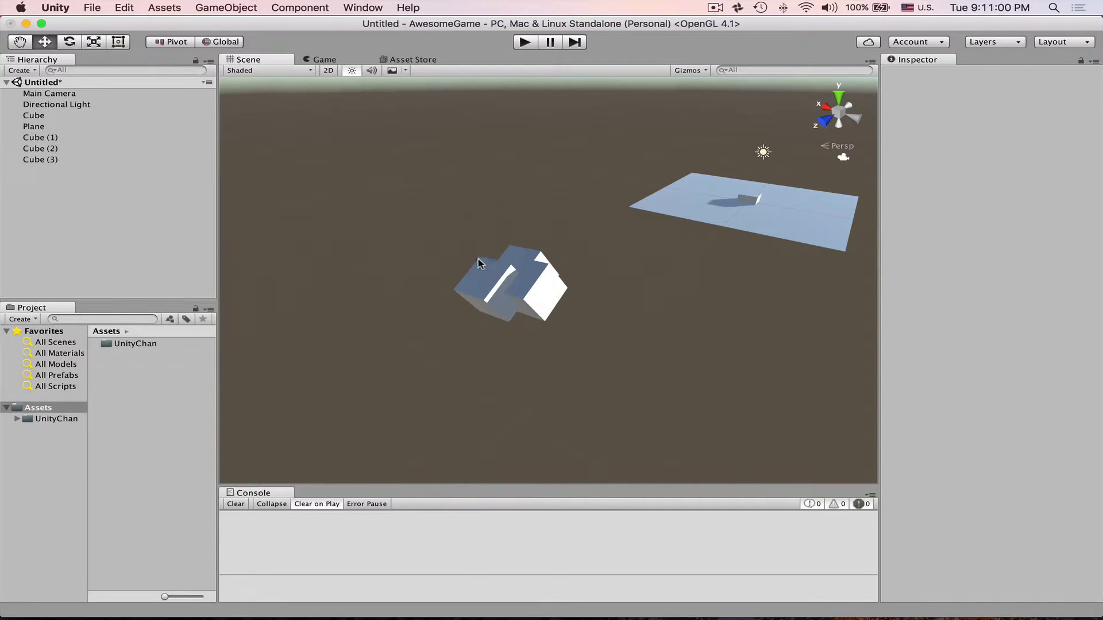
{"action": "left_click_drag", "start_coordinate": [423, 207], "coordinate": [588, 363]}
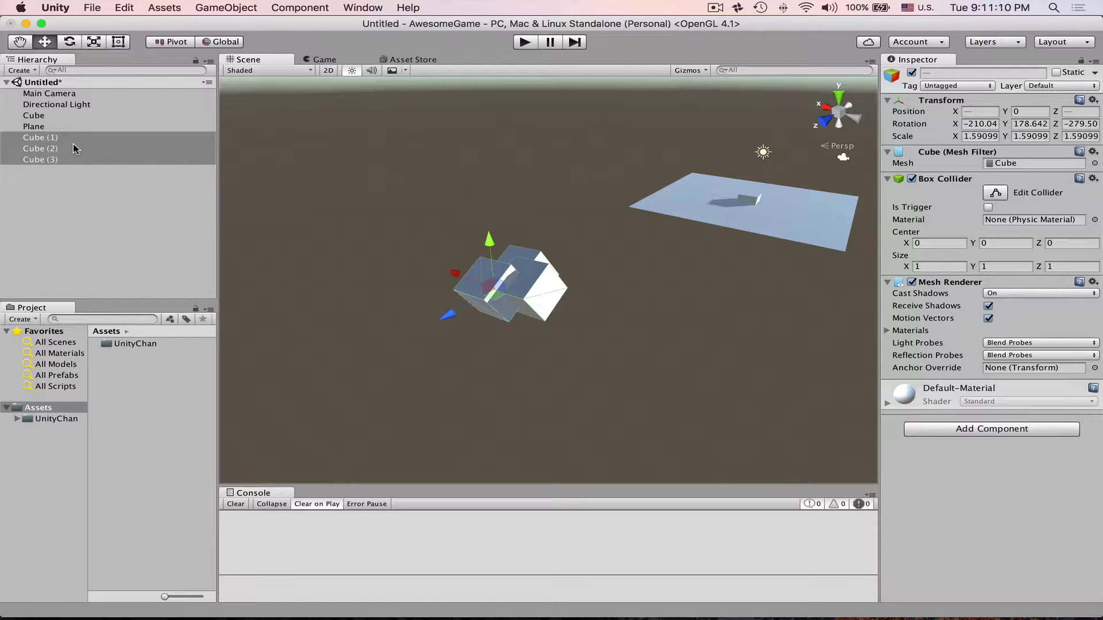
{"action": "key", "text": "super+BackSpace"}
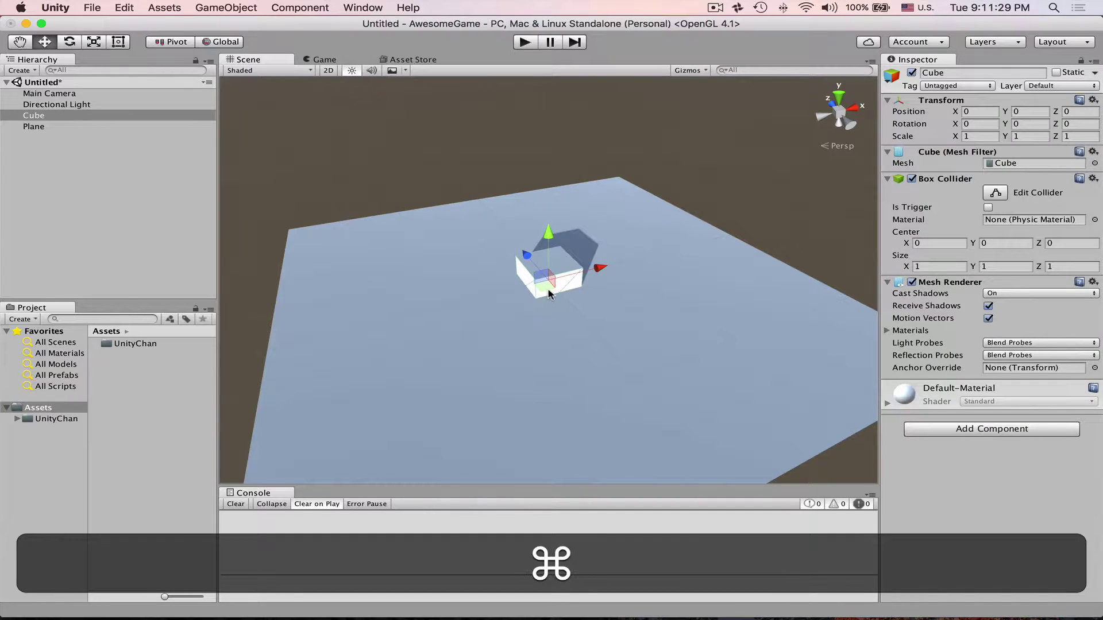
Duplicate the Cube beside itself, then duplicate the pair forward into a second row
{"action": "key", "text": "super+d"}
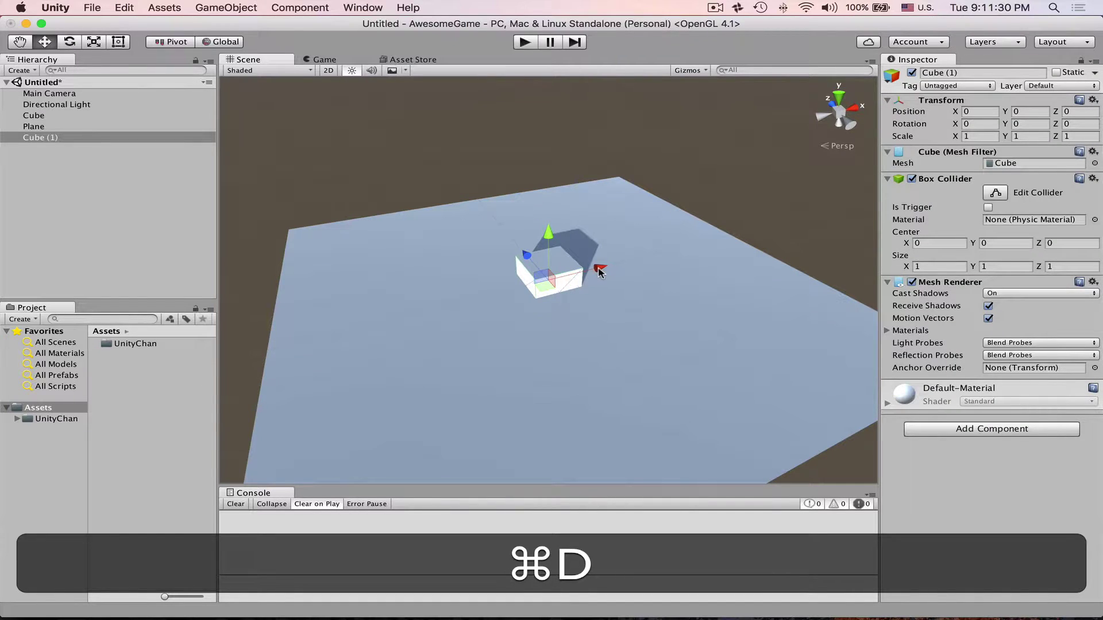
{"action": "left_click_drag", "start_coordinate": [598, 273], "coordinate": [498, 300]}
{"action": "left_click", "coordinate": [542, 289], "text": "shift"}
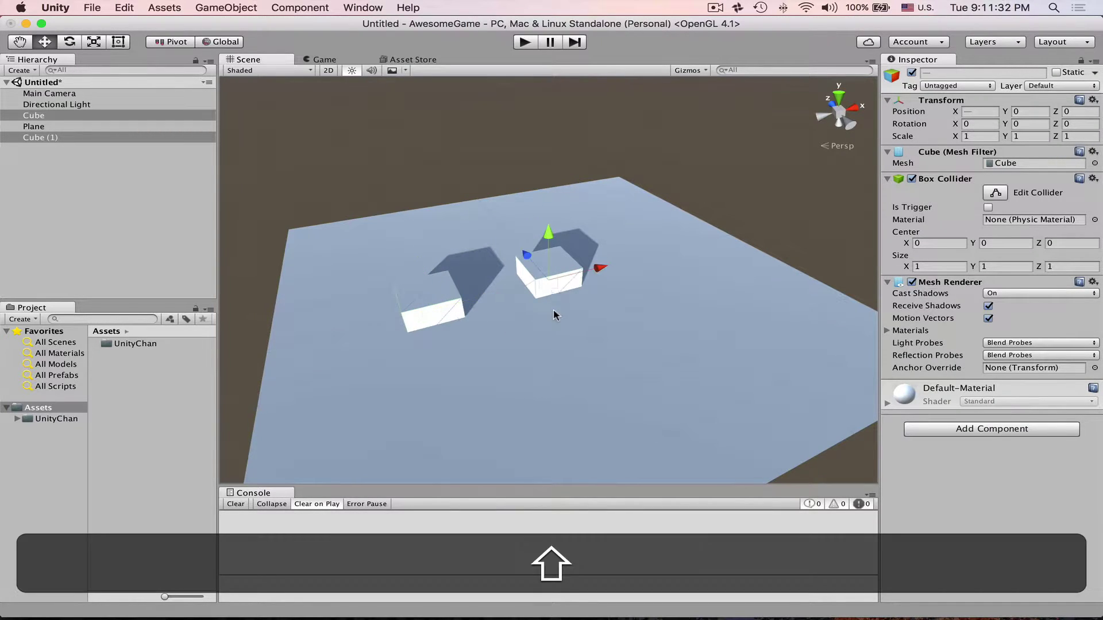
{"action": "key", "text": "shift+super+d"}
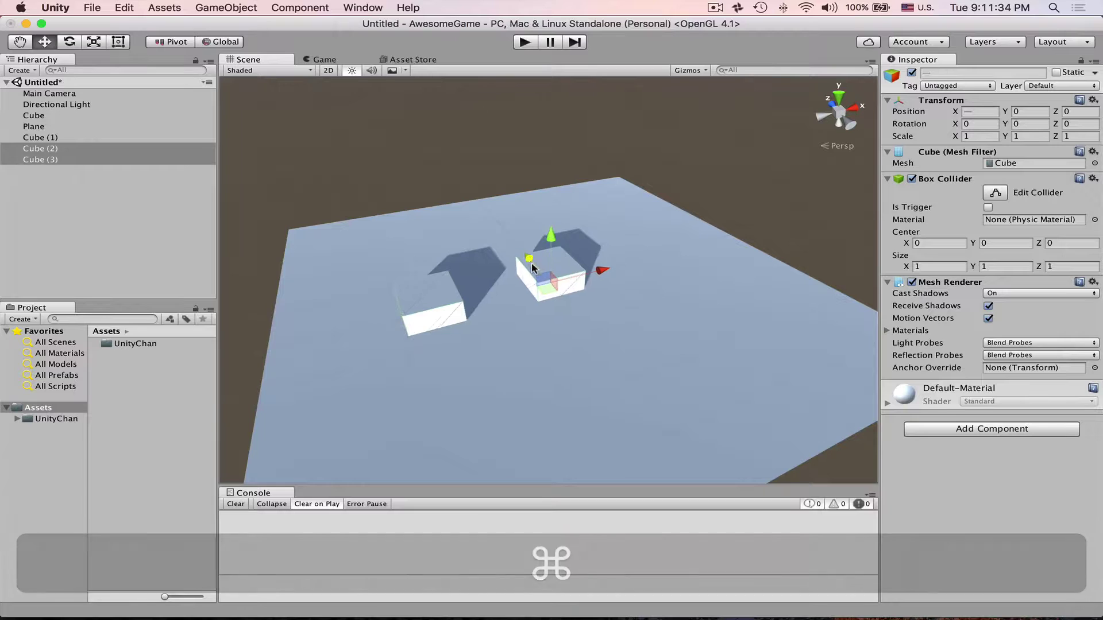
{"action": "left_click_drag", "start_coordinate": [526, 258], "coordinate": [661, 333]}
{"action": "right_click_drag", "start_coordinate": [661, 333], "coordinate": [691, 346], "text": "alt"}
{"action": "left_click_drag", "start_coordinate": [690, 345], "coordinate": [608, 332], "text": "alt"}
Duplicate the right-hand pair into a third row and view the grid from above
{"action": "left_click", "coordinate": [525, 254]}
{"action": "left_click", "coordinate": [529, 345], "text": "shift"}
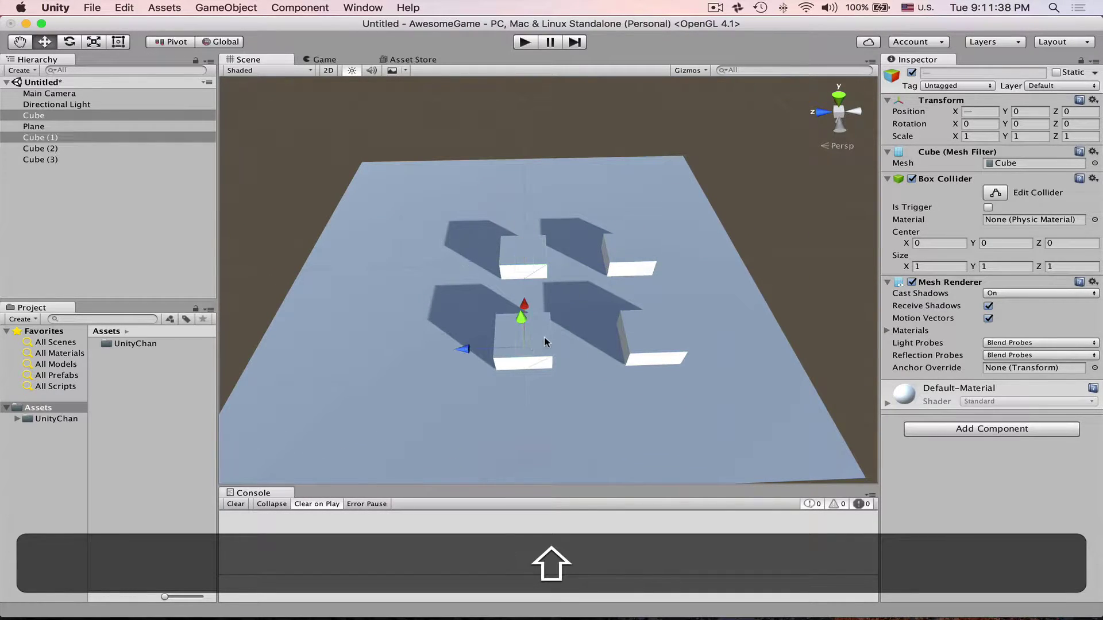
{"action": "left_click", "coordinate": [625, 252]}
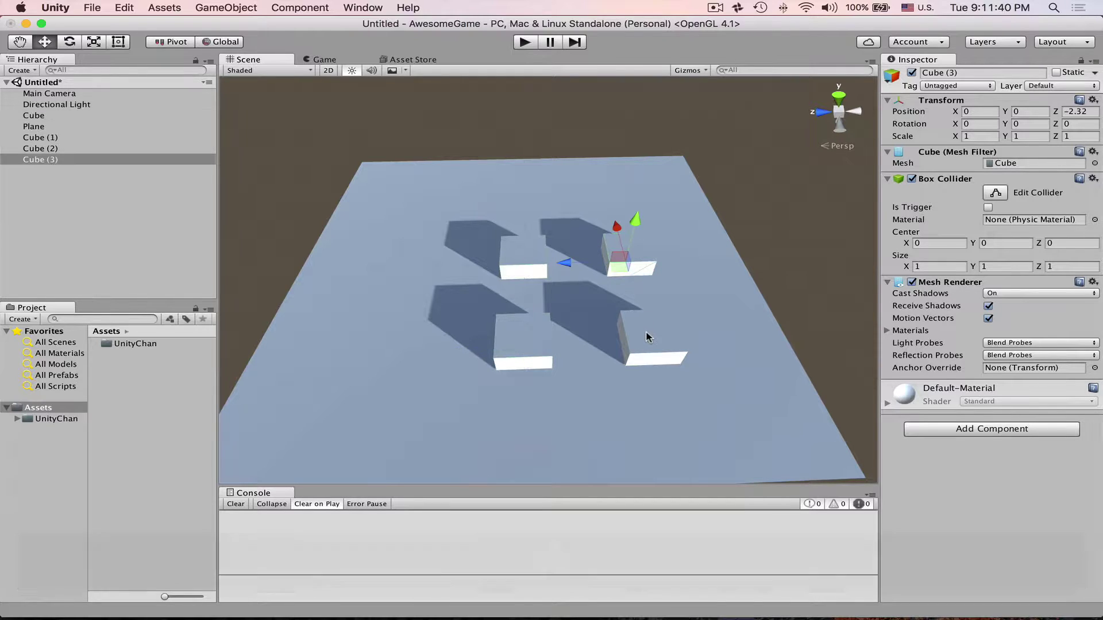
{"action": "key", "text": "shift"}
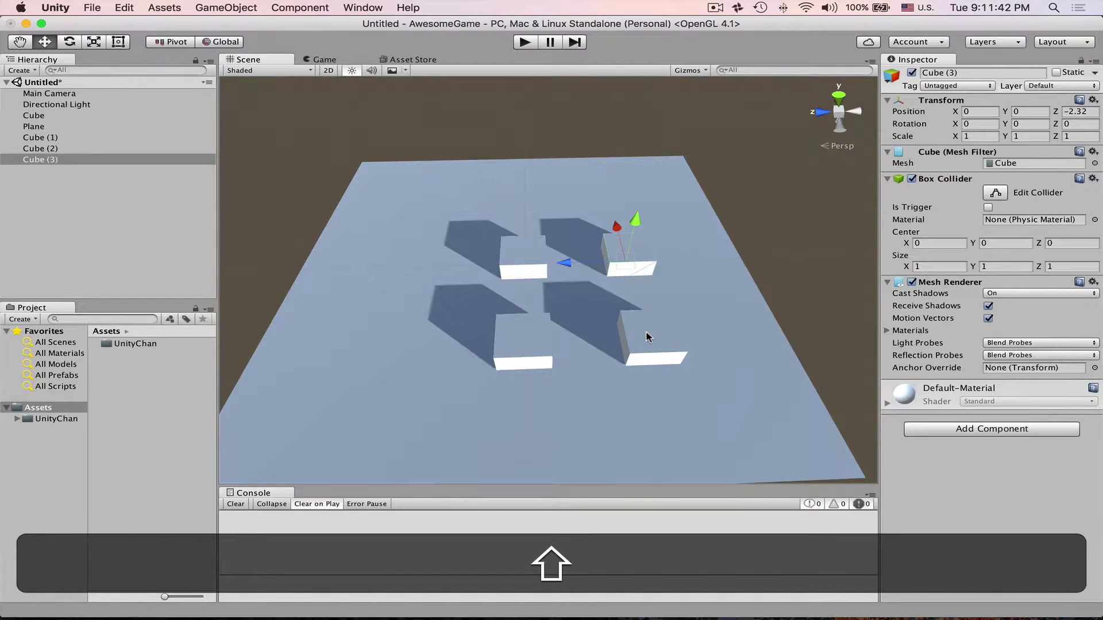
{"action": "left_click", "coordinate": [647, 338], "text": "shift"}
{"action": "key", "text": "super+d"}
{"action": "left_click_drag", "start_coordinate": [595, 348], "coordinate": [571, 333]}
{"action": "scroll", "coordinate": [767, 390], "scroll_direction": "up", "scroll_amount": 5}
{"action": "left_click_drag", "start_coordinate": [767, 391], "coordinate": [402, 373], "text": "alt"}
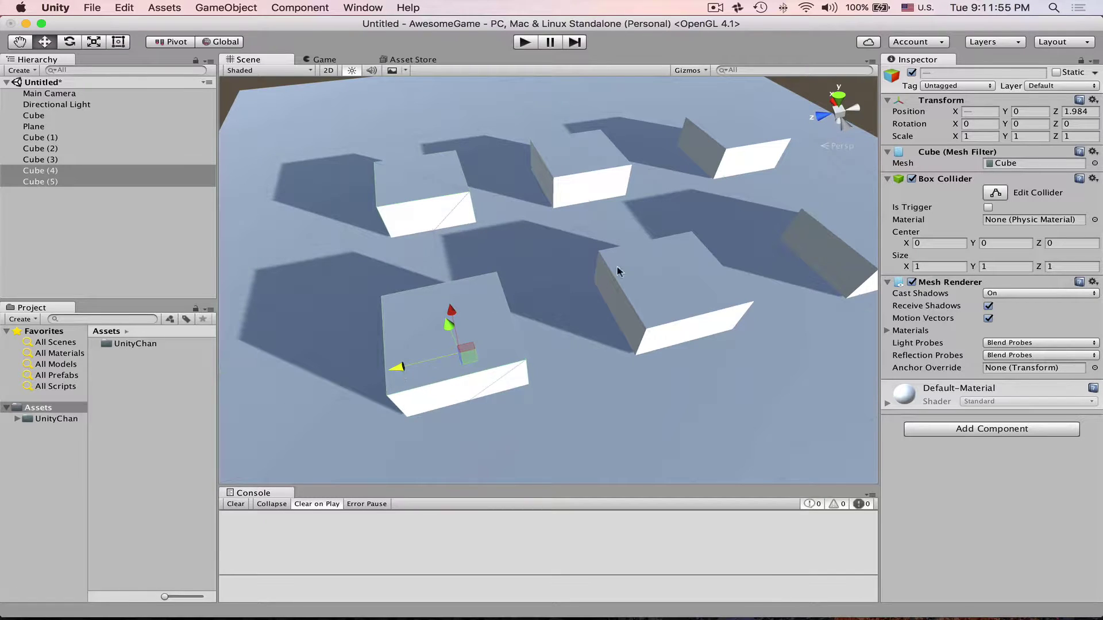
{"action": "left_click", "coordinate": [417, 197]}
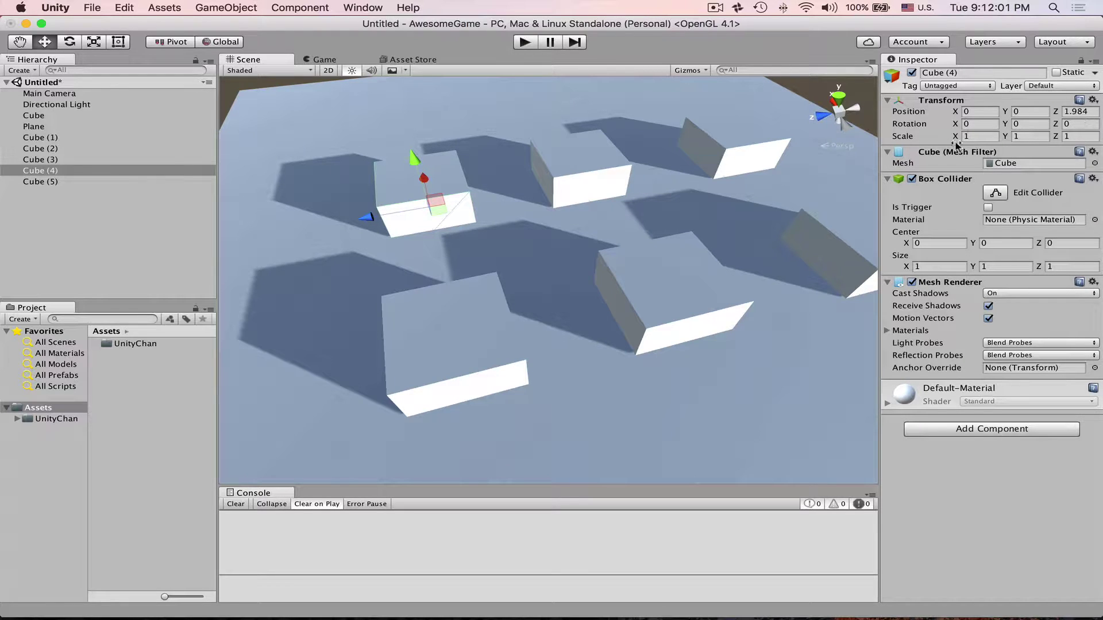
Set one cube pair to Position Z 2 and another pair to Z -2
{"action": "left_click", "coordinate": [474, 333], "text": "shift"}
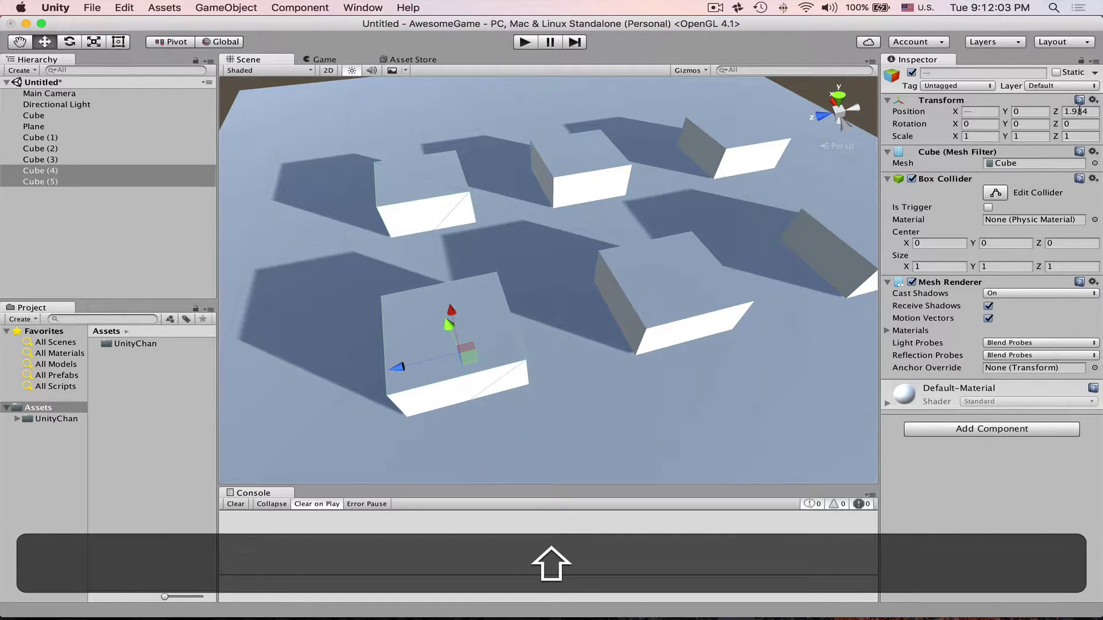
{"action": "left_click", "coordinate": [1091, 112]}
{"action": "type", "text": "2"}
{"action": "key", "text": "Return"}
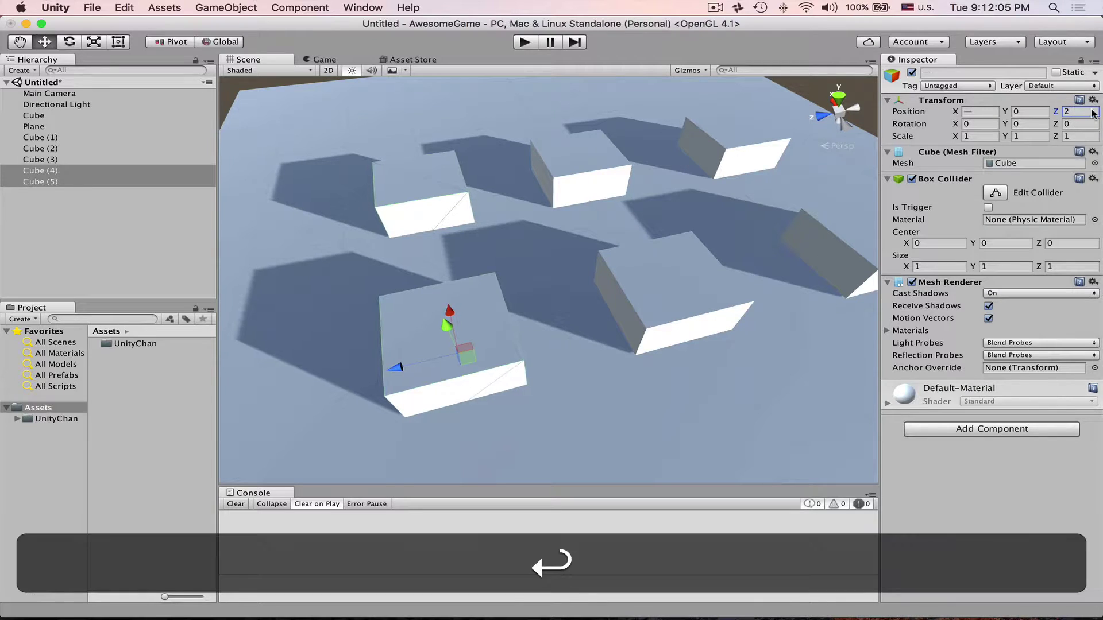
{"action": "left_click", "coordinate": [762, 148]}
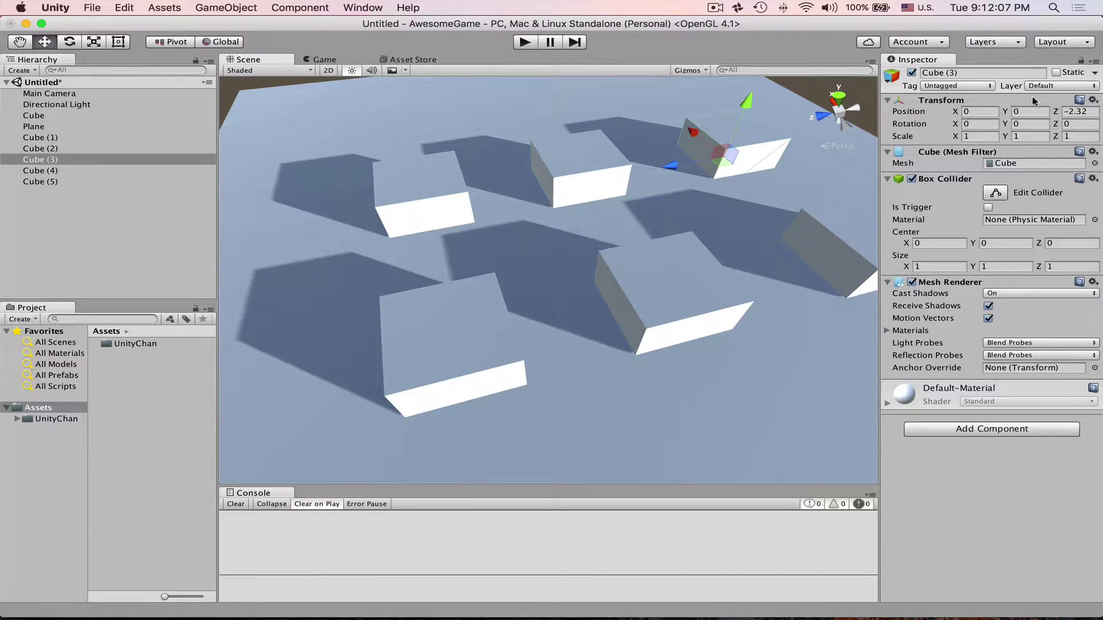
{"action": "left_click", "coordinate": [820, 225], "text": "shift"}
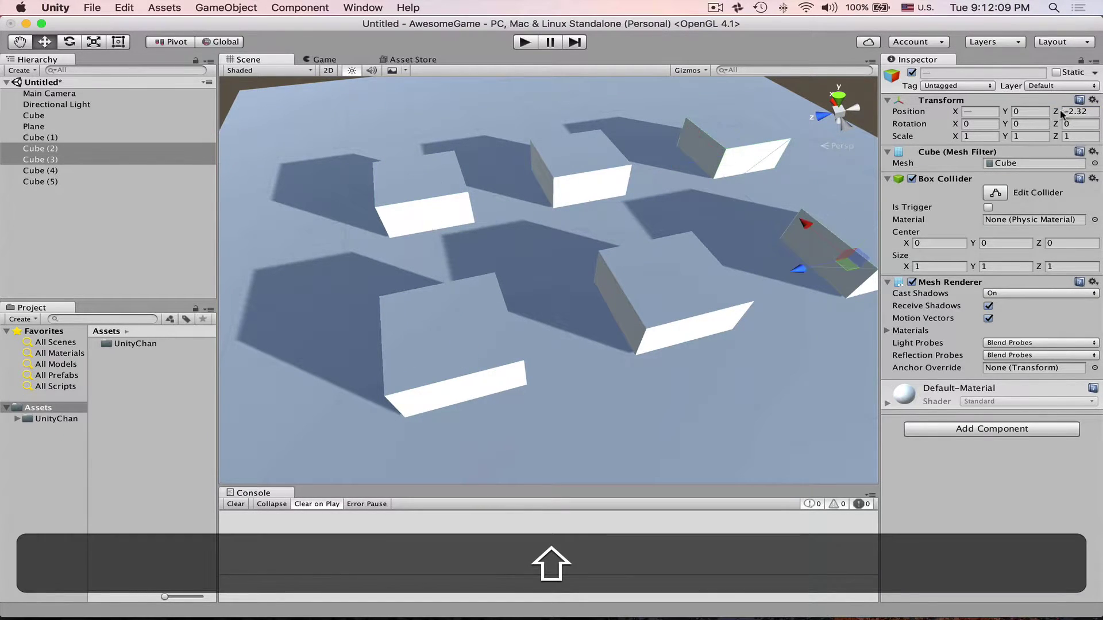
{"action": "left_click", "coordinate": [1085, 112]}
{"action": "type", "text": "-2"}
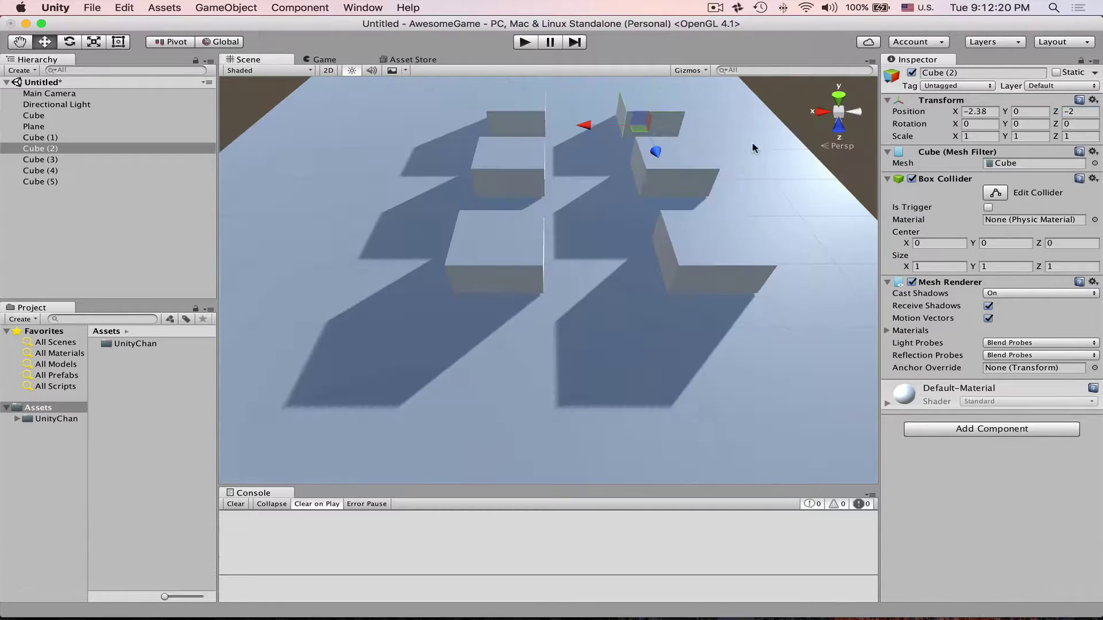
Set Cube (1), Cube (2) and Cube (5) to Position X -2
{"action": "left_click", "coordinate": [674, 183], "text": "shift"}
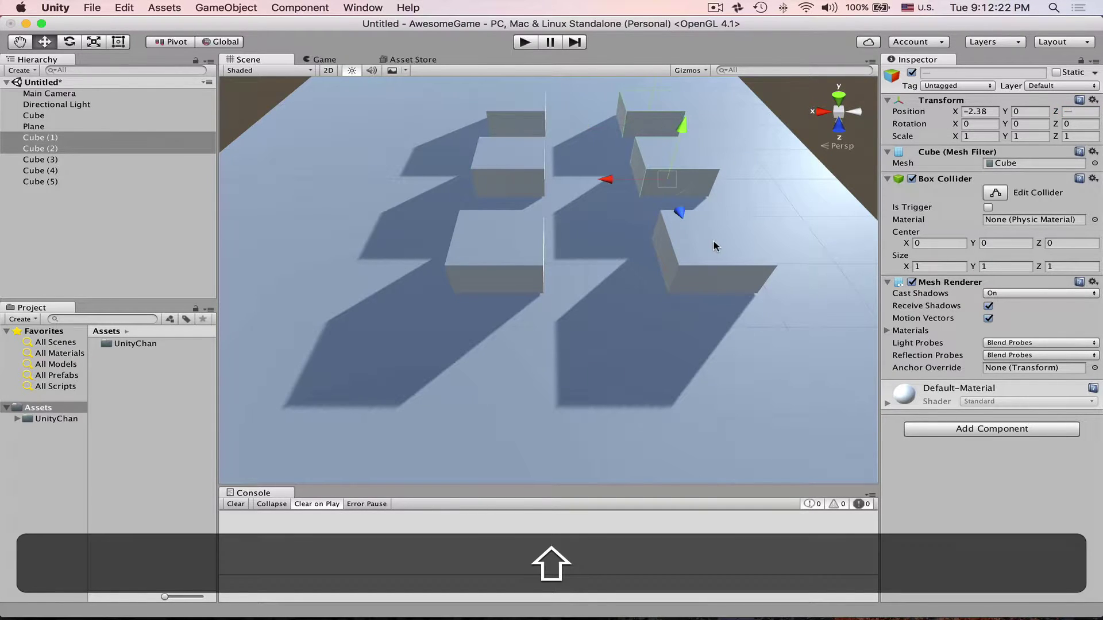
{"action": "left_click", "coordinate": [718, 261], "text": "shift"}
{"action": "left_click", "coordinate": [977, 111]}
{"action": "type", "text": "-2"}
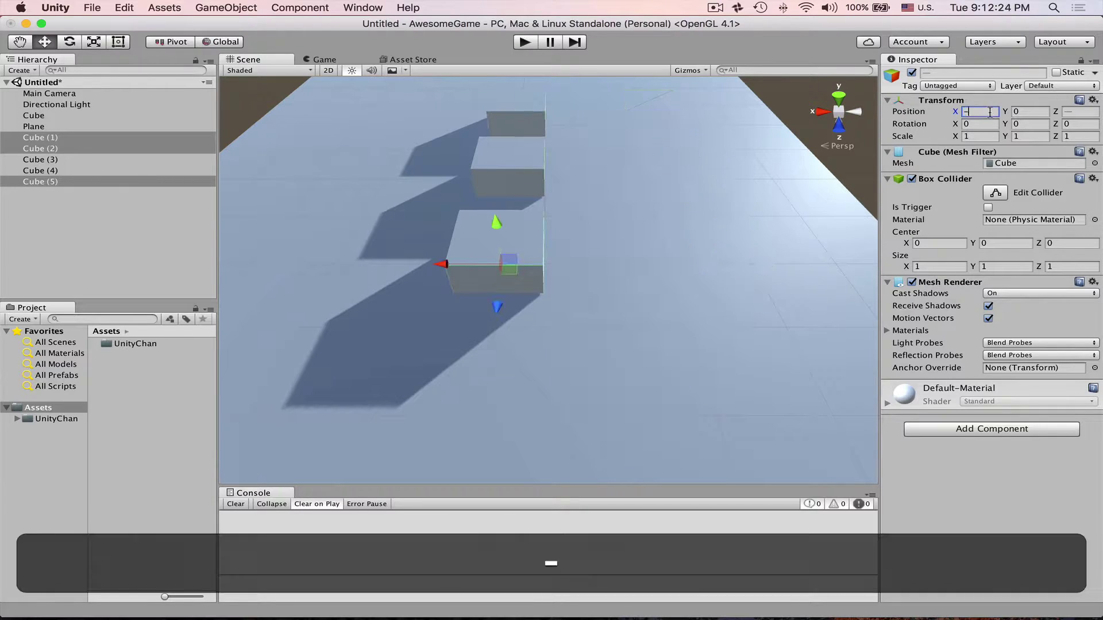
{"action": "key", "text": "Return"}
{"action": "left_click_drag", "start_coordinate": [739, 222], "coordinate": [648, 288], "text": "alt"}
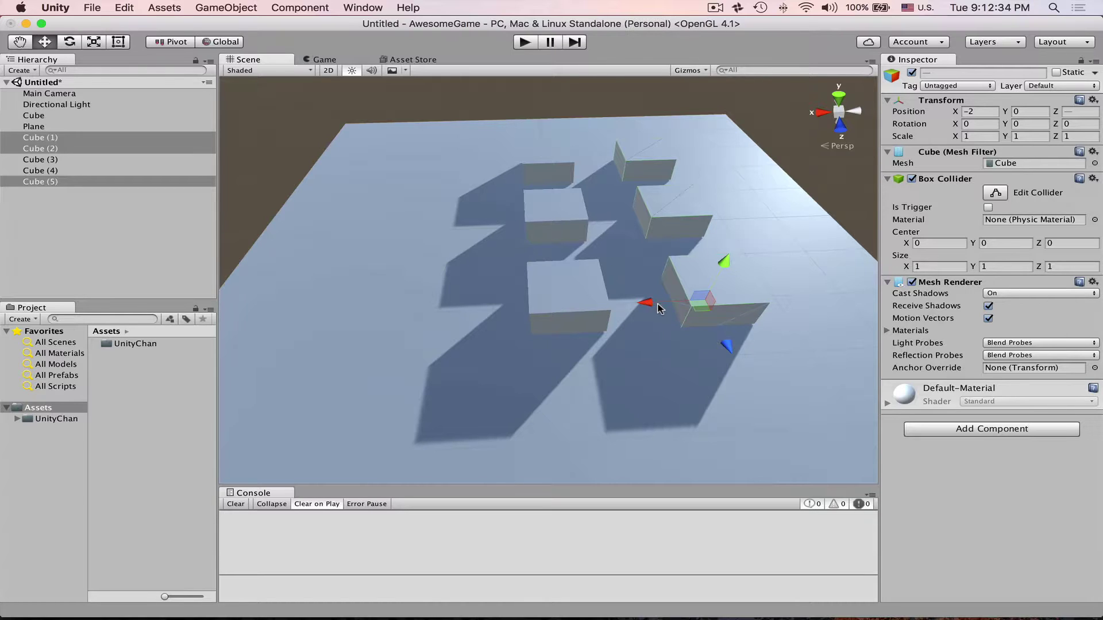
Snap-move the selected cubes along X to complete the three-by-three grid
{"action": "key", "text": "super"}
{"action": "left_click_drag", "start_coordinate": [647, 306], "coordinate": [695, 312], "text": "super"}
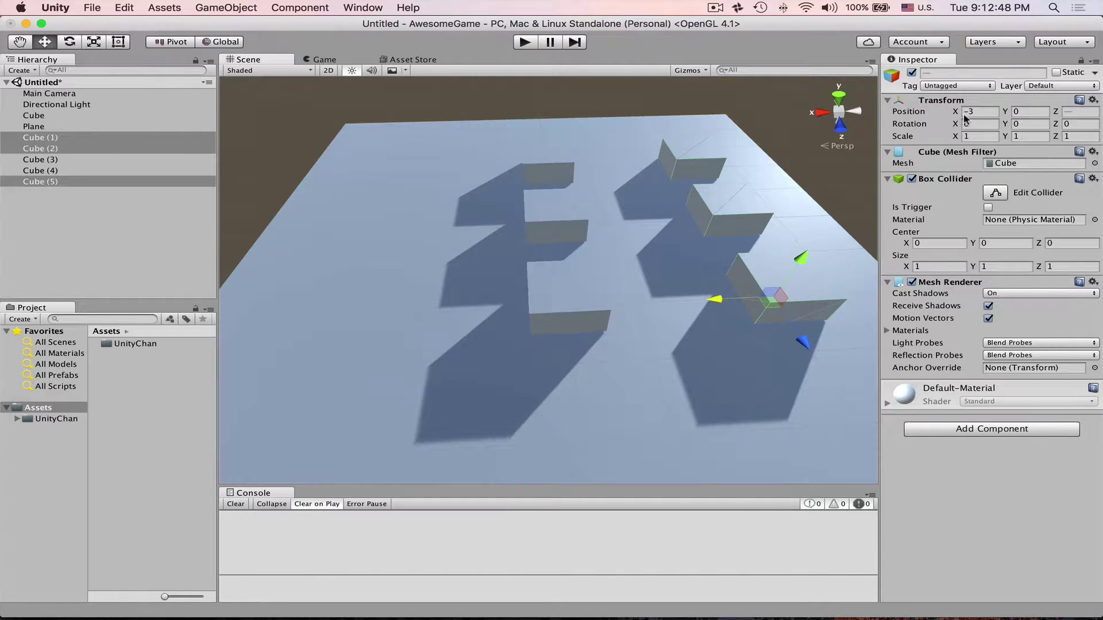
{"action": "left_click_drag", "start_coordinate": [725, 300], "coordinate": [653, 308], "text": "super"}
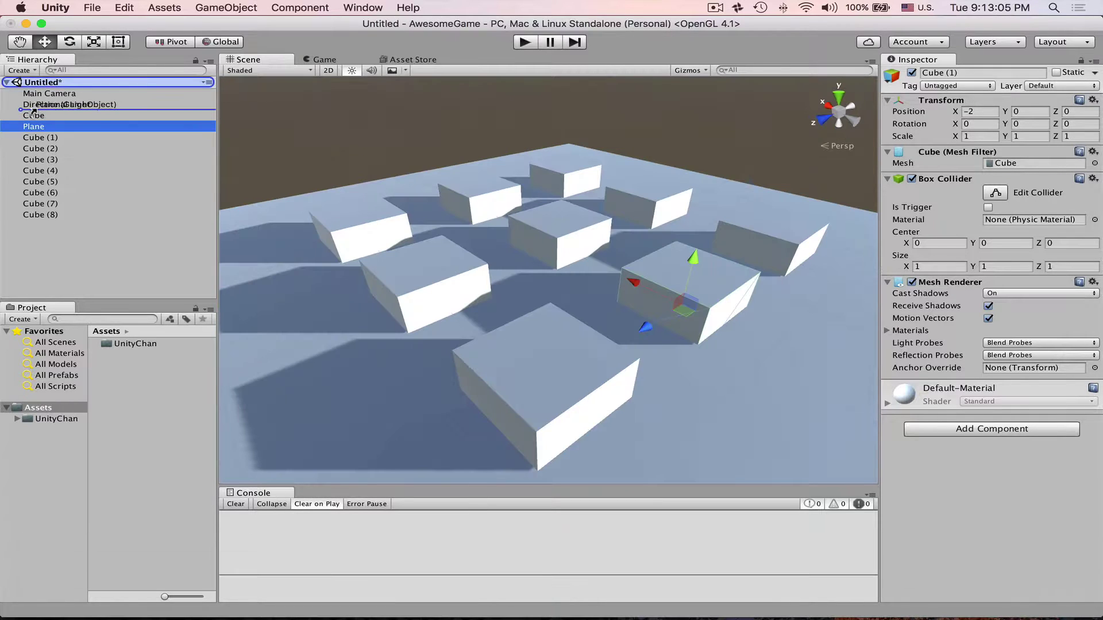
Select only the original Cube in the Hierarchy and focus the view on it
{"action": "left_click", "coordinate": [36, 116]}
{"action": "left_click", "coordinate": [34, 127]}
{"action": "left_click", "coordinate": [40, 215], "text": "shift"}
{"action": "left_click_drag", "start_coordinate": [517, 275], "coordinate": [587, 201], "text": "alt"}
{"action": "left_click", "coordinate": [98, 126]}
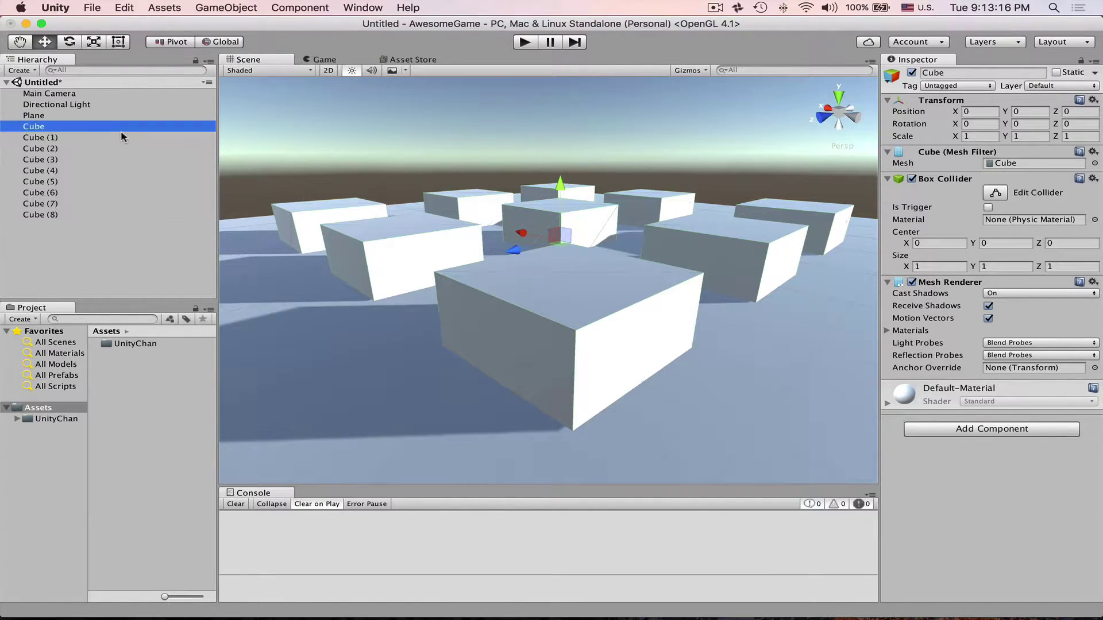
{"action": "key", "text": "f"}
{"action": "left_click_drag", "start_coordinate": [580, 238], "coordinate": [524, 230], "text": "alt"}
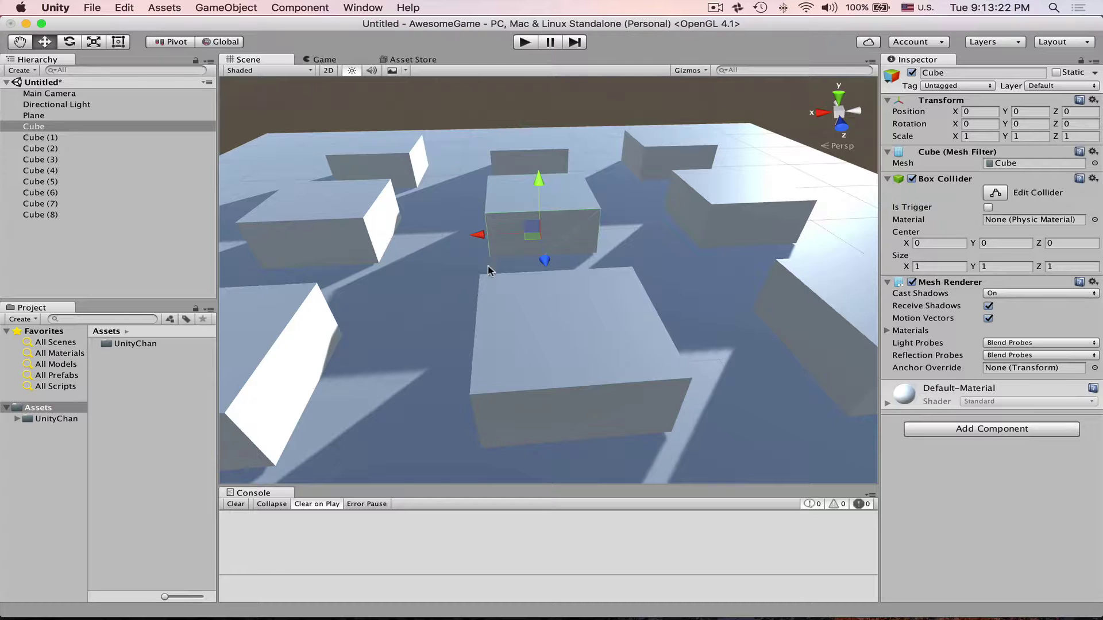
{"action": "left_click_drag", "start_coordinate": [488, 270], "coordinate": [551, 290], "text": "alt"}
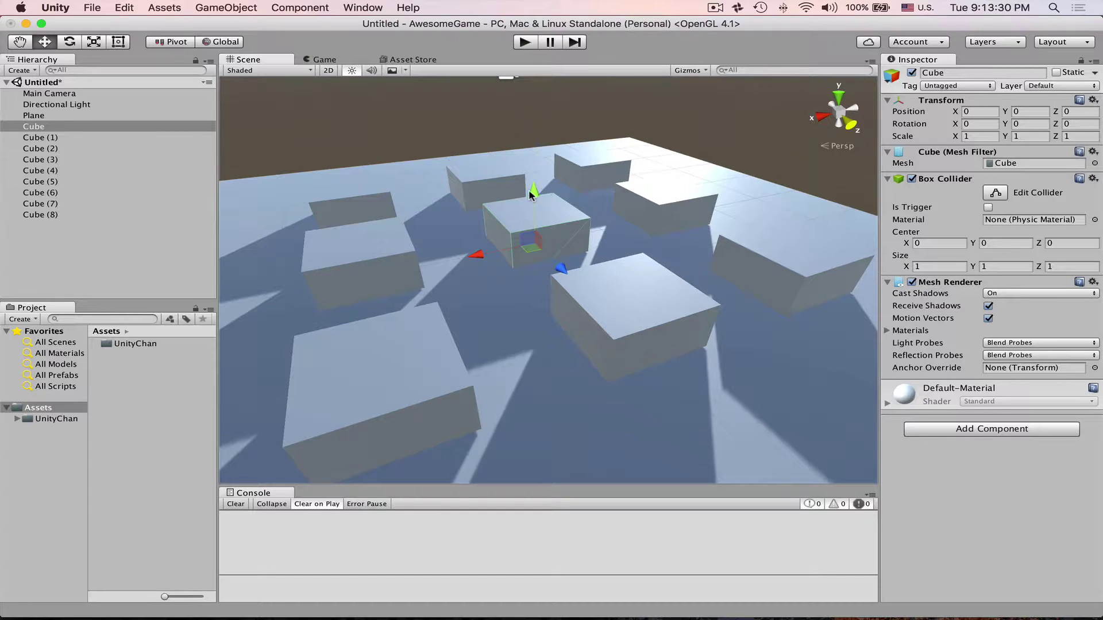
Raise the Cube to Position Y 0.5 and check it against the Plane
{"action": "left_click_drag", "start_coordinate": [533, 191], "coordinate": [562, 171]}
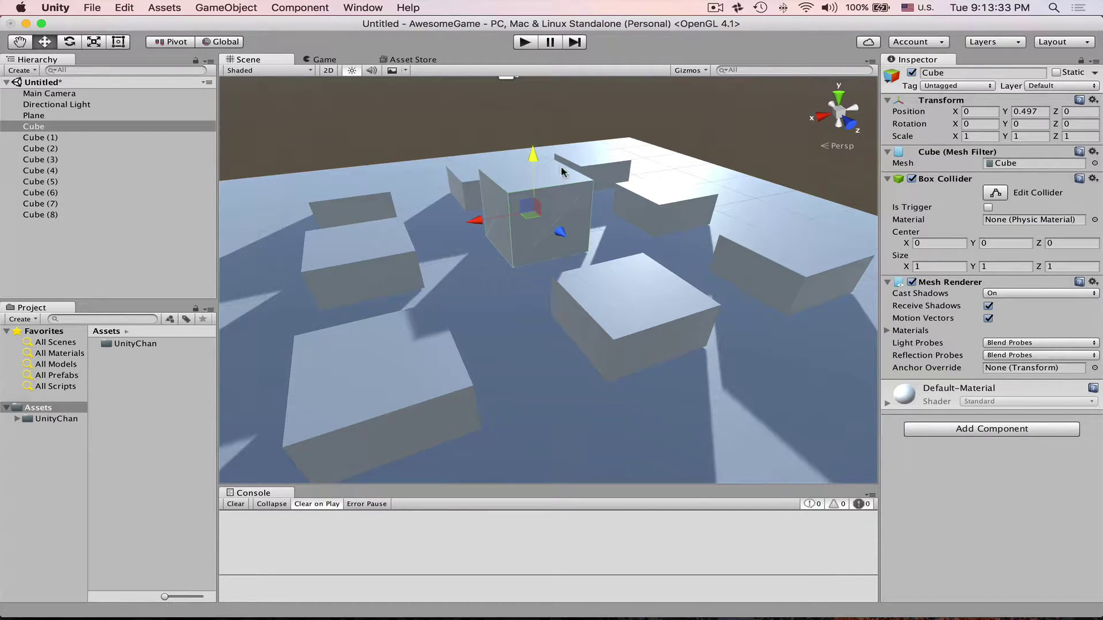
{"action": "left_click", "coordinate": [1037, 113]}
{"action": "type", "text": "0.5"}
{"action": "key", "text": "Return"}
{"action": "left_click_drag", "start_coordinate": [644, 256], "coordinate": [689, 247], "text": "alt"}
{"action": "mouse_move", "coordinate": [689, 247]}
{"action": "right_mouse_down", "text": "alt"}
{"action": "mouse_move", "coordinate": [811, 352]}
{"action": "mouse_move", "coordinate": [655, 197]}
{"action": "mouse_move", "coordinate": [701, 264]}
{"action": "right_mouse_up", "text": "alt"}
{"action": "left_click", "coordinate": [701, 264]}
{"action": "left_click_drag", "start_coordinate": [688, 266], "coordinate": [620, 244], "text": "alt"}
Undo an accidental downward move of the middle Cube and pull back to see all cubes
{"action": "left_click", "coordinate": [630, 220]}
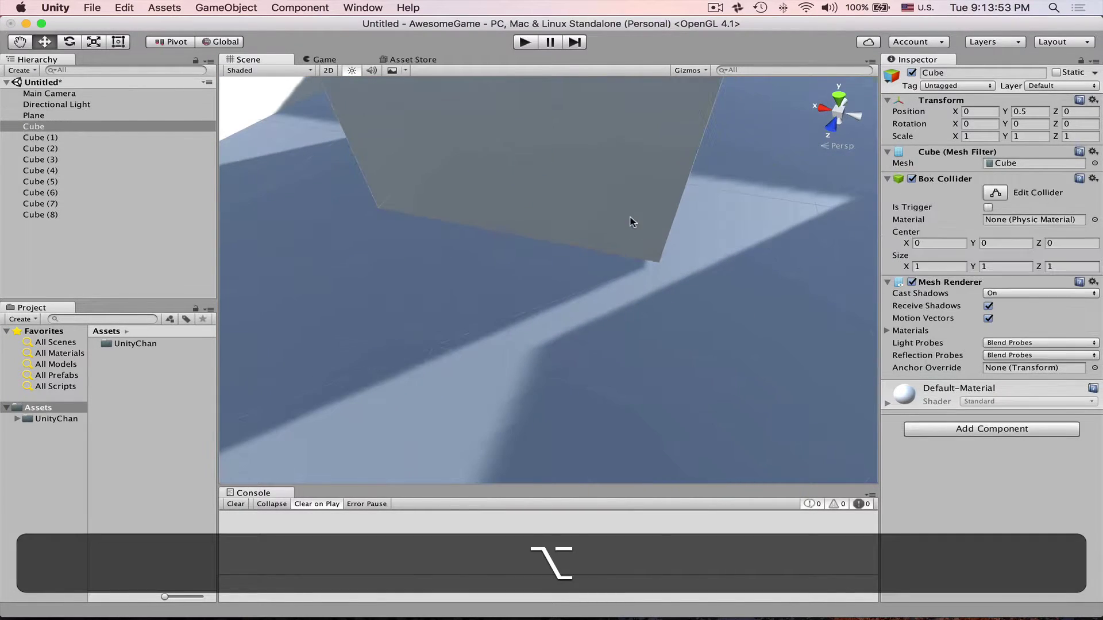
{"action": "scroll", "coordinate": [622, 163], "scroll_direction": "down", "scroll_amount": 5}
{"action": "scroll", "coordinate": [552, 152], "scroll_direction": "up", "scroll_amount": 2}
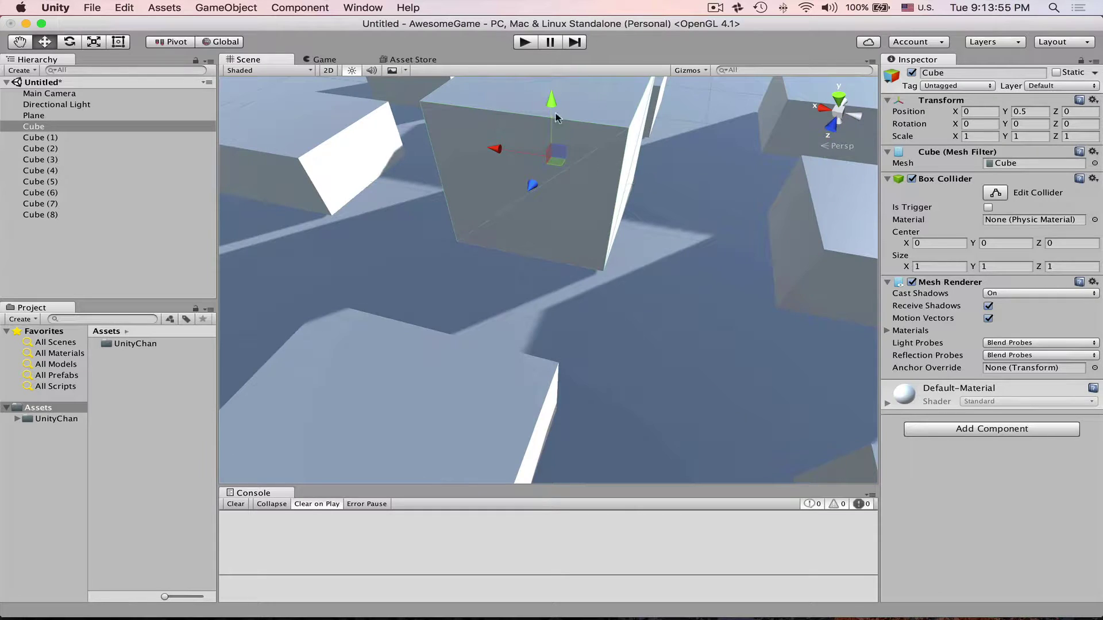
{"action": "scroll", "coordinate": [555, 117], "scroll_direction": "up", "scroll_amount": 3}
{"action": "scroll", "coordinate": [557, 122], "scroll_direction": "down", "scroll_amount": 3}
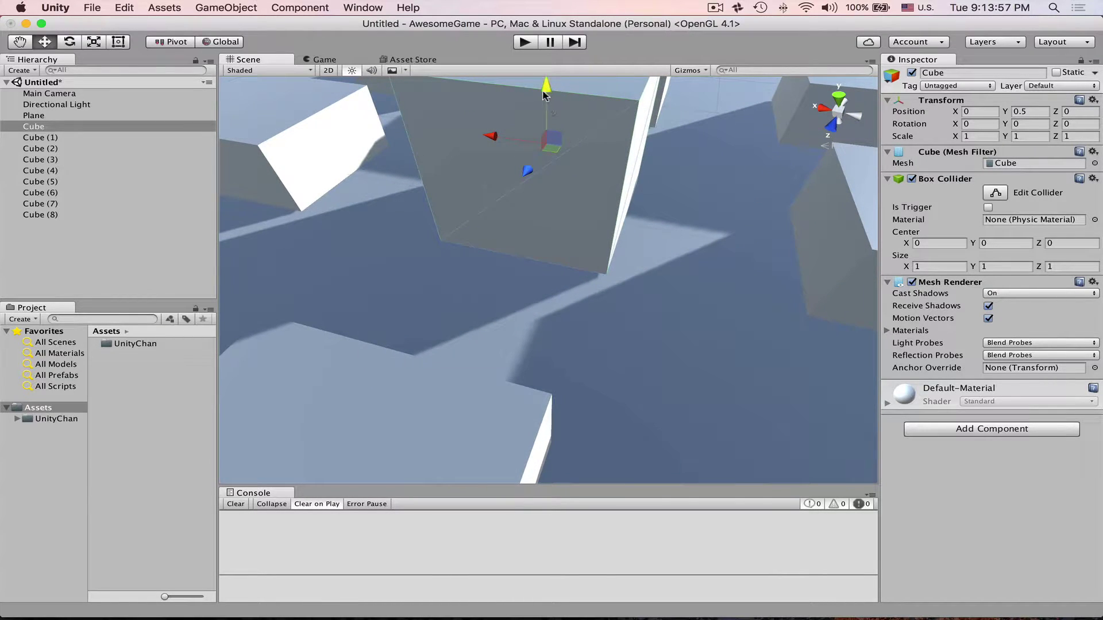
{"action": "left_click_drag", "start_coordinate": [544, 95], "coordinate": [567, 151]}
{"action": "key", "text": "super+z"}
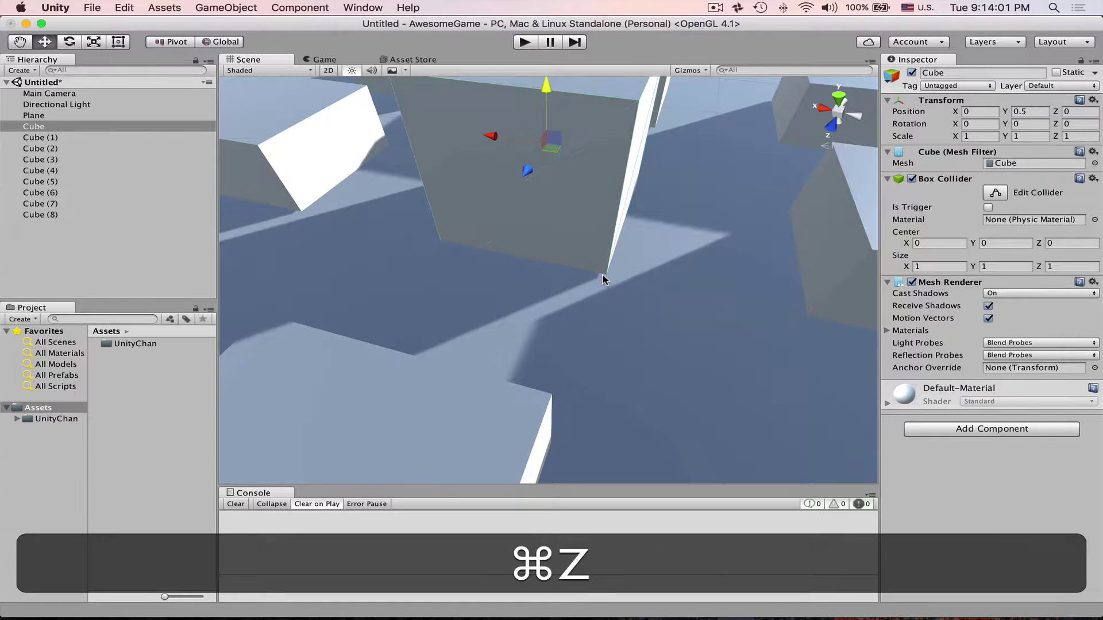
{"action": "left_click_drag", "start_coordinate": [601, 276], "coordinate": [586, 327], "text": "alt"}
{"action": "right_click_drag", "start_coordinate": [586, 328], "coordinate": [845, 403], "text": "alt"}
{"action": "left_click_drag", "start_coordinate": [845, 403], "coordinate": [601, 264], "text": "alt"}
{"action": "right_click_drag", "start_coordinate": [601, 264], "coordinate": [342, 250], "text": "alt"}
Set Cube (1) through Cube (8) together to Position Y 0.5
{"action": "left_click", "coordinate": [88, 138]}
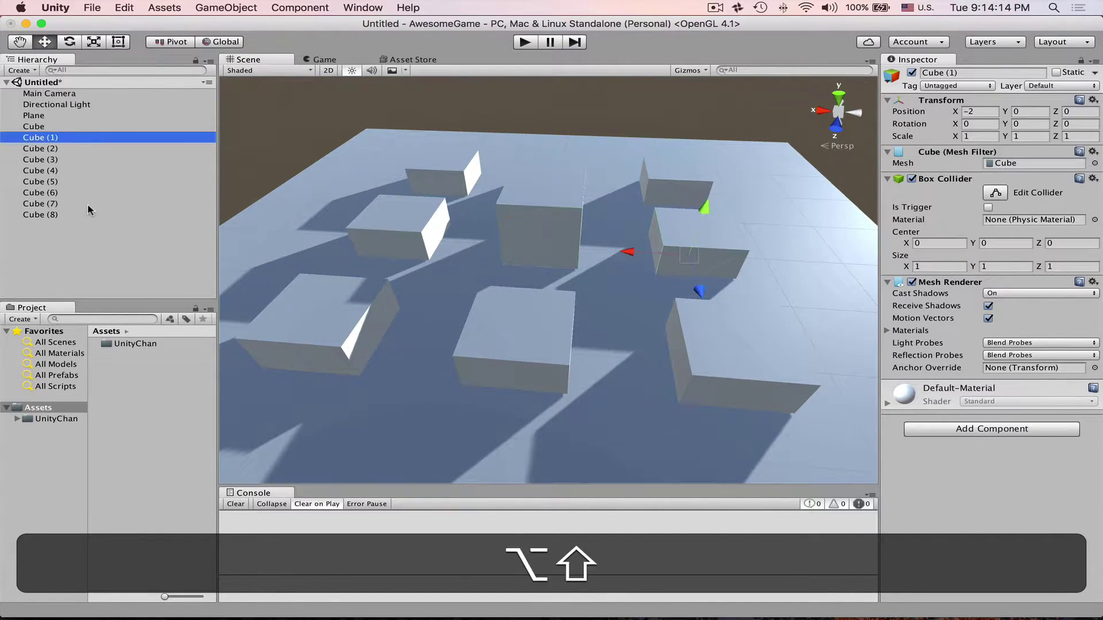
{"action": "left_click", "coordinate": [87, 214], "text": "shift"}
{"action": "left_click", "coordinate": [1026, 110]}
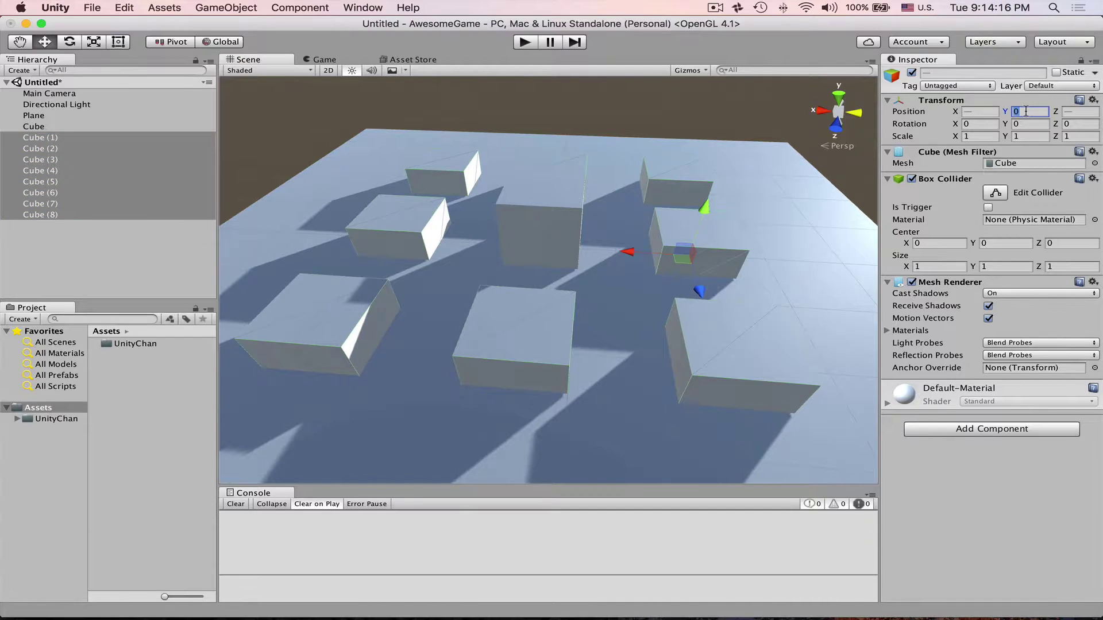
{"action": "type", "text": "0.5"}
{"action": "key", "text": "Return"}
{"action": "left_click_drag", "start_coordinate": [683, 270], "coordinate": [527, 327], "text": "alt"}
{"action": "left_click", "coordinate": [603, 275], "text": "alt"}
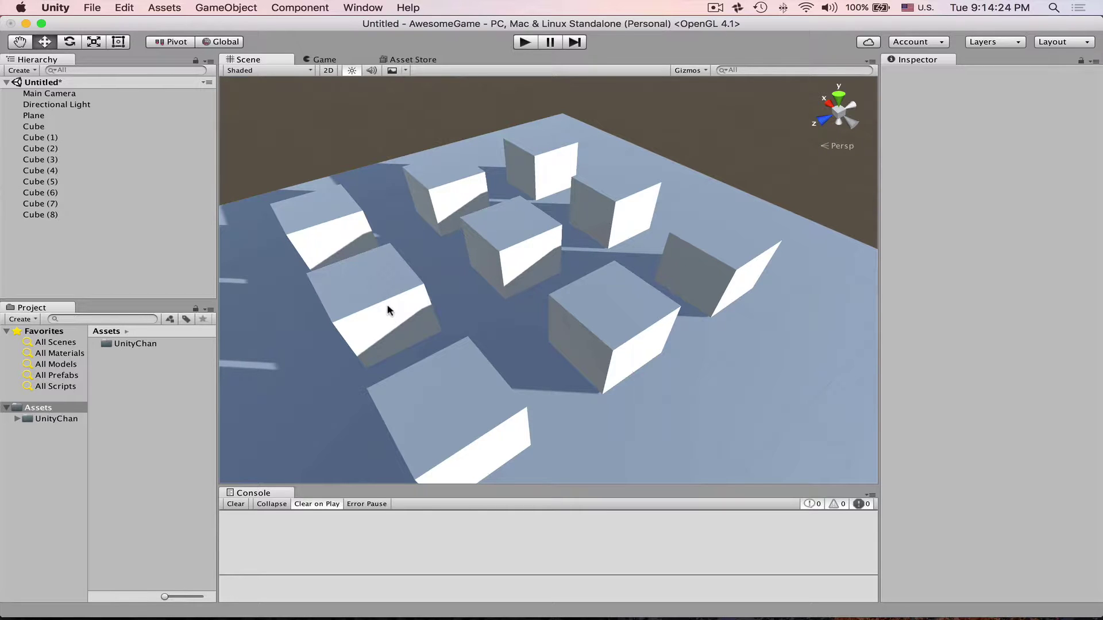
Stretch Cube (4) taller along Y with the Scale tool
{"action": "left_click", "coordinate": [404, 315]}
{"action": "left_click_drag", "start_coordinate": [404, 315], "coordinate": [454, 260], "text": "alt"}
{"action": "key", "text": "r"}
{"action": "left_click_drag", "start_coordinate": [415, 222], "coordinate": [411, 154]}
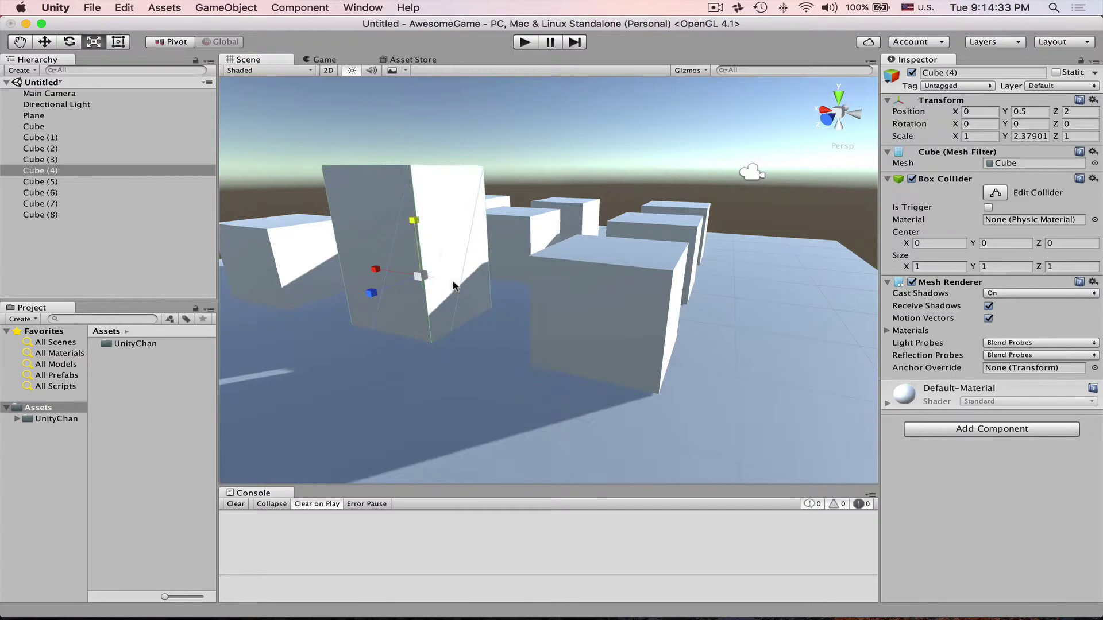
{"action": "left_click_drag", "start_coordinate": [453, 285], "coordinate": [533, 287], "text": "alt"}
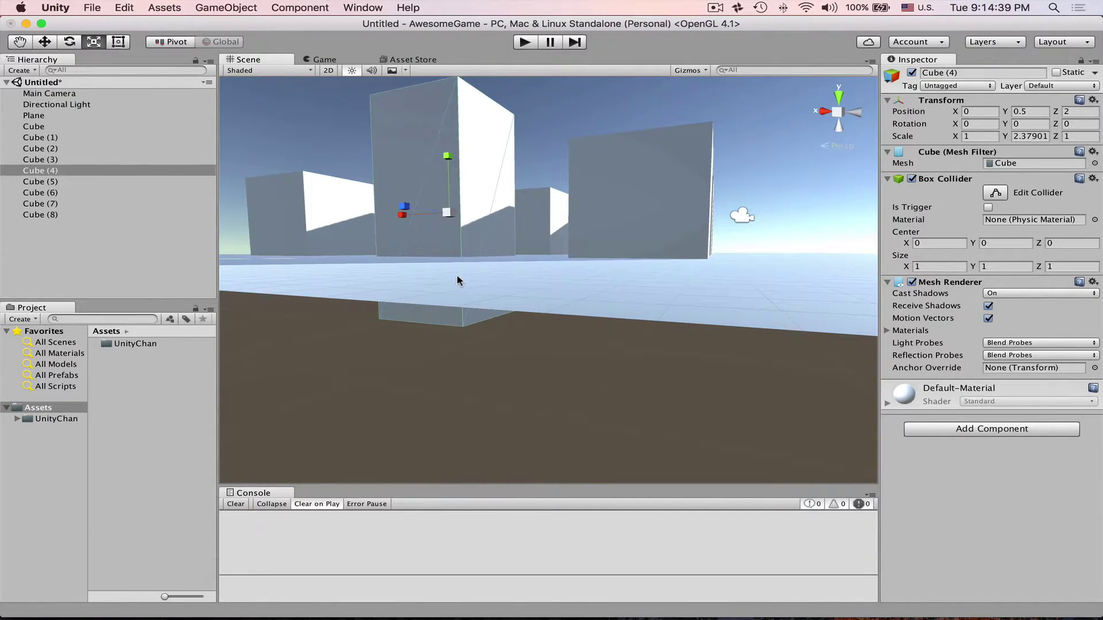
{"action": "left_click_drag", "start_coordinate": [473, 304], "coordinate": [551, 317], "text": "alt"}
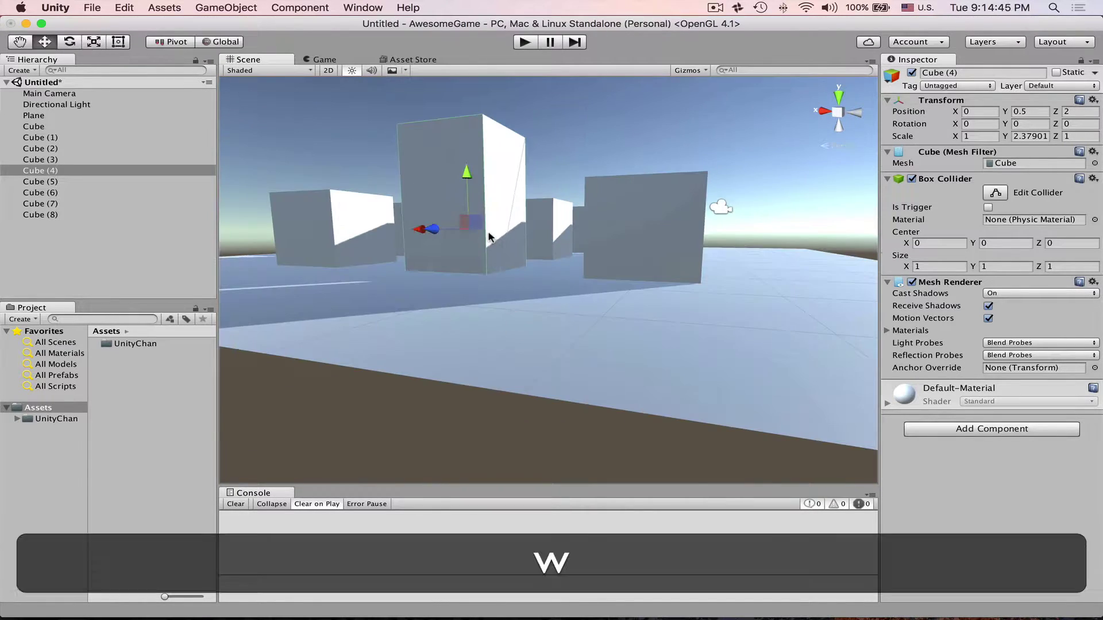
{"action": "left_click_drag", "start_coordinate": [470, 201], "coordinate": [583, 364]}
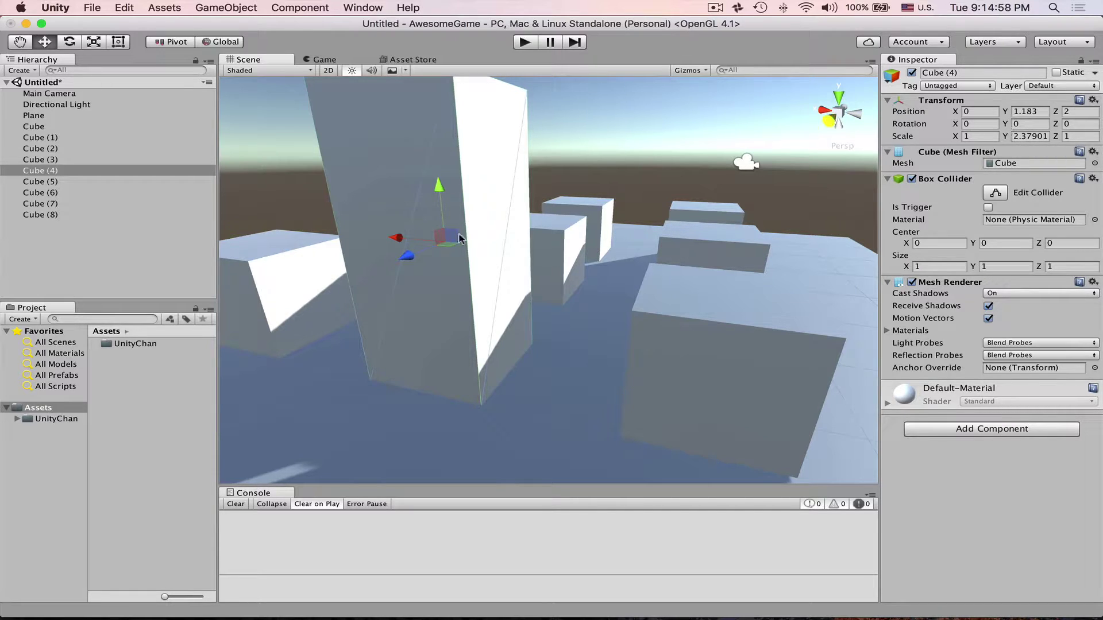
Give Cube (4) exactly Scale Y 2.2 and Position Y 1.1
{"action": "left_click", "coordinate": [1028, 136]}
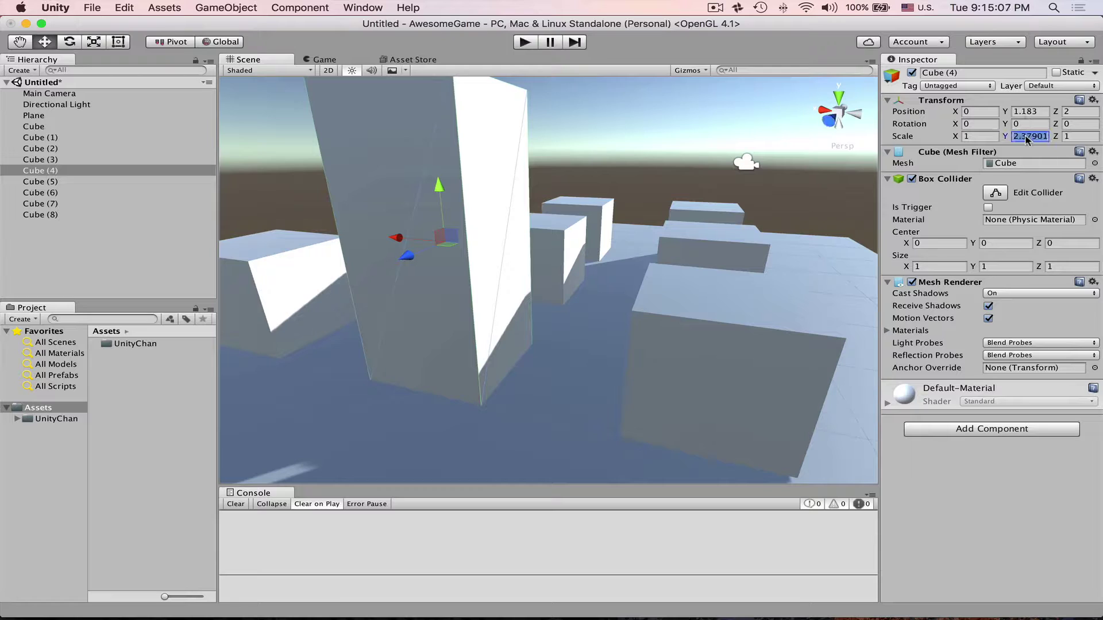
{"action": "type", "text": "2.2"}
{"action": "key", "text": "Return"}
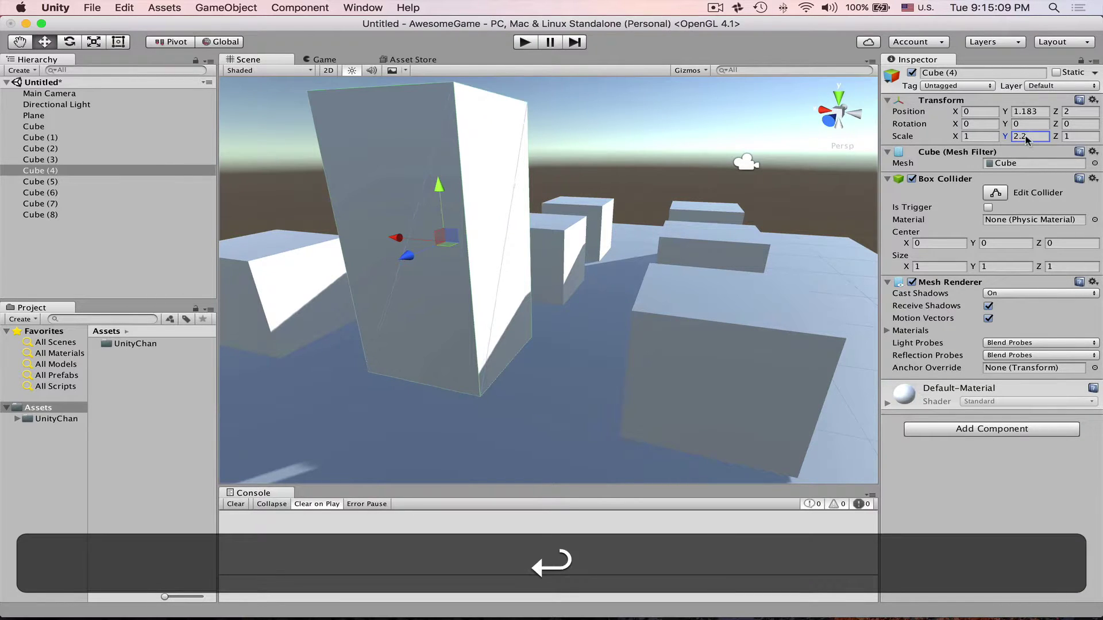
{"action": "left_click", "coordinate": [1043, 111]}
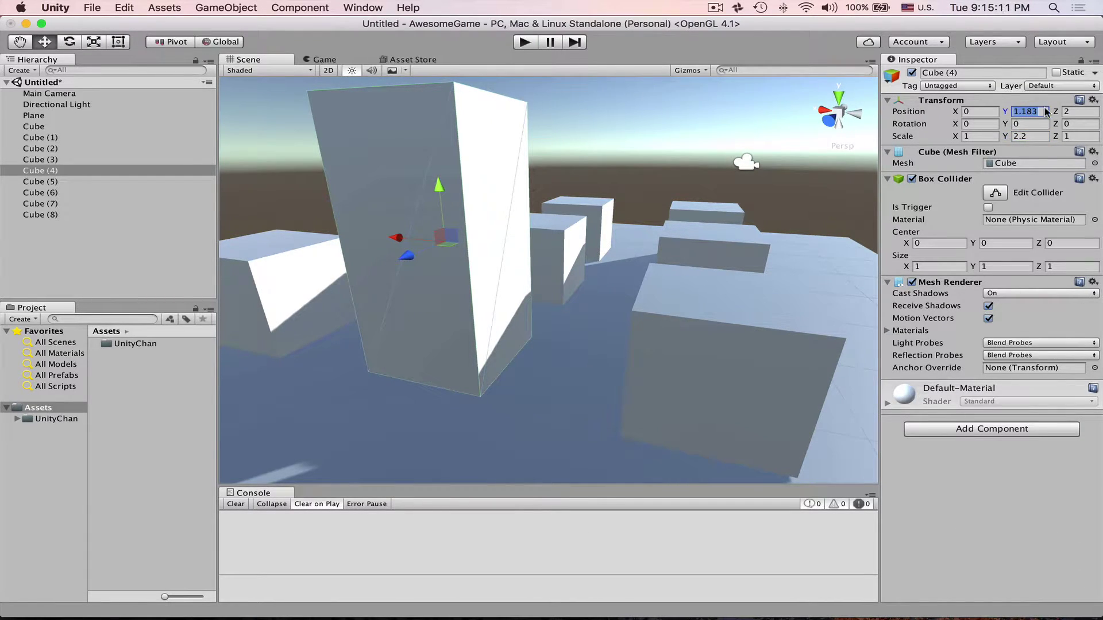
{"action": "type", "text": "1.1"}
{"action": "key", "text": "Return"}
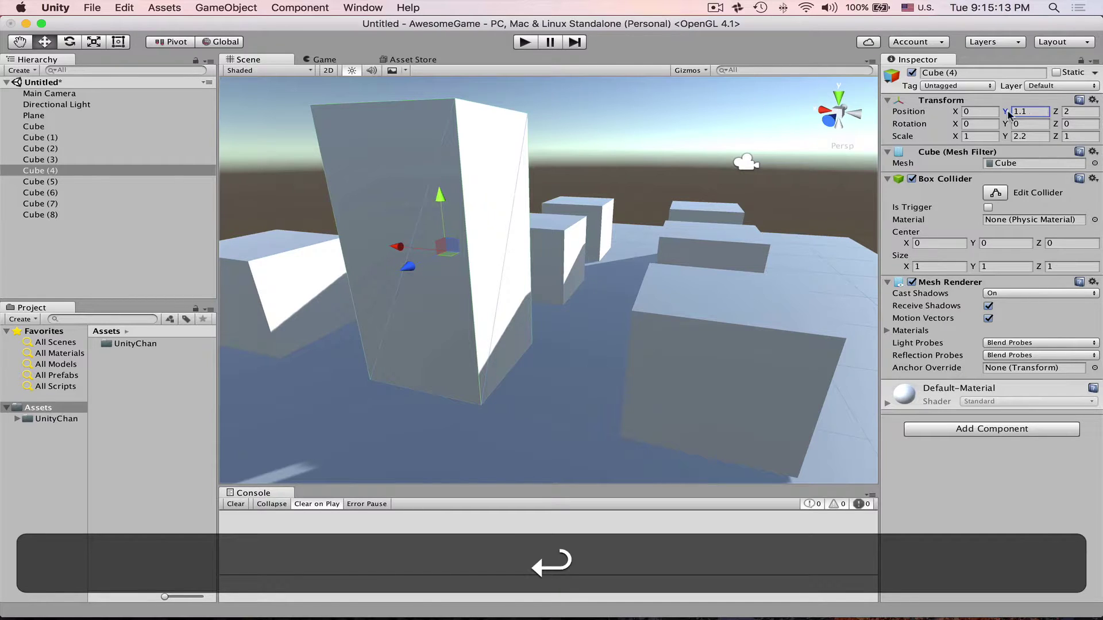
{"action": "left_click_drag", "start_coordinate": [540, 253], "coordinate": [714, 283], "text": "alt"}
{"action": "key", "text": "alt+f"}
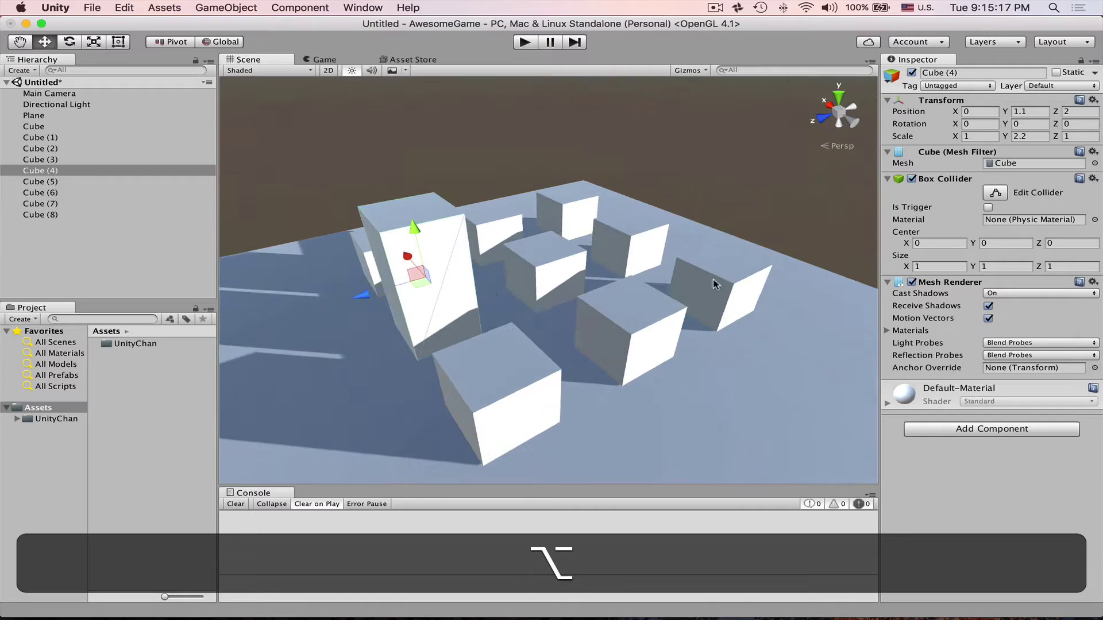
Give Cube (2) Scale Y 1.65 and Position Y 1.325
{"action": "left_click", "coordinate": [714, 284]}
{"action": "left_click", "coordinate": [1033, 136]}
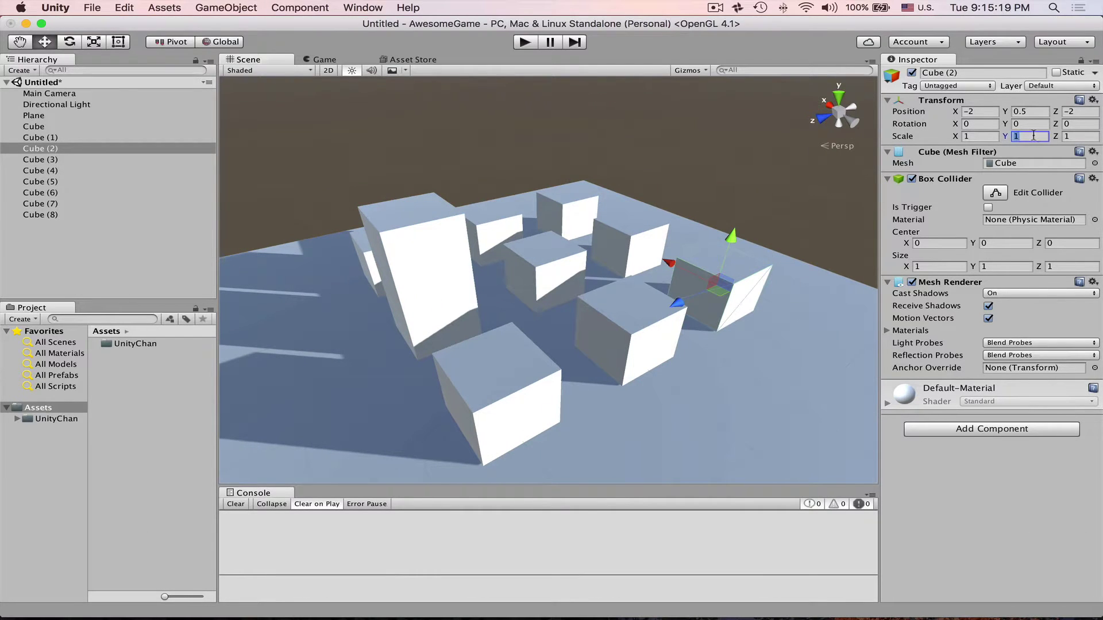
{"action": "type", "text": "1.65"}
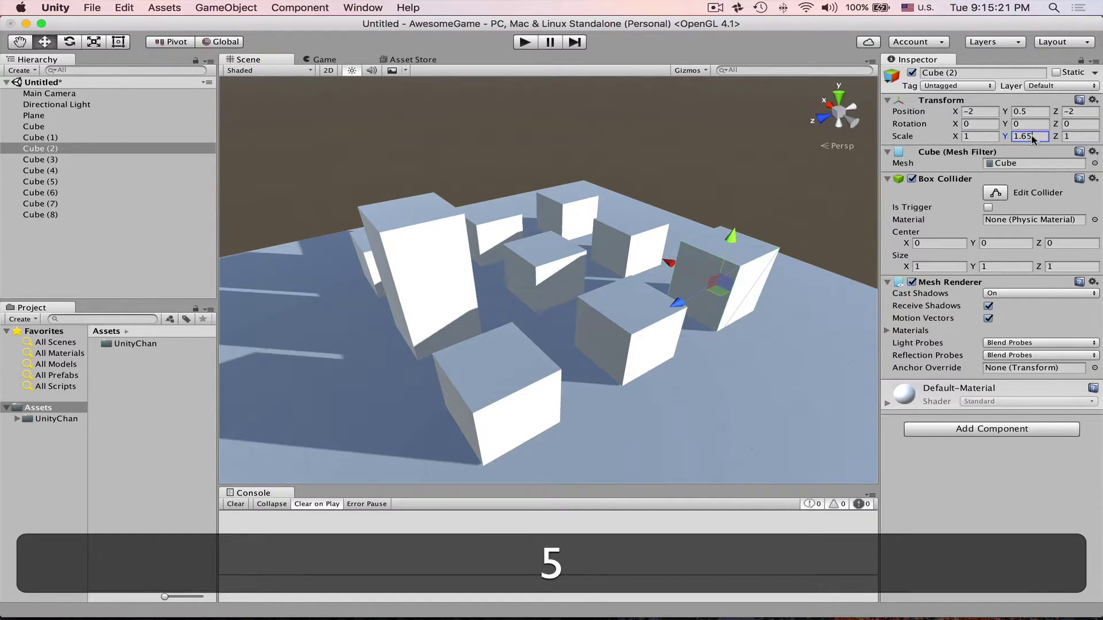
{"action": "left_click", "coordinate": [1035, 111]}
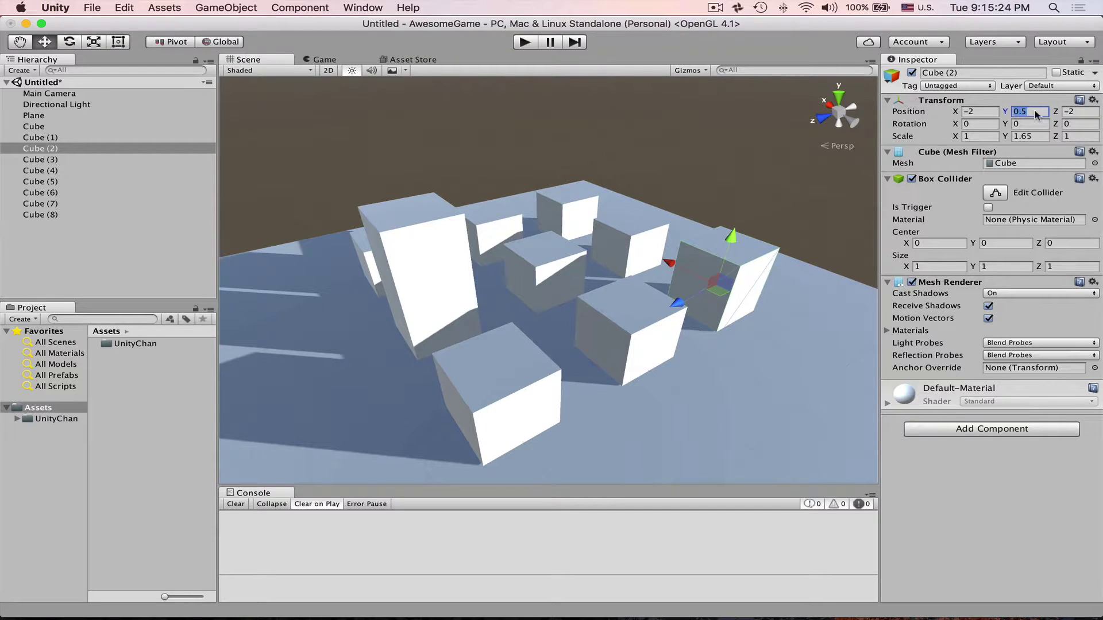
{"action": "type", "text": "1."}
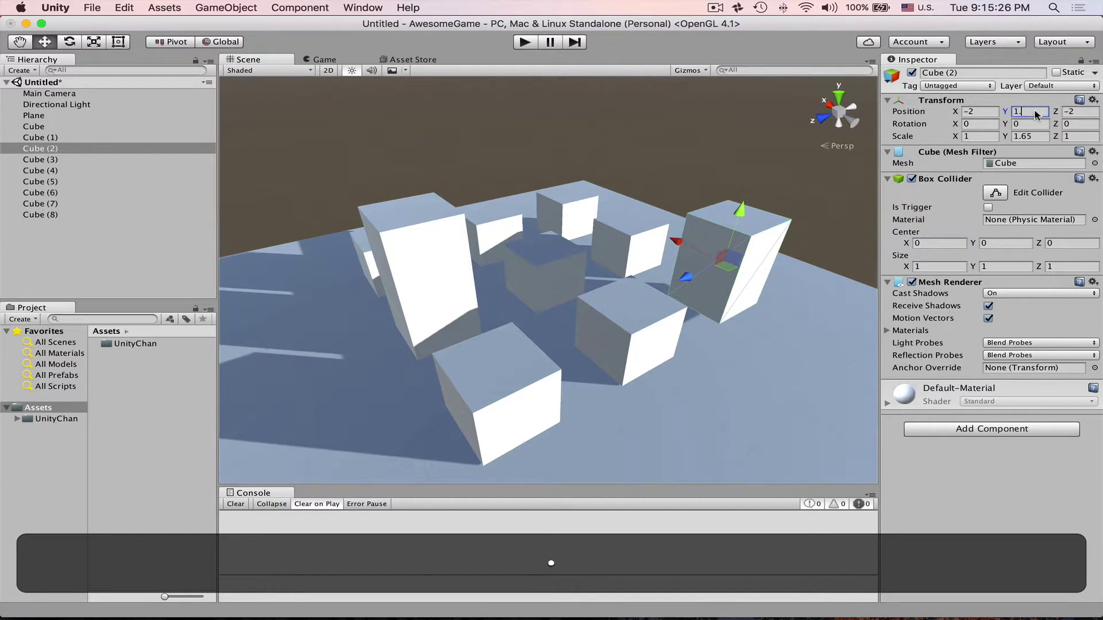
{"action": "type", "text": "325"}
{"action": "key", "text": "Return"}
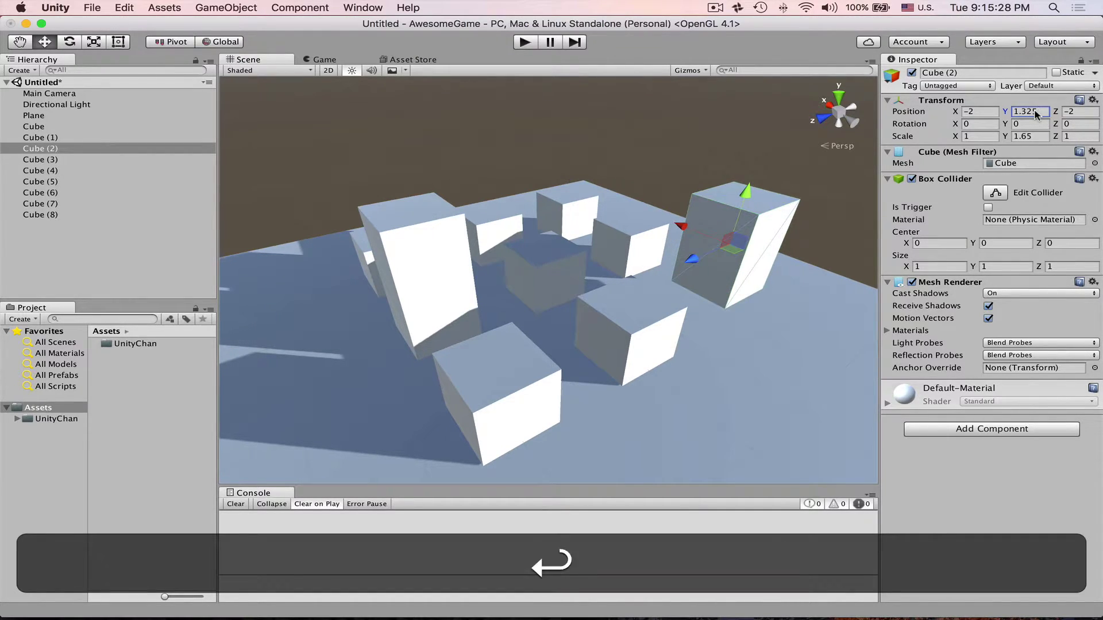
{"action": "left_click_drag", "start_coordinate": [660, 252], "coordinate": [630, 186], "text": "alt"}
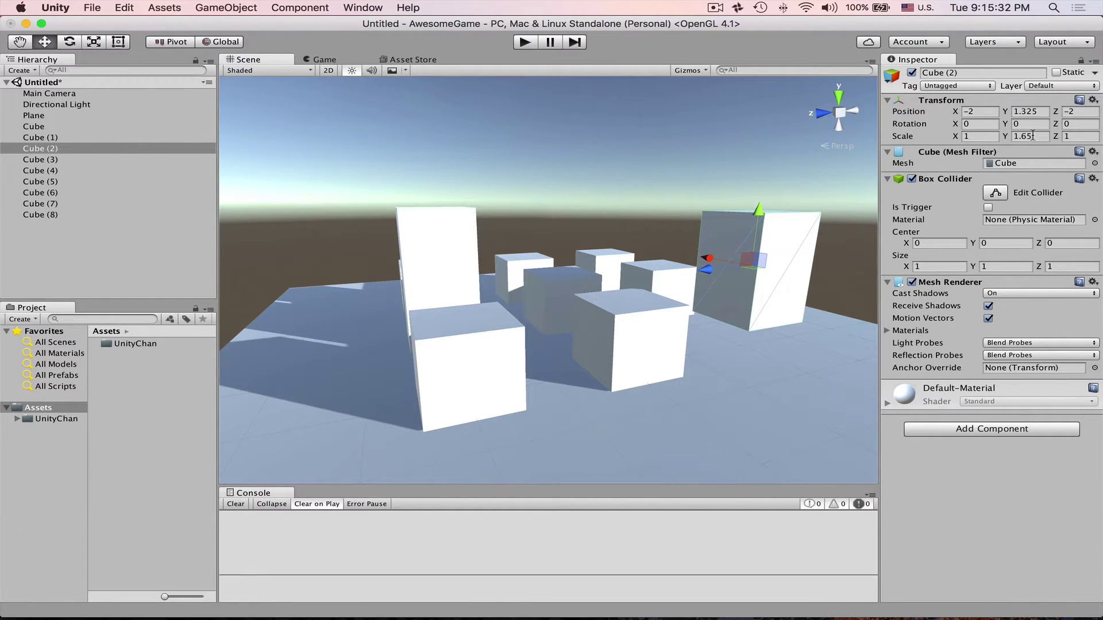
Correct Cube (2)'s Position Y to 0.825 so it rests on the plane
{"action": "left_click", "coordinate": [1033, 112]}
{"action": "type", "text": "0."}
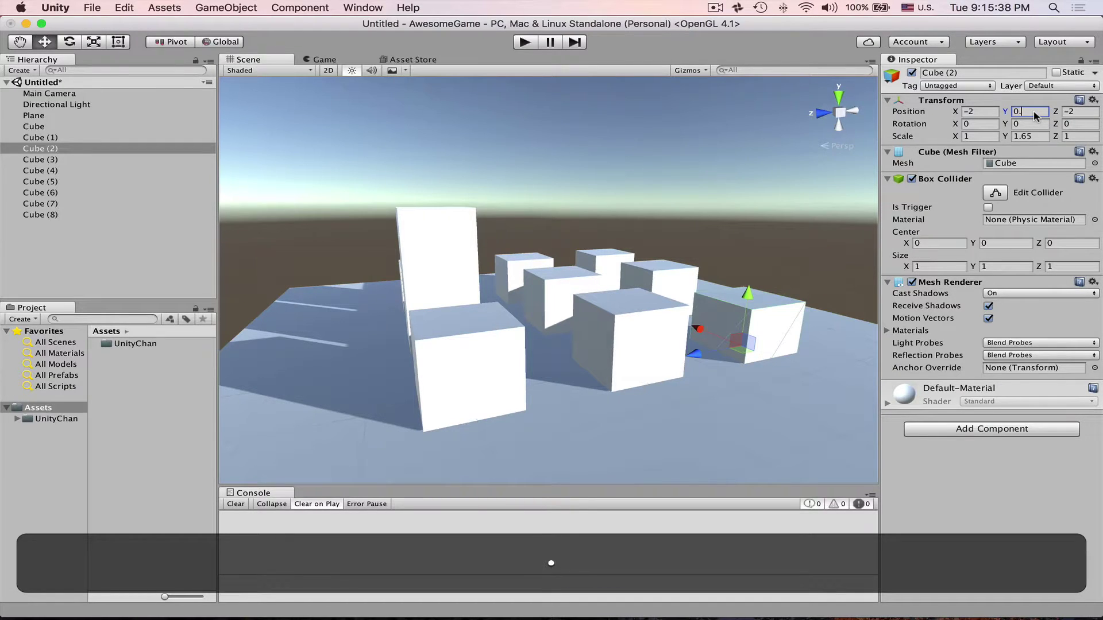
{"action": "type", "text": "8"}
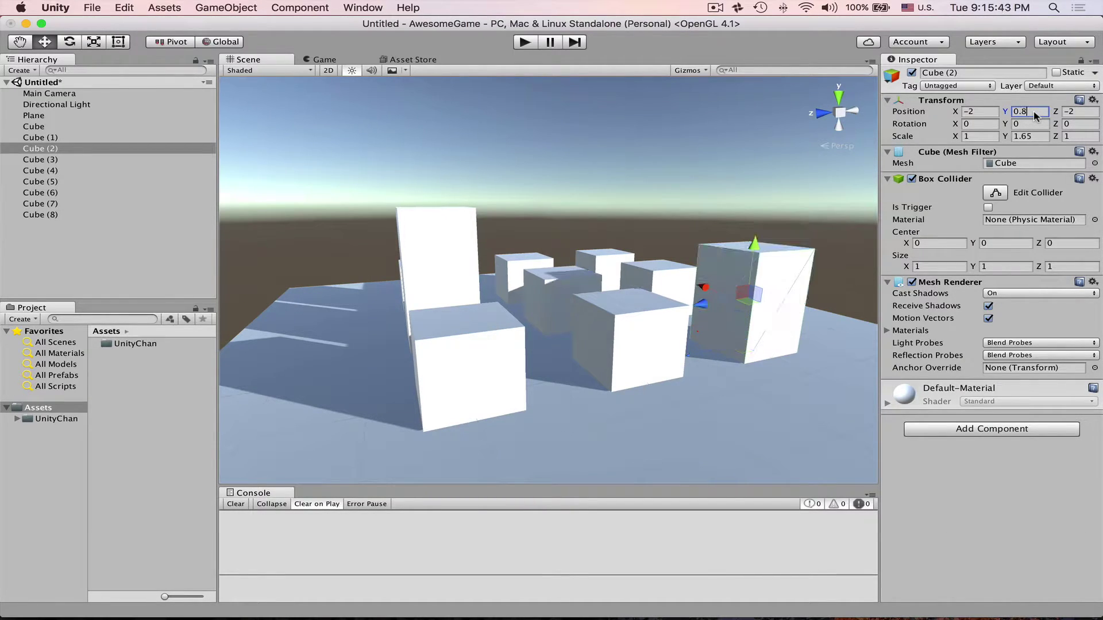
{"action": "type", "text": "25"}
{"action": "key", "text": "Return"}
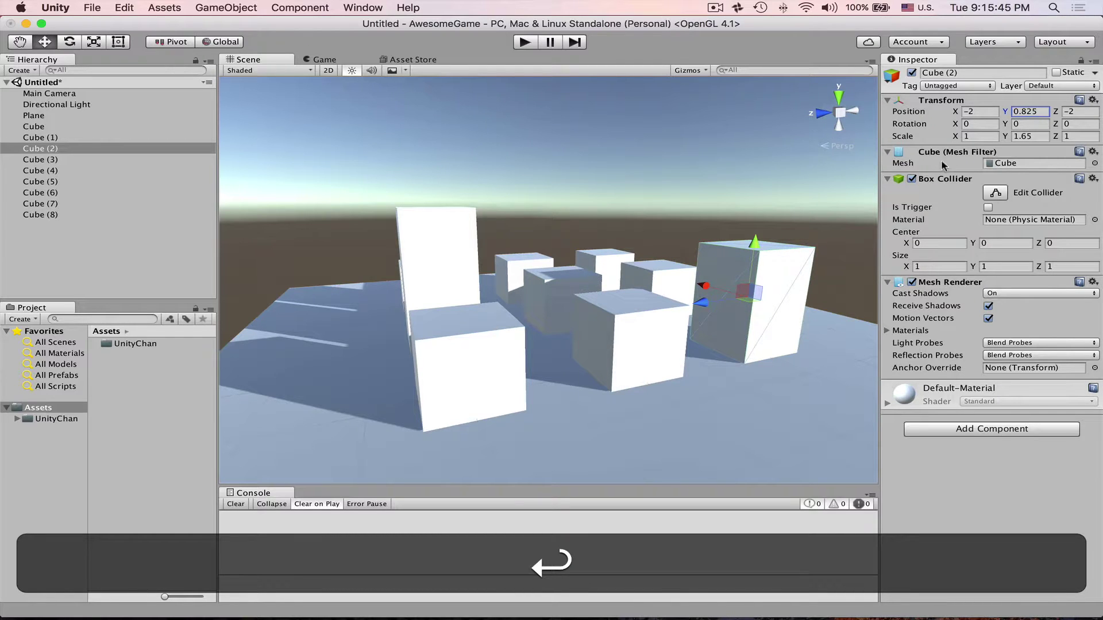
{"action": "left_click_drag", "start_coordinate": [678, 308], "coordinate": [641, 310], "text": "alt"}
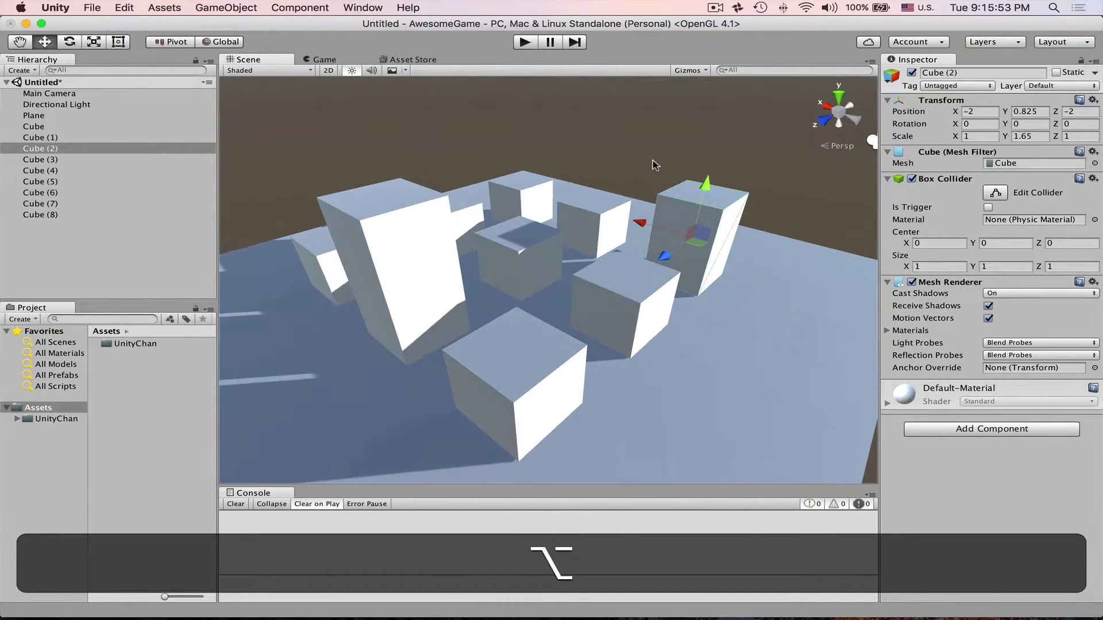
Create an empty GameObject and set its position to 0, 0, 0
{"action": "left_click", "coordinate": [534, 383]}
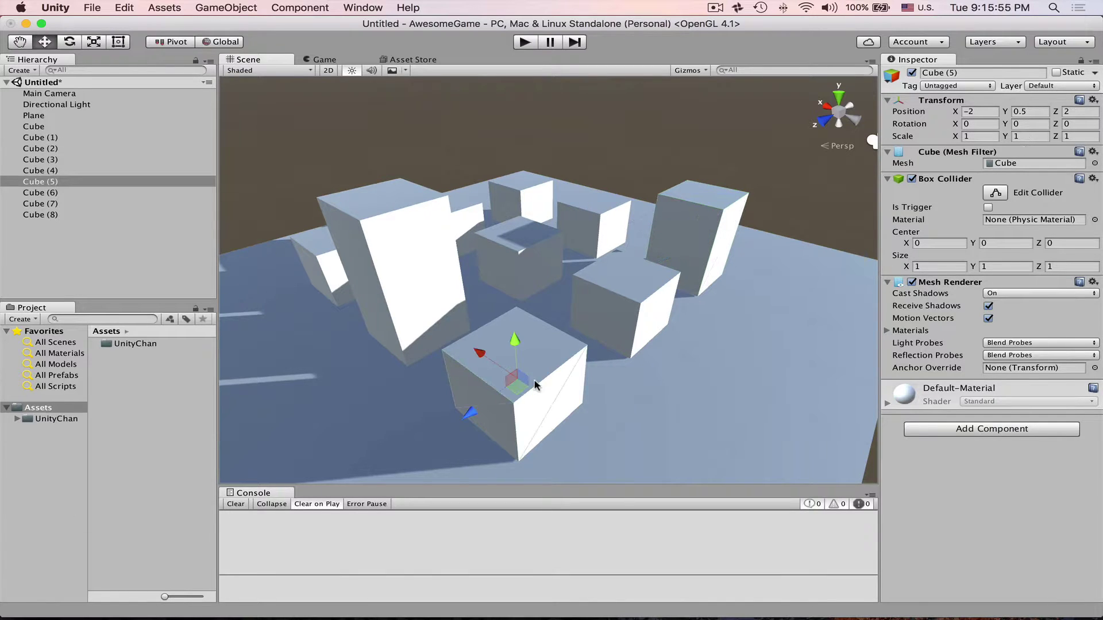
{"action": "left_click", "coordinate": [40, 182]}
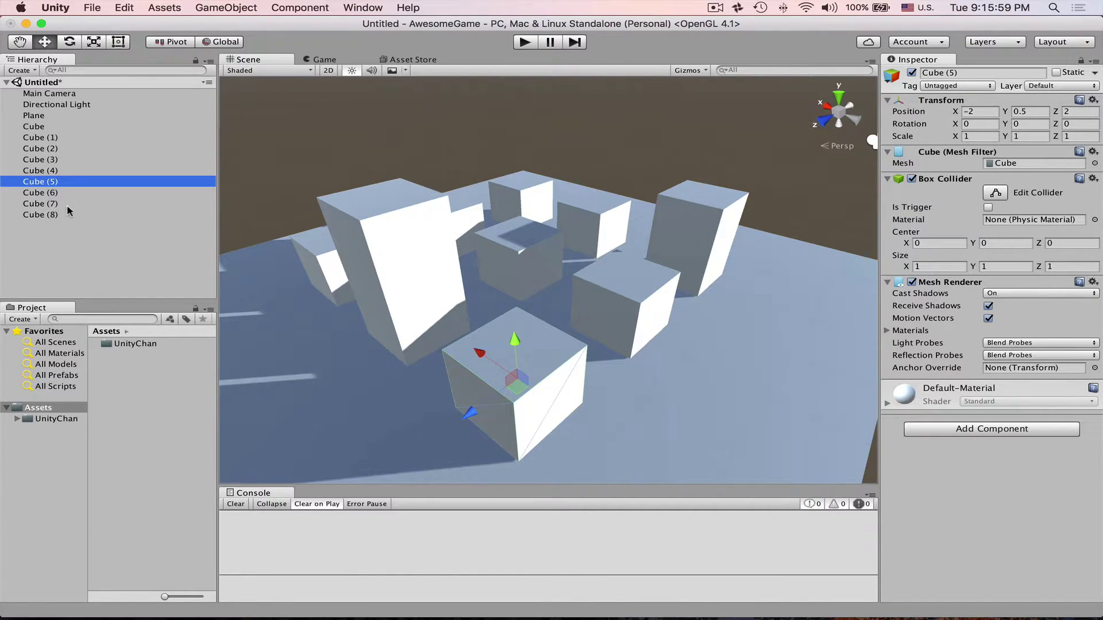
{"action": "left_click", "coordinate": [217, 11]}
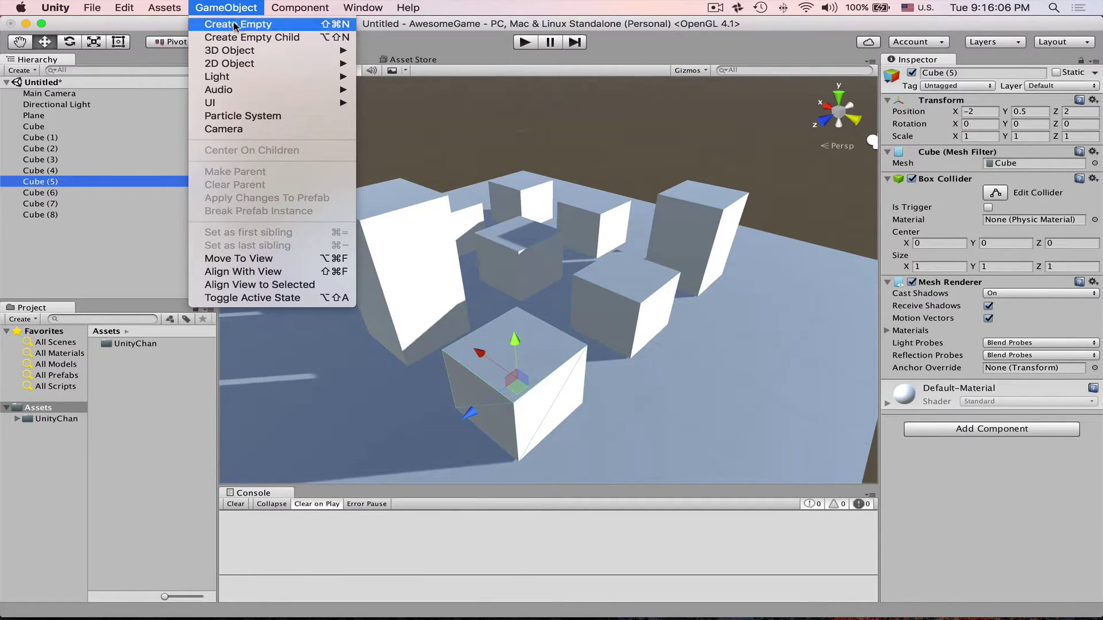
{"action": "left_click", "coordinate": [235, 27]}
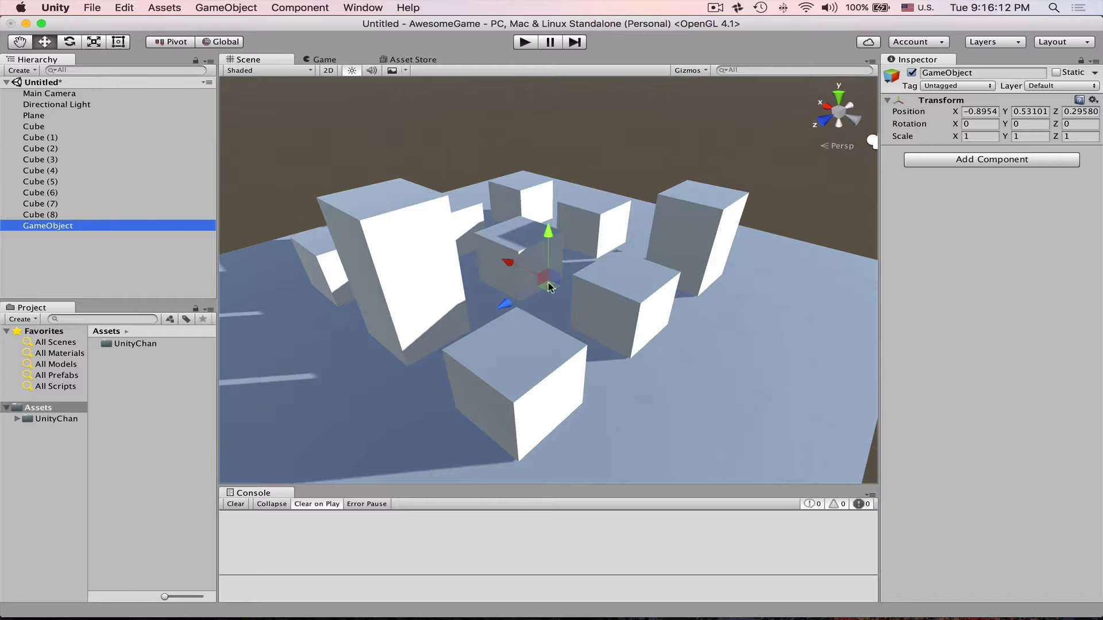
{"action": "left_click", "coordinate": [994, 112]}
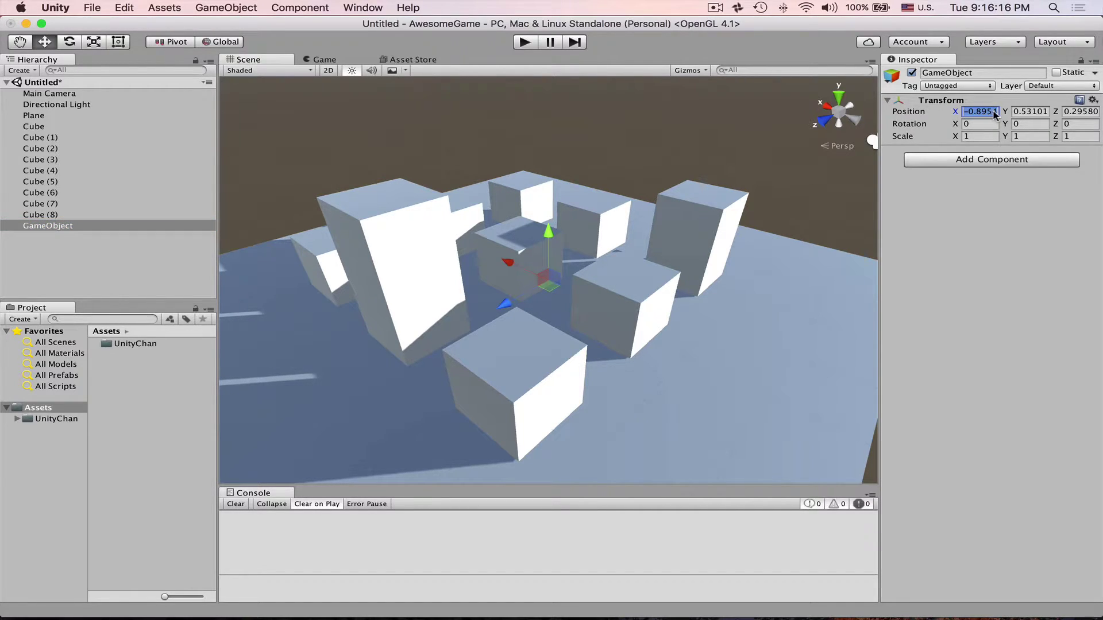
{"action": "type", "text": "0"}
{"action": "key", "text": "Tab"}
{"action": "type", "text": "0"}
{"action": "key", "text": "Tab"}
{"action": "type", "text": "0"}
{"action": "key", "text": "Return"}
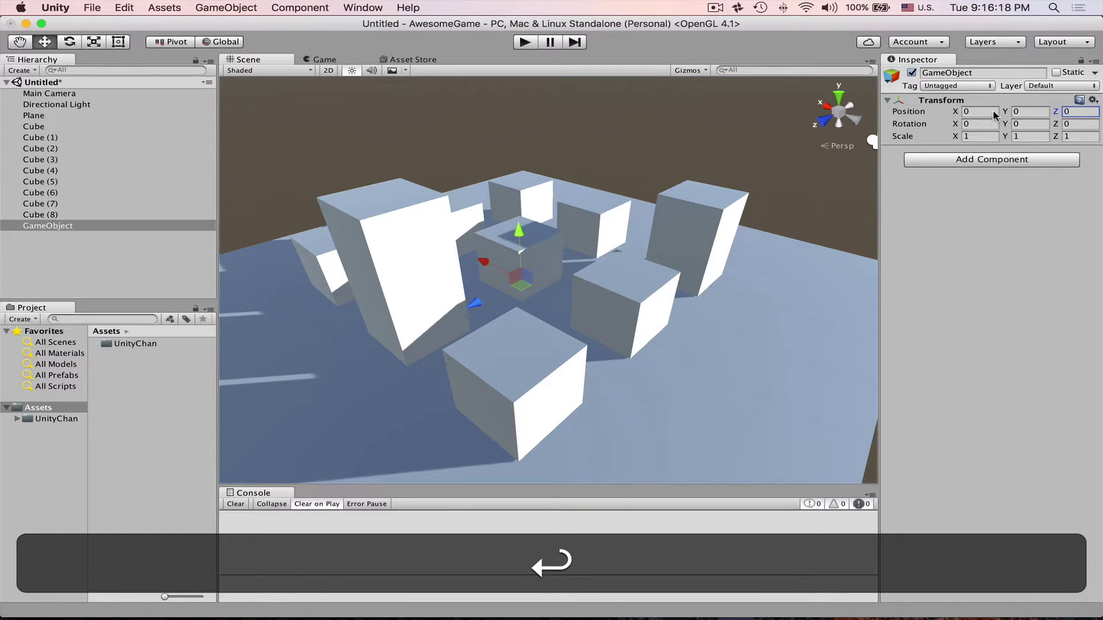
{"action": "left_click_drag", "start_coordinate": [460, 310], "coordinate": [567, 247], "text": "alt"}
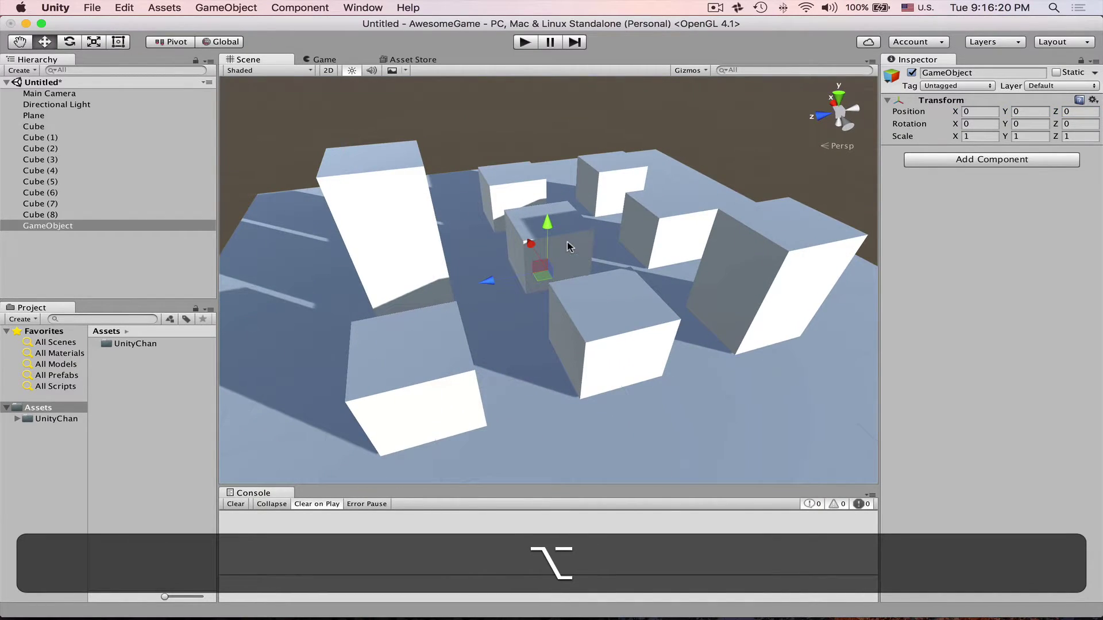
Rename the original Cube to Building
{"action": "left_click", "coordinate": [568, 245]}
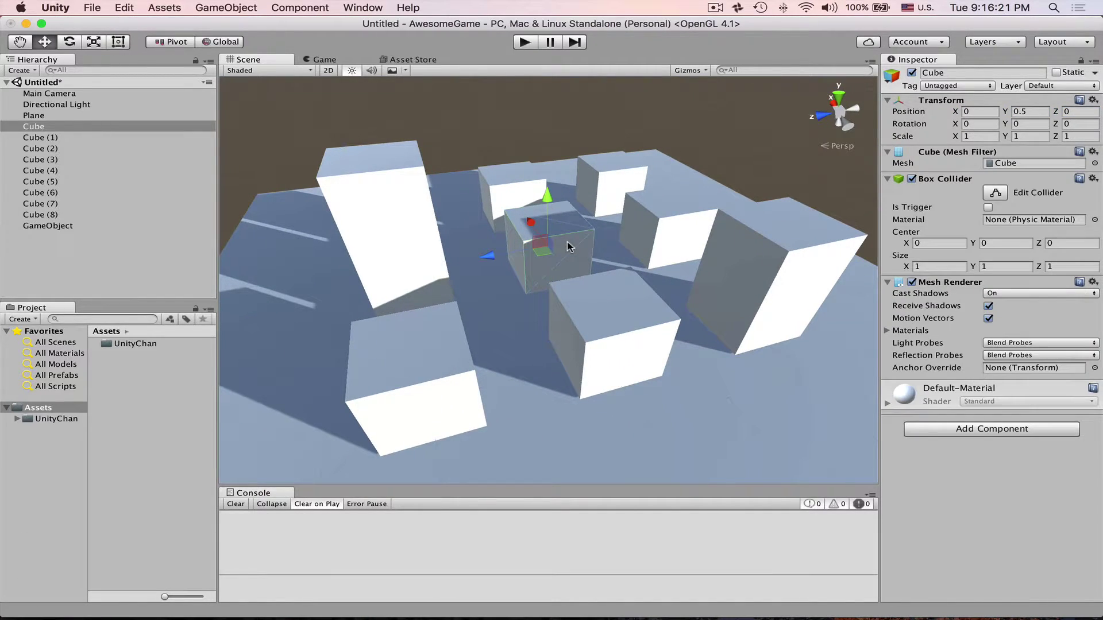
{"action": "left_click", "coordinate": [981, 73]}
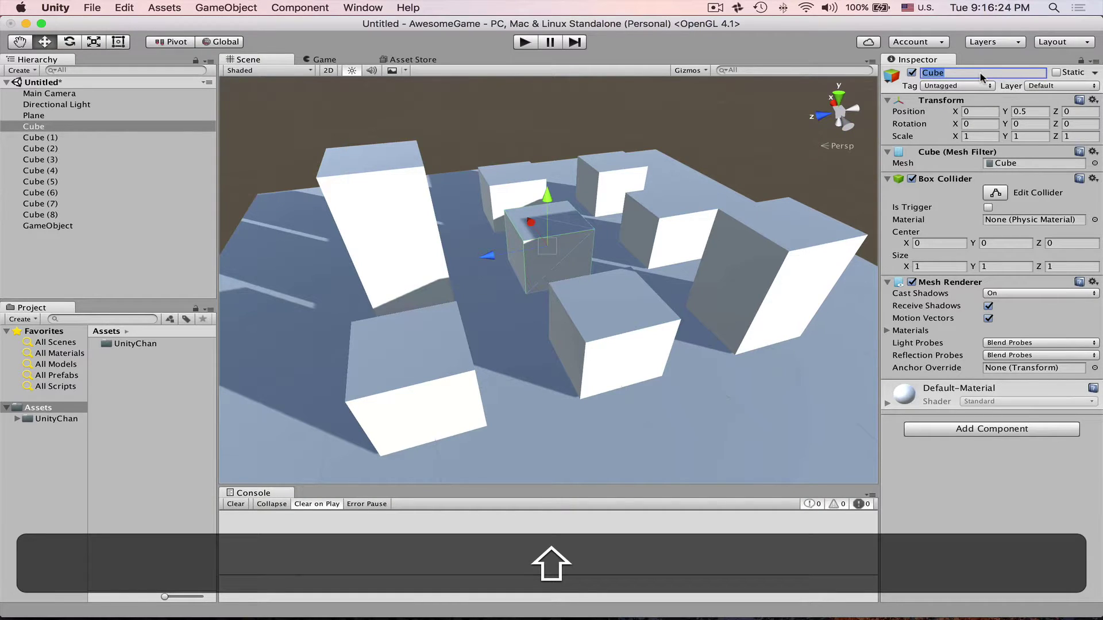
{"action": "type", "text": "Building"}
{"action": "key", "text": "Return"}
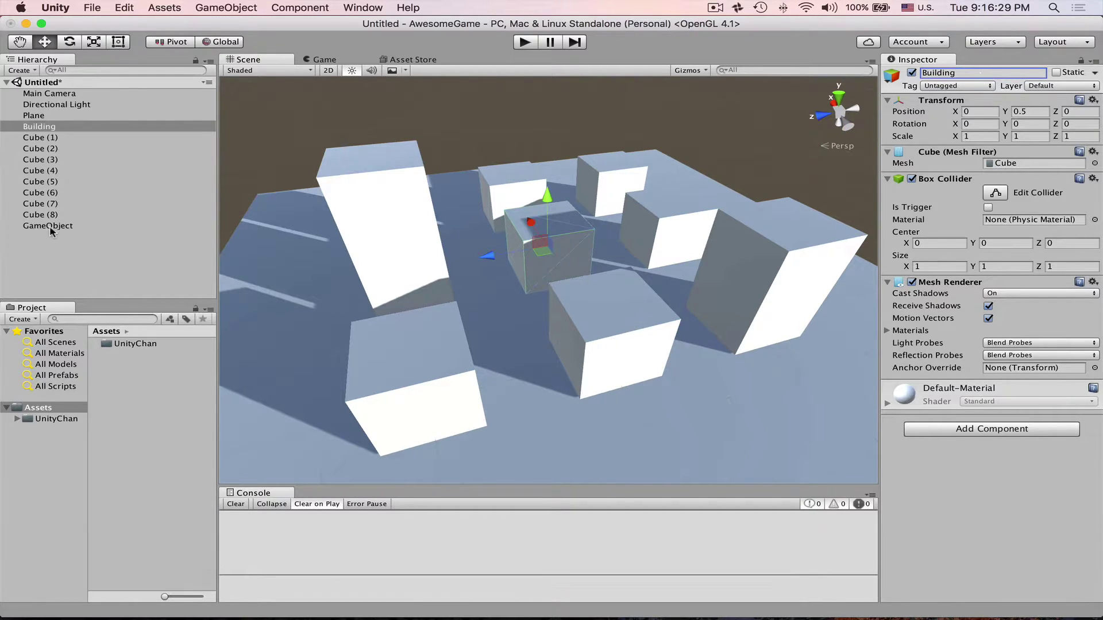
Rename the empty GameObject to TallBuilding
{"action": "left_click", "coordinate": [51, 227]}
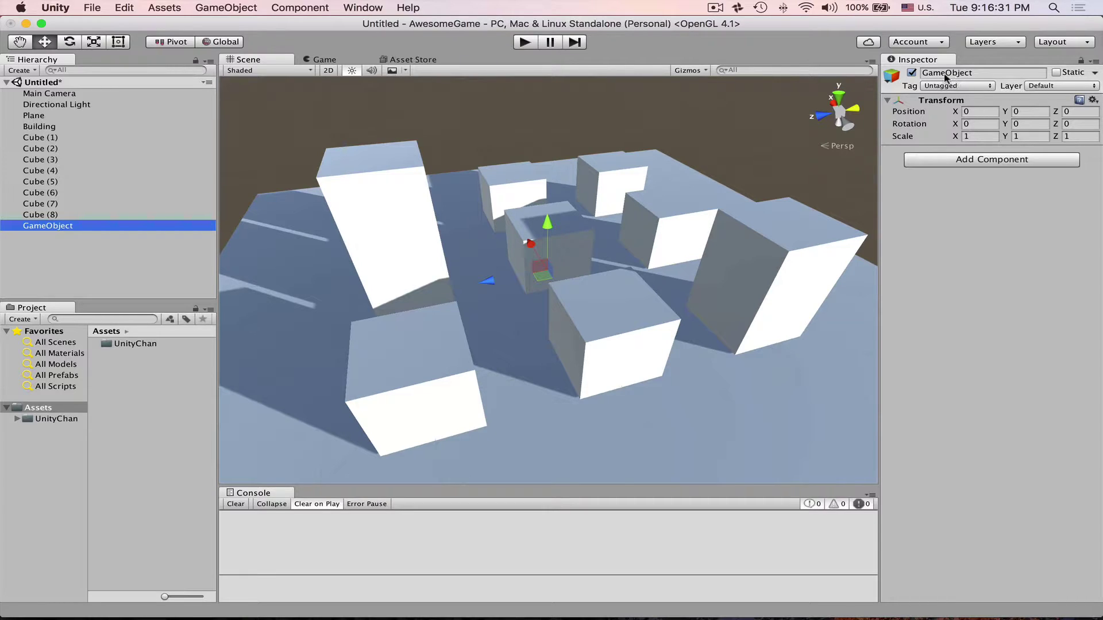
{"action": "left_click", "coordinate": [967, 73]}
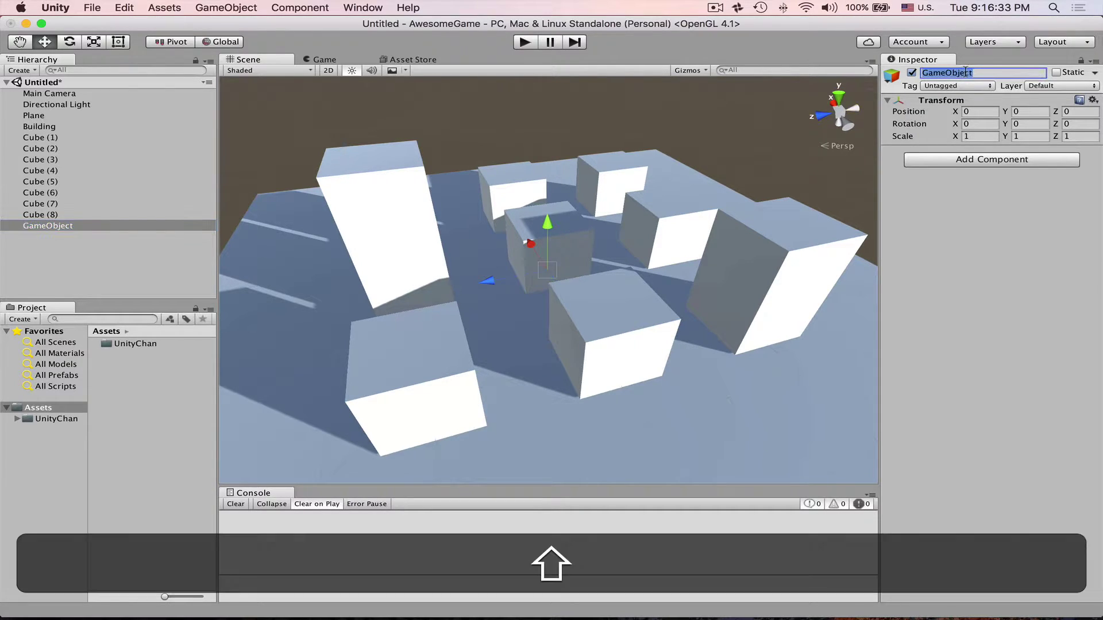
{"action": "type", "text": "TallBuilding"}
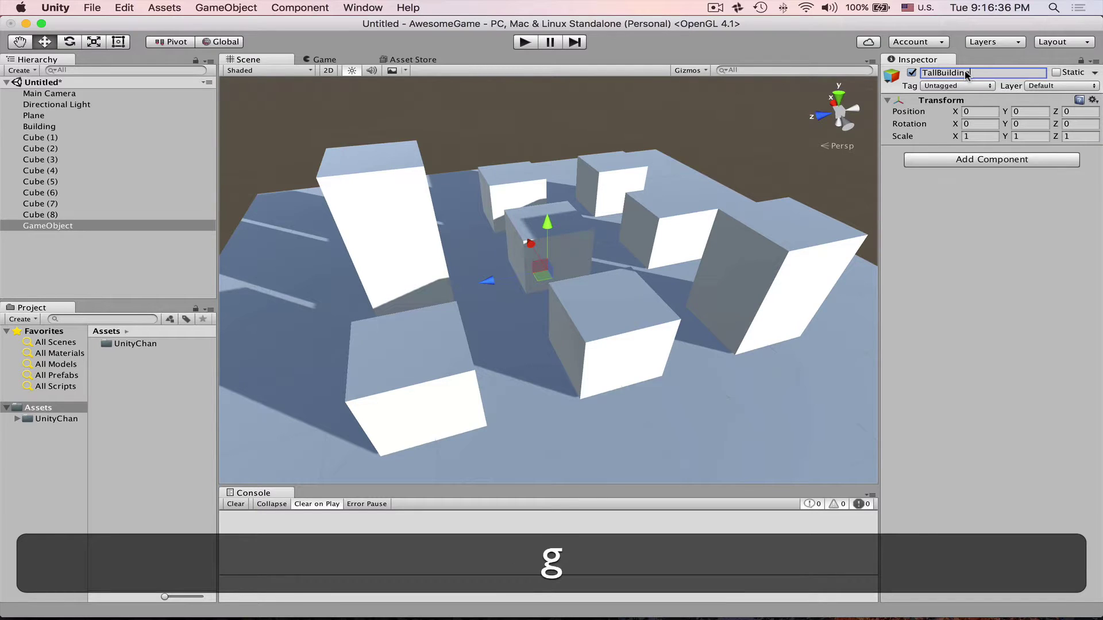
{"action": "key", "text": "Return"}
{"action": "key", "text": "alt"}
{"action": "left_click_drag", "start_coordinate": [579, 252], "coordinate": [527, 285], "text": "alt"}
Nest the Building cube under TallBuilding and orbit the Scene view around it
{"action": "left_click", "coordinate": [557, 240]}
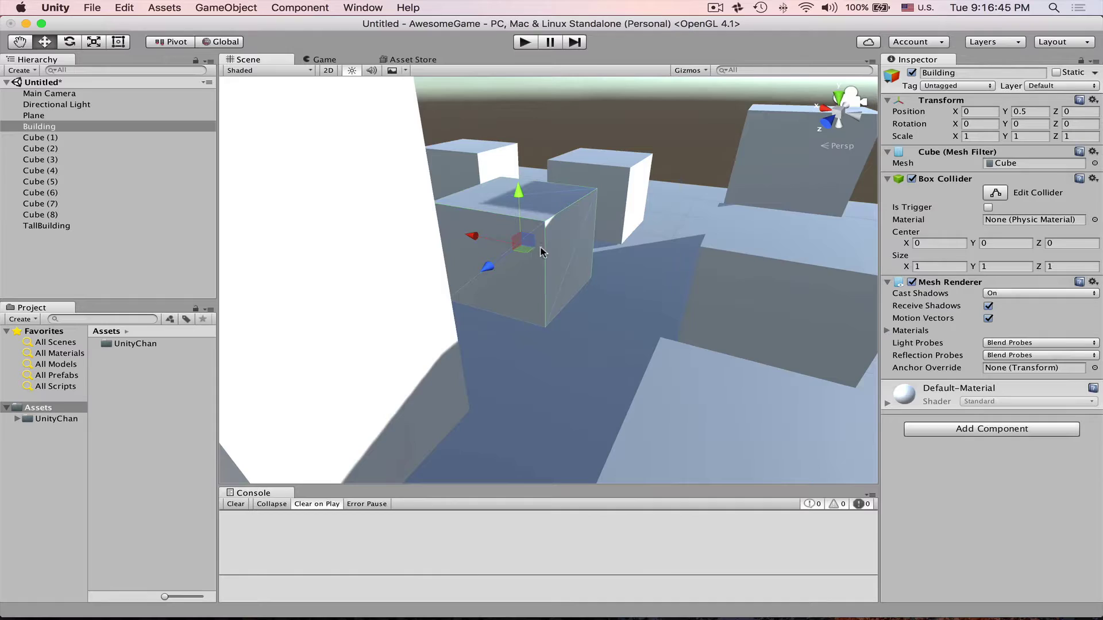
{"action": "scroll", "coordinate": [540, 251], "scroll_direction": "down", "scroll_amount": 3}
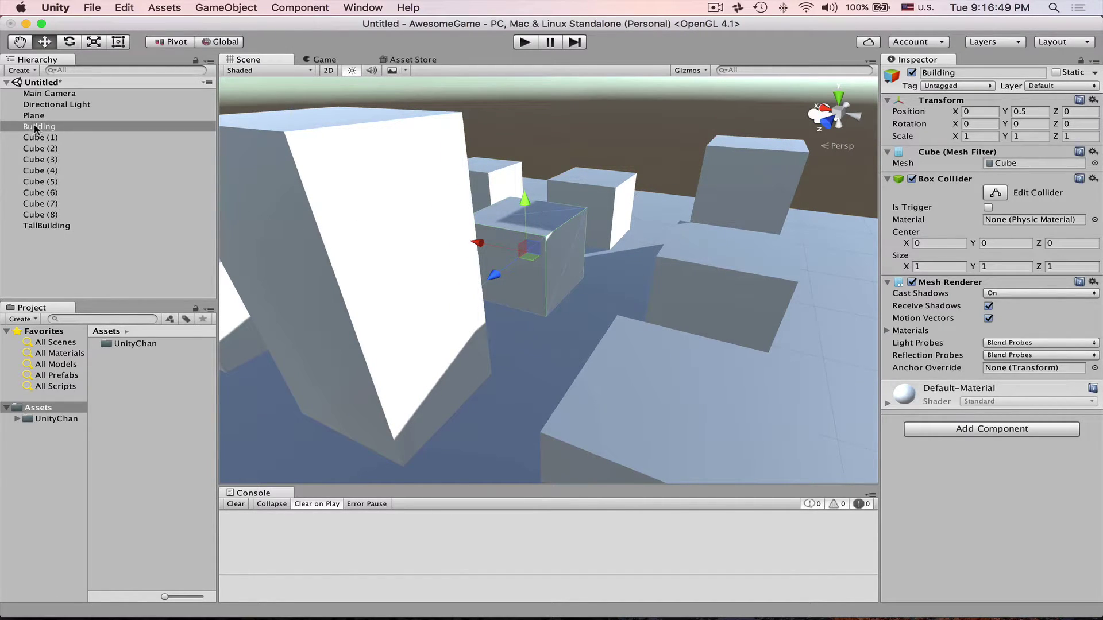
{"action": "left_click_drag", "start_coordinate": [36, 129], "coordinate": [52, 217]}
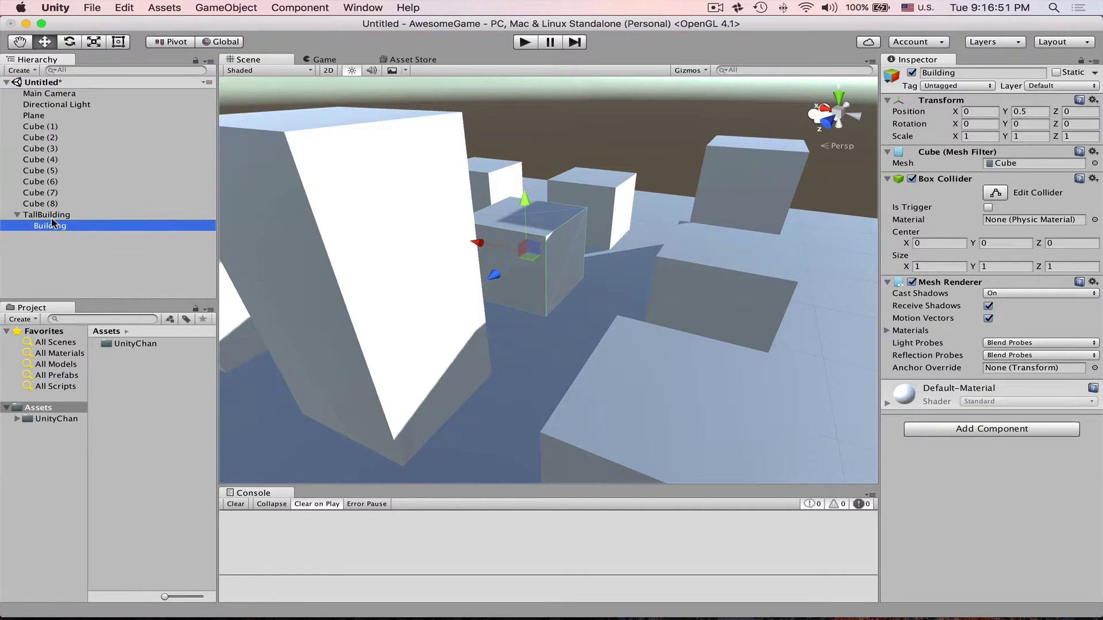
{"action": "left_click", "coordinate": [51, 215]}
{"action": "left_click_drag", "start_coordinate": [402, 261], "coordinate": [632, 291], "text": "alt"}
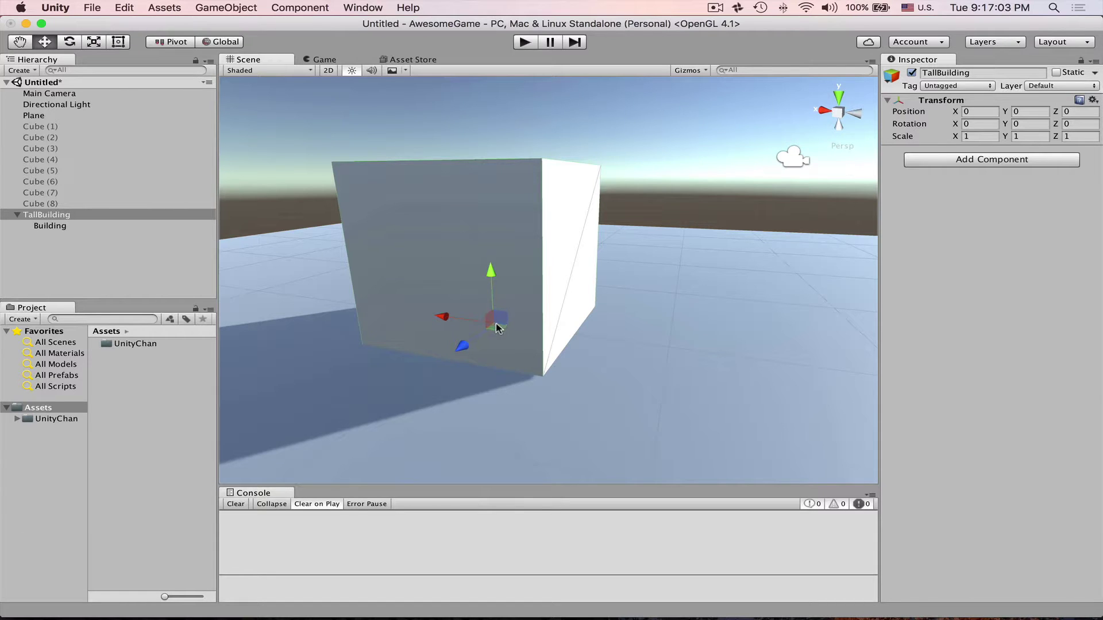
{"action": "left_click_drag", "start_coordinate": [546, 365], "coordinate": [511, 312], "text": "alt"}
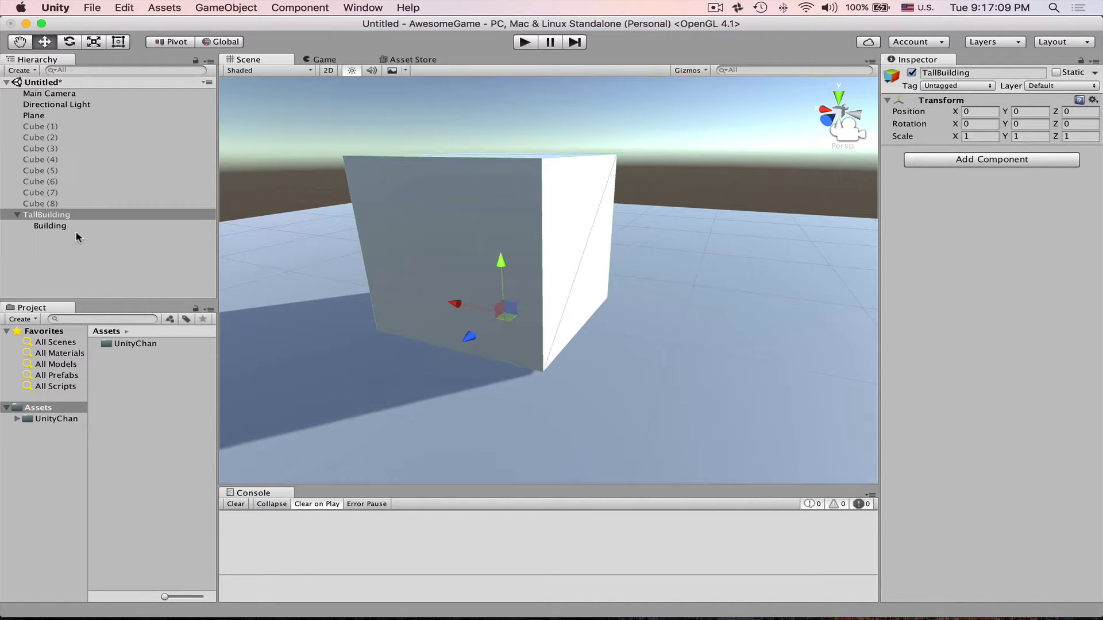
Rename TallBuilding's child from Building to 'Cube'
{"action": "left_click", "coordinate": [50, 226]}
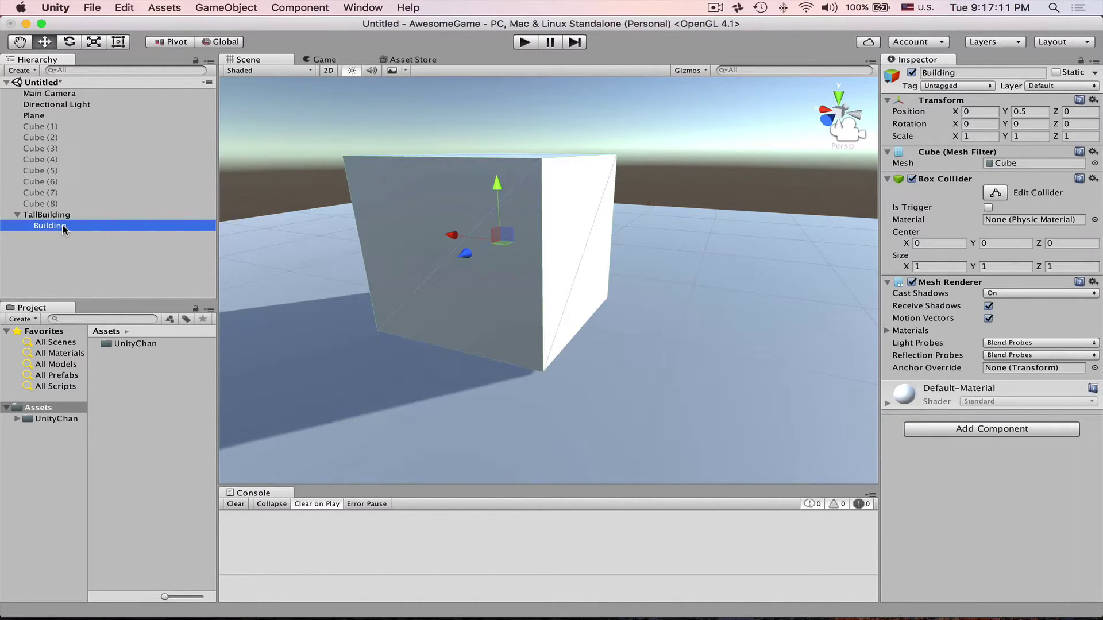
{"action": "left_click", "coordinate": [64, 229]}
{"action": "type", "text": "Cube"}
{"action": "key", "text": "Return"}
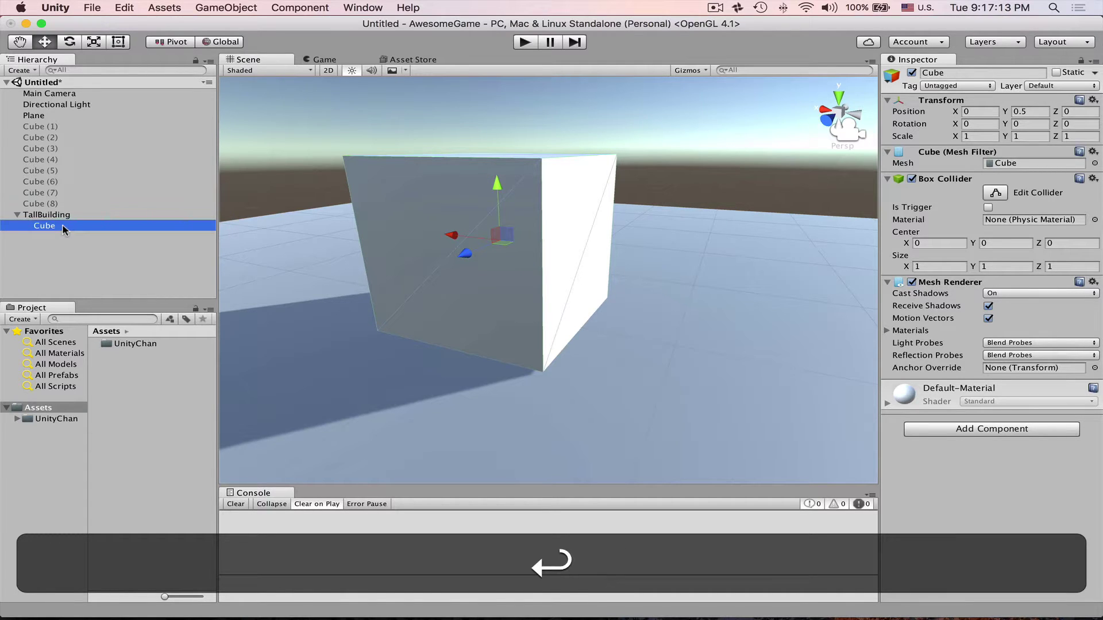
Frame the cube with Alt+F, select TallBuilding, and orbit to view the cube's right face
{"action": "left_click_drag", "start_coordinate": [228, 247], "coordinate": [89, 231], "text": "alt"}
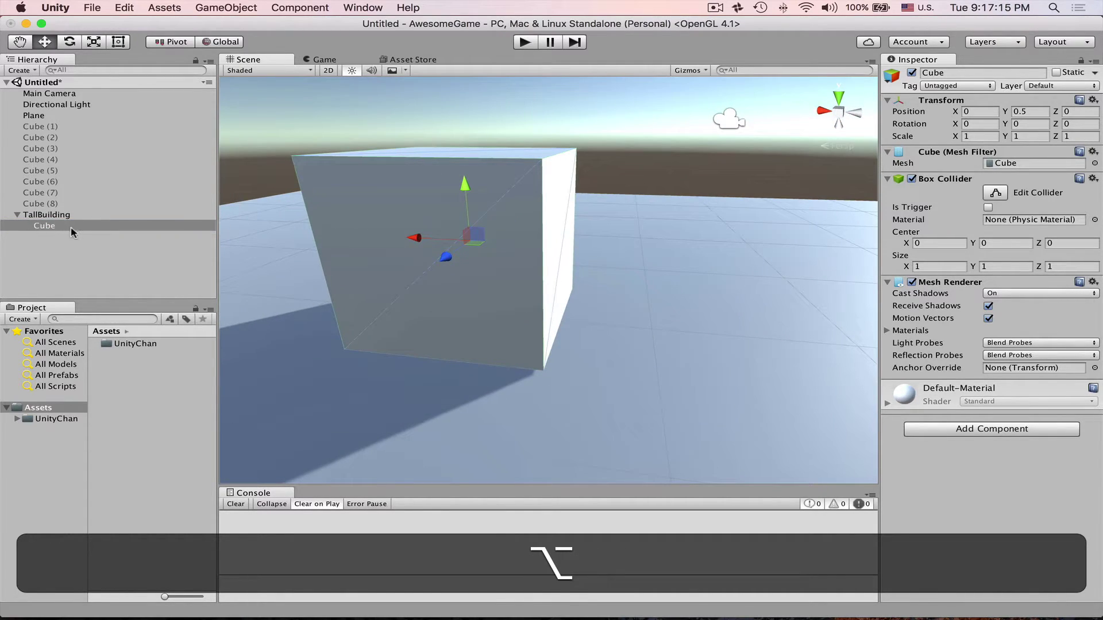
{"action": "left_click_drag", "start_coordinate": [344, 241], "coordinate": [145, 253], "text": "alt"}
{"action": "key", "text": "alt+f"}
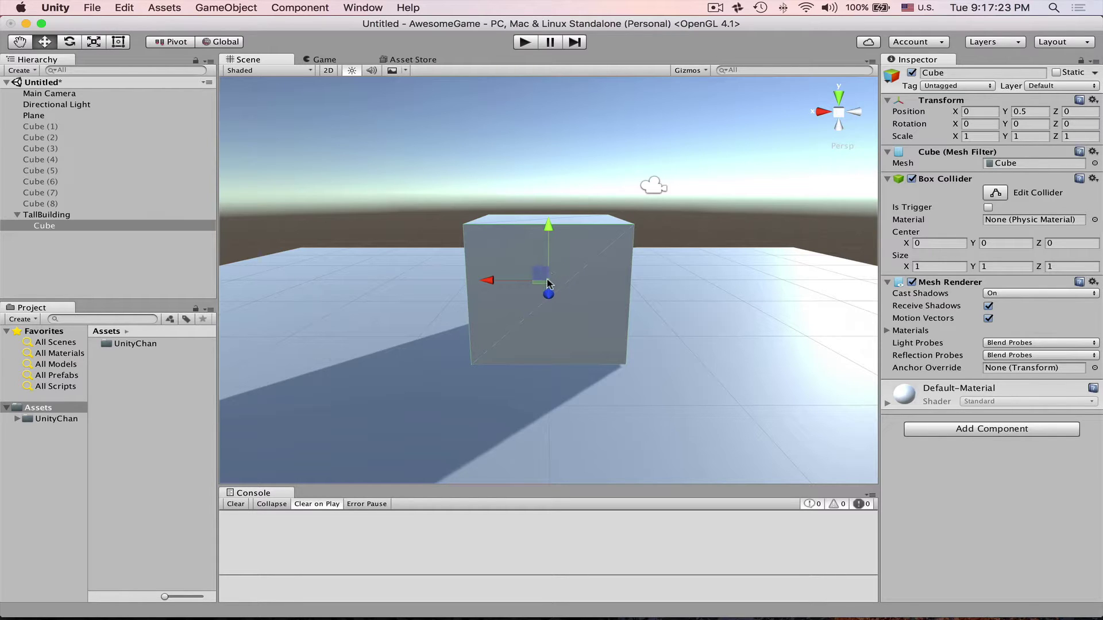
{"action": "left_click", "coordinate": [73, 216]}
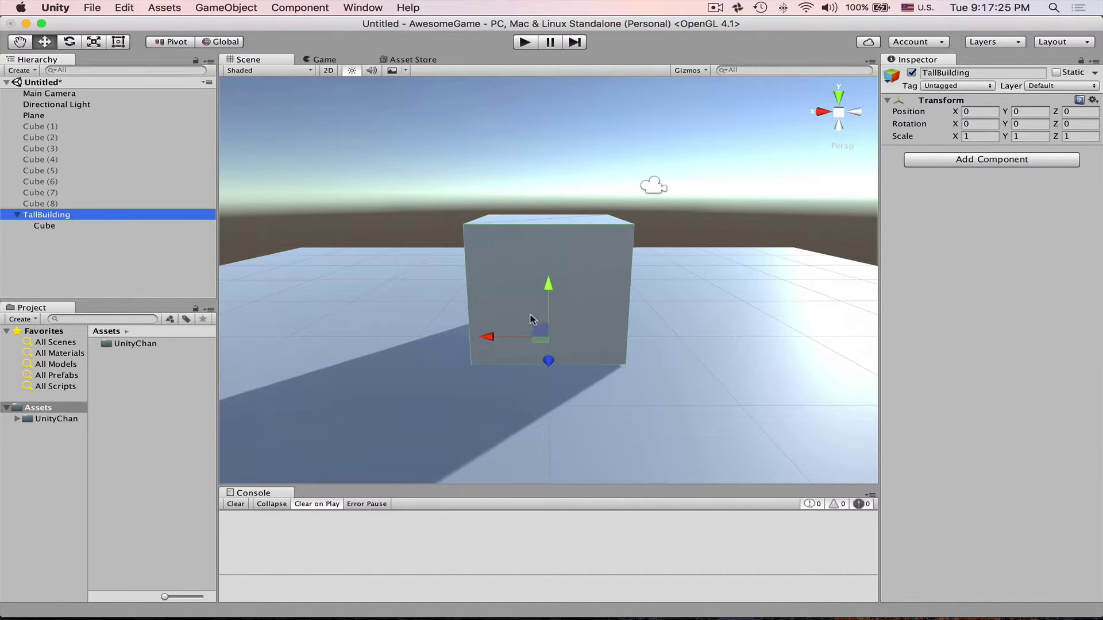
{"action": "left_click_drag", "start_coordinate": [534, 339], "coordinate": [682, 308], "text": "alt"}
{"action": "left_click_drag", "start_coordinate": [611, 339], "coordinate": [533, 323], "text": "alt"}
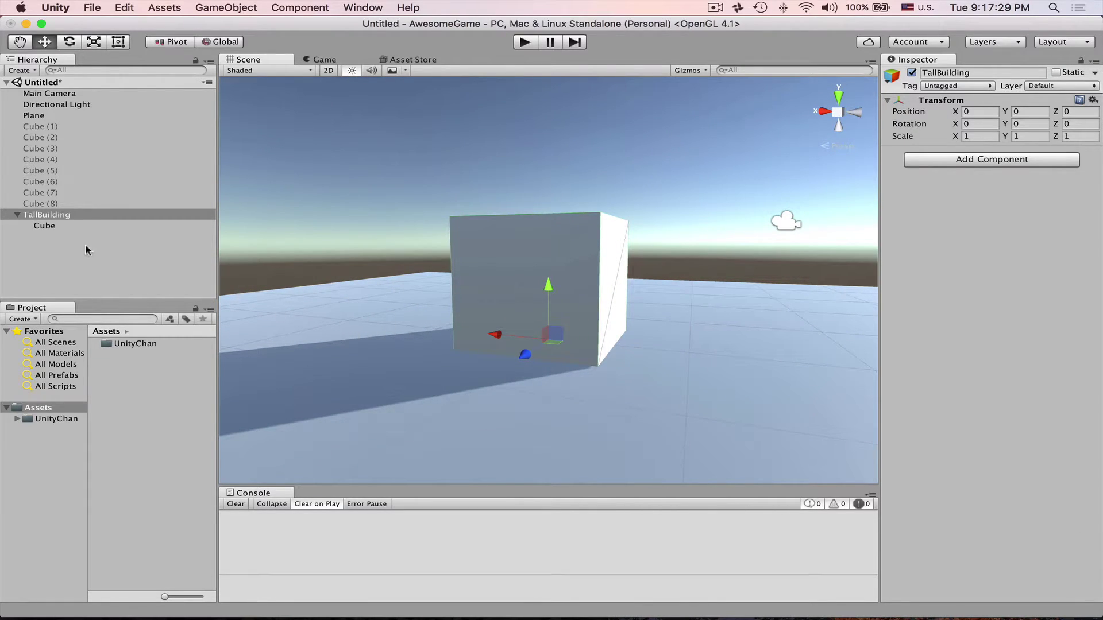
Set TallBuilding's Scale Y to 2 so its child becomes a tall block
{"action": "left_click", "coordinate": [45, 226]}
{"action": "left_click_drag", "start_coordinate": [505, 312], "coordinate": [470, 381], "text": "alt"}
{"action": "left_click", "coordinate": [68, 216]}
{"action": "key", "text": "r"}
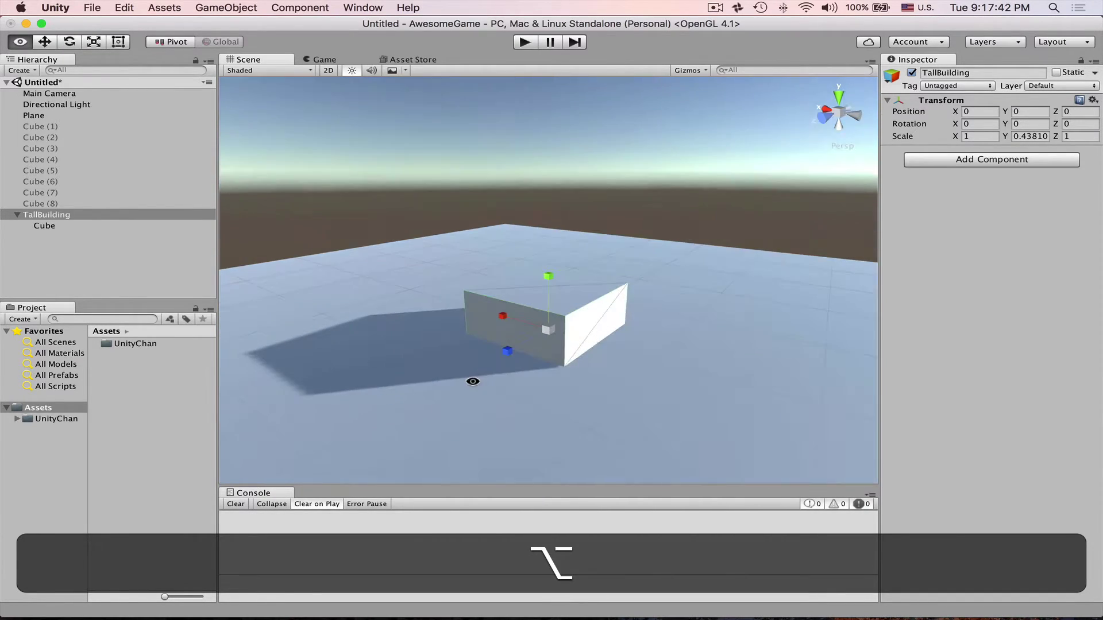
{"action": "left_click", "coordinate": [1028, 136]}
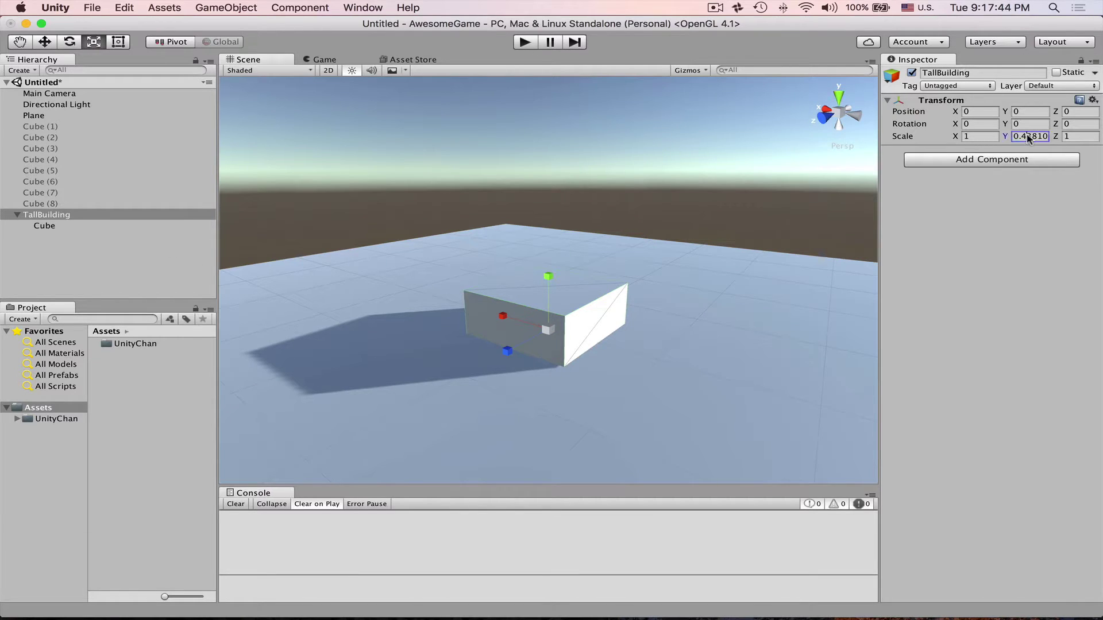
{"action": "type", "text": "2"}
{"action": "key", "text": "Return"}
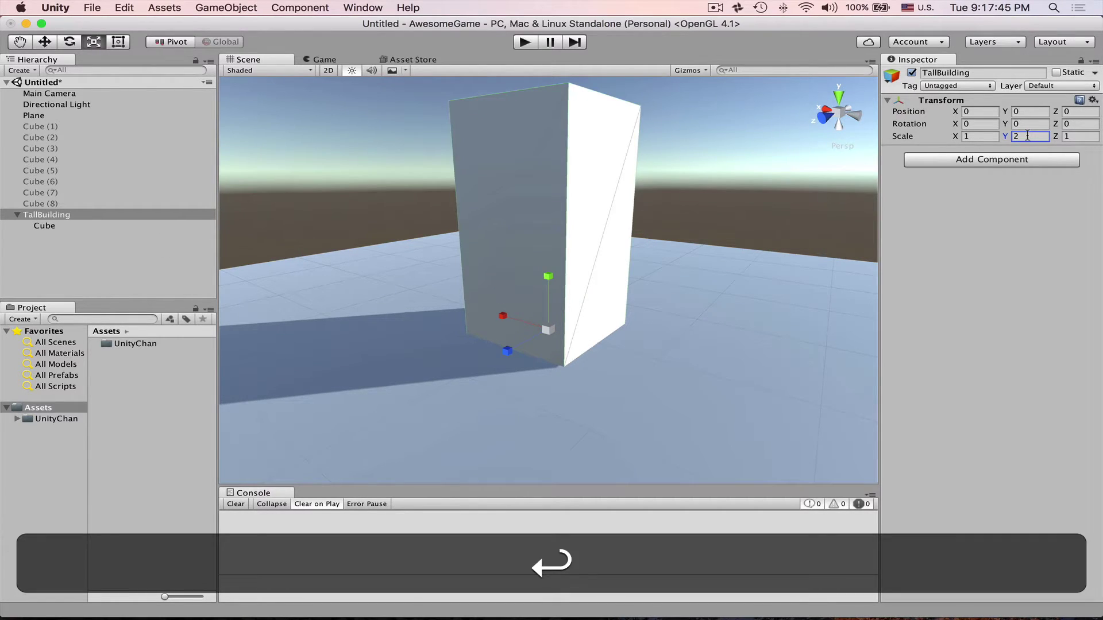
Orbit around the tall building, deselect it, and select Cube (1)
{"action": "left_click_drag", "start_coordinate": [659, 206], "coordinate": [537, 309], "text": "alt"}
{"action": "left_click", "coordinate": [668, 195]}
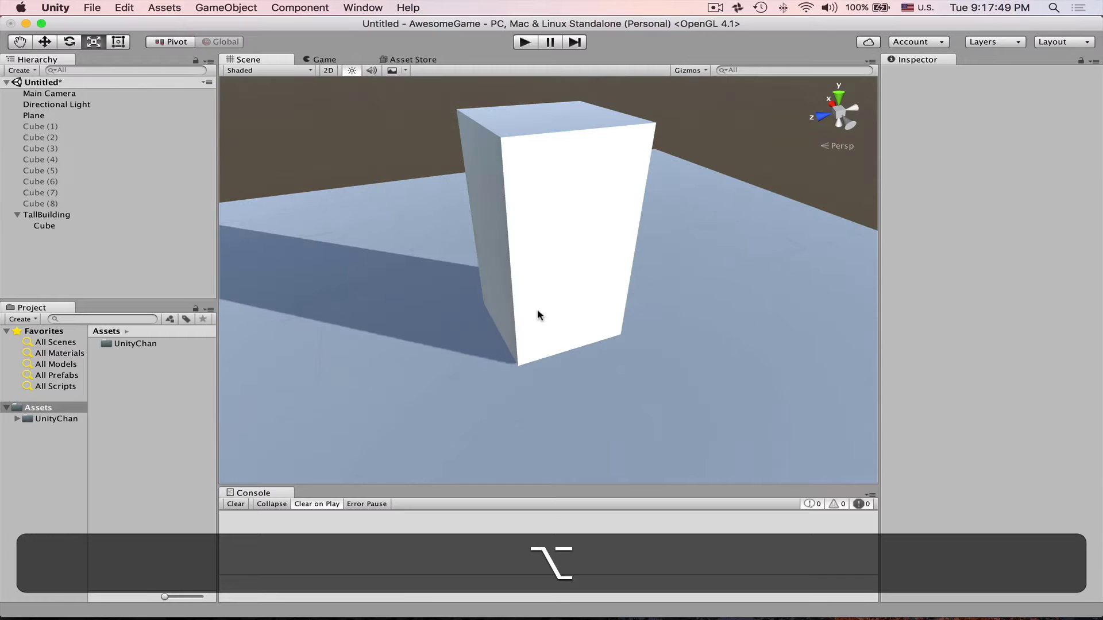
{"action": "left_click", "coordinate": [52, 129]}
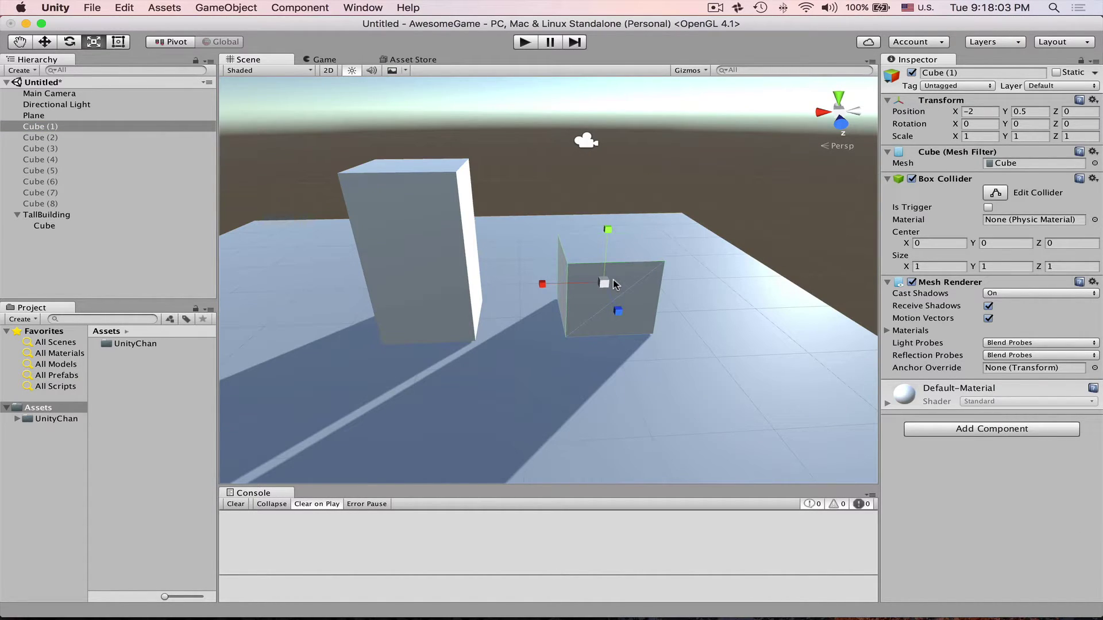
Create an empty GameObject under Cube (1) and zero its local position to align it
{"action": "left_click", "coordinate": [226, 8]}
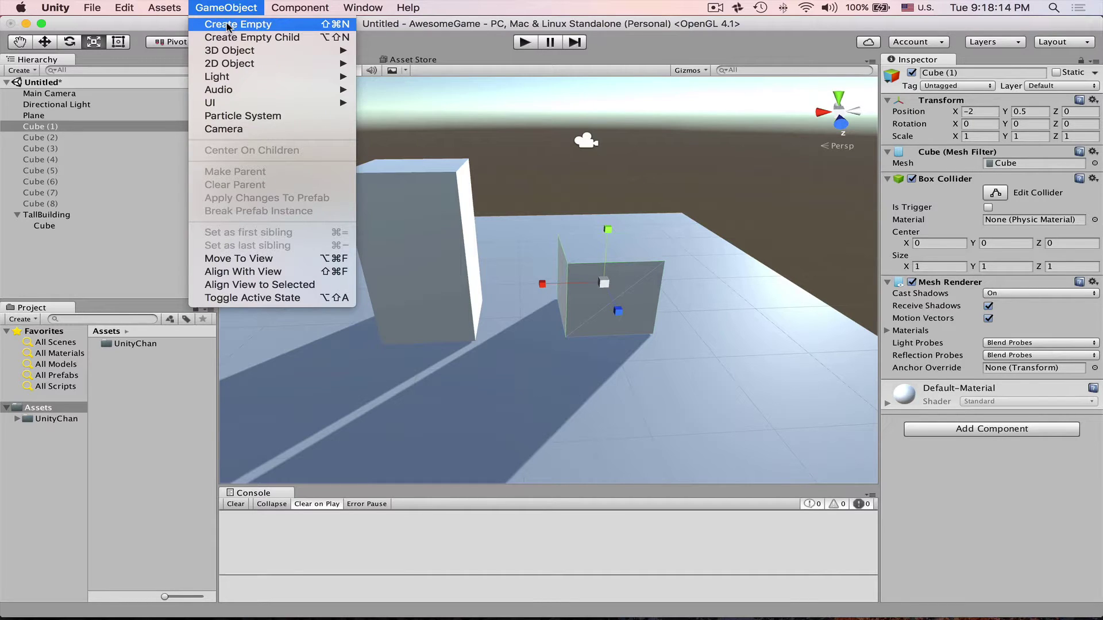
{"action": "left_click", "coordinate": [232, 25]}
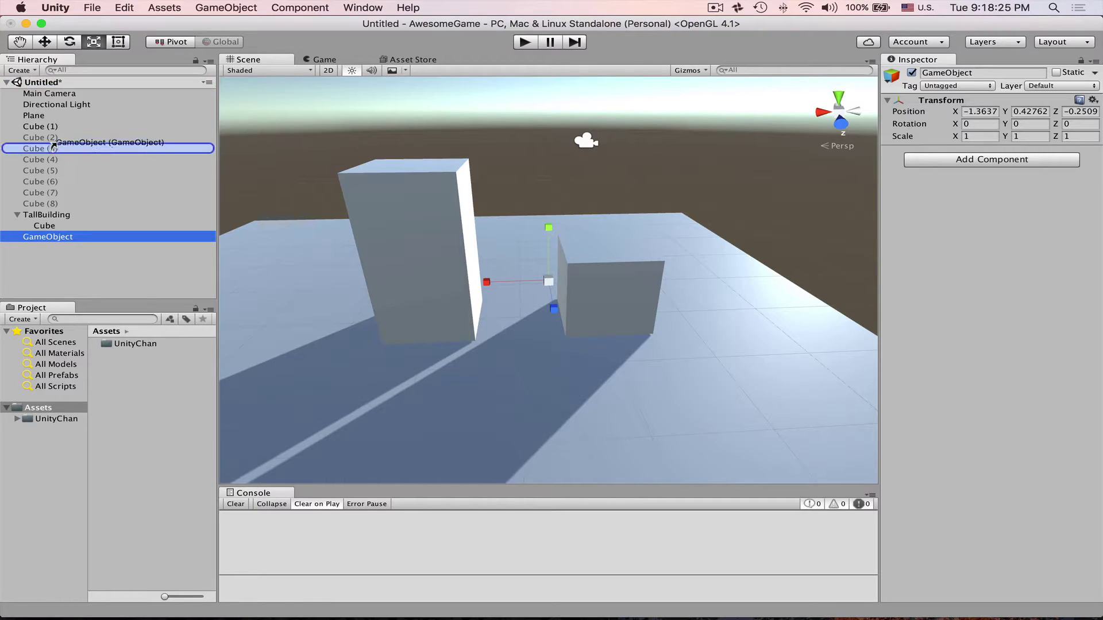
{"action": "mouse_move", "coordinate": [37, 143]}
{"action": "left_mouse_down"}
{"action": "mouse_move", "coordinate": [37, 118]}
{"action": "mouse_move", "coordinate": [40, 129]}
{"action": "left_mouse_up"}
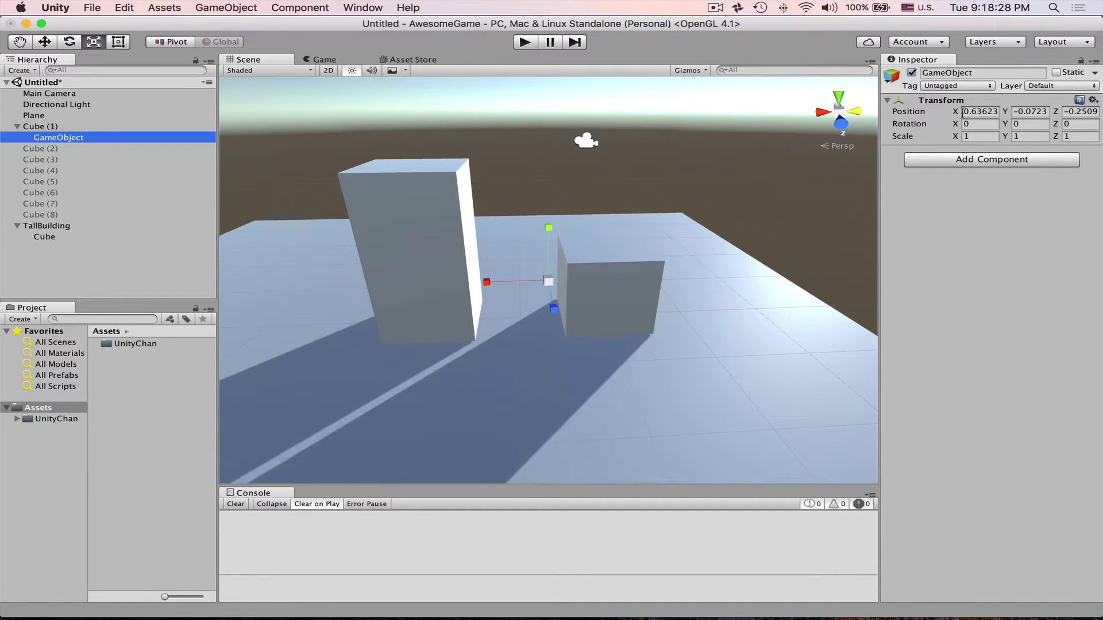
{"action": "left_click", "coordinate": [976, 113]}
{"action": "type", "text": "0"}
{"action": "key", "text": "Tab"}
{"action": "type", "text": "0"}
{"action": "key", "text": "Tab"}
{"action": "type", "text": "0"}
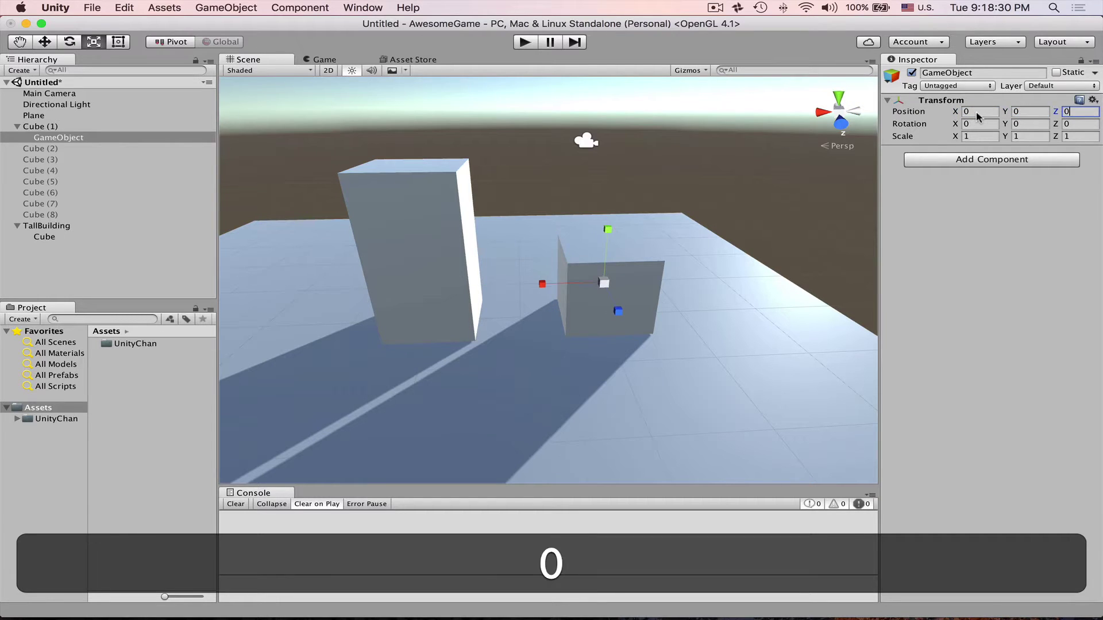
{"action": "key", "text": "Return"}
Move the empty GameObject to the root, set its Position Y to 0, and nest Cube (1) under it
{"action": "left_click_drag", "start_coordinate": [606, 300], "coordinate": [535, 263], "text": "alt"}
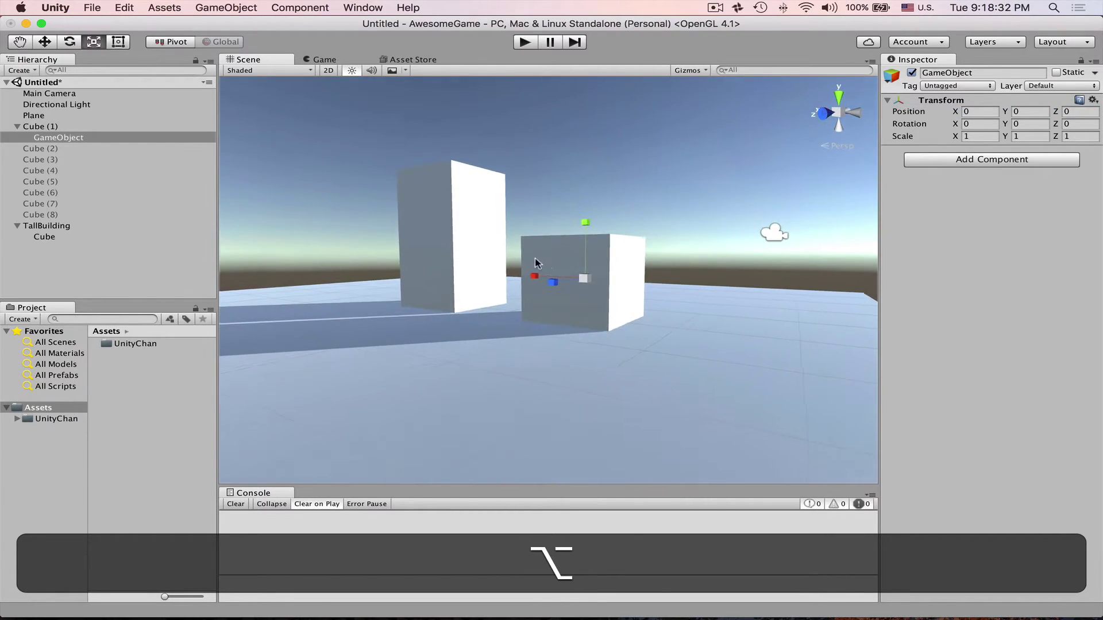
{"action": "left_click_drag", "start_coordinate": [66, 138], "coordinate": [33, 125]}
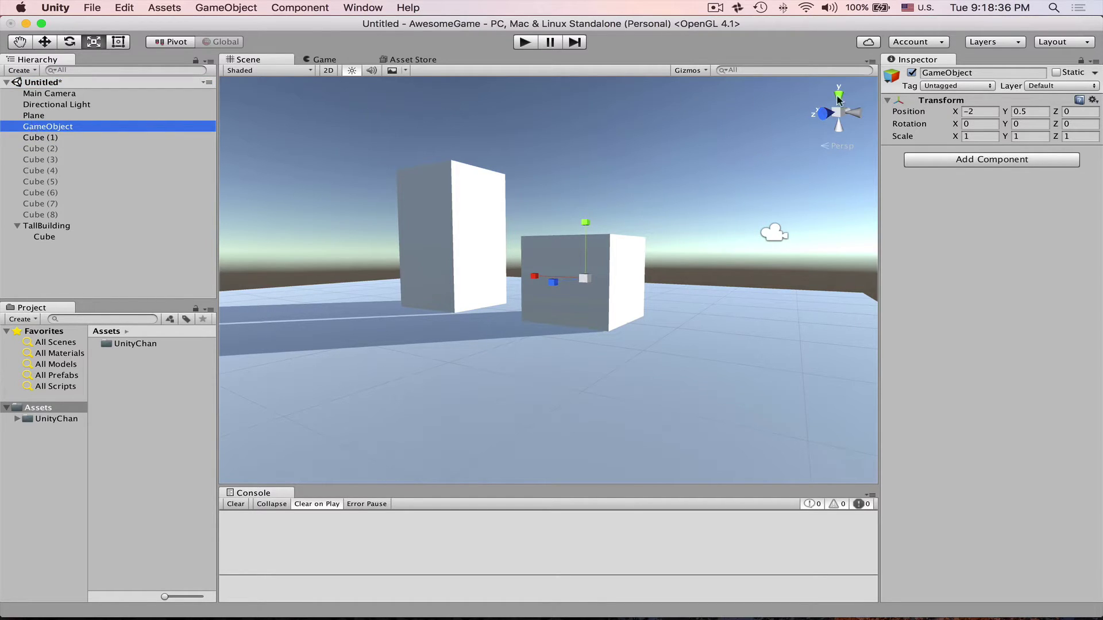
{"action": "left_click", "coordinate": [1026, 112]}
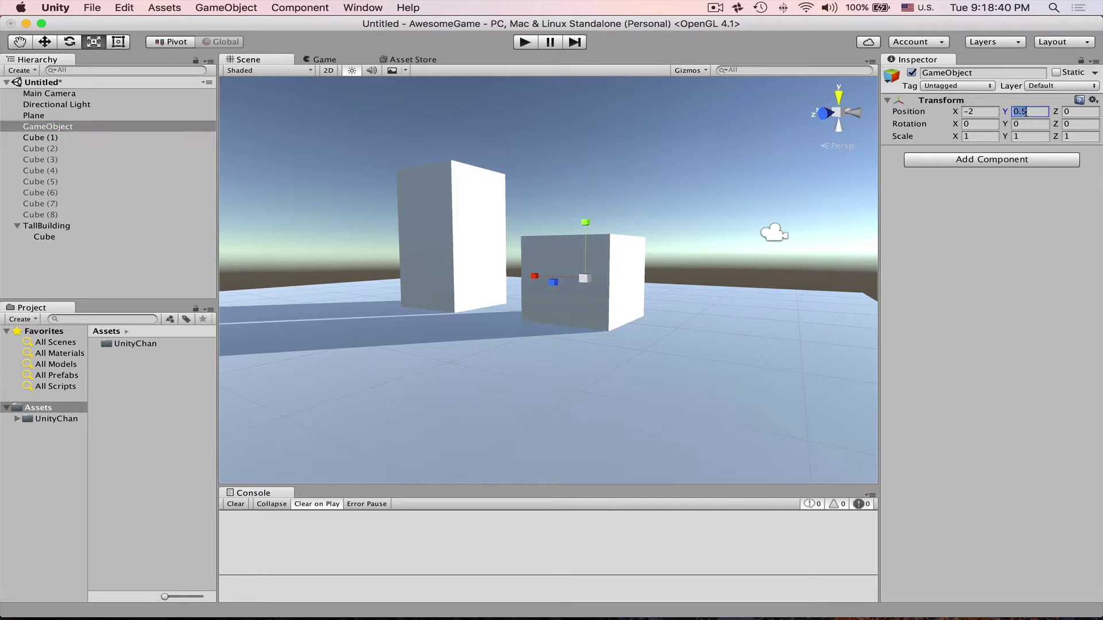
{"action": "type", "text": "0"}
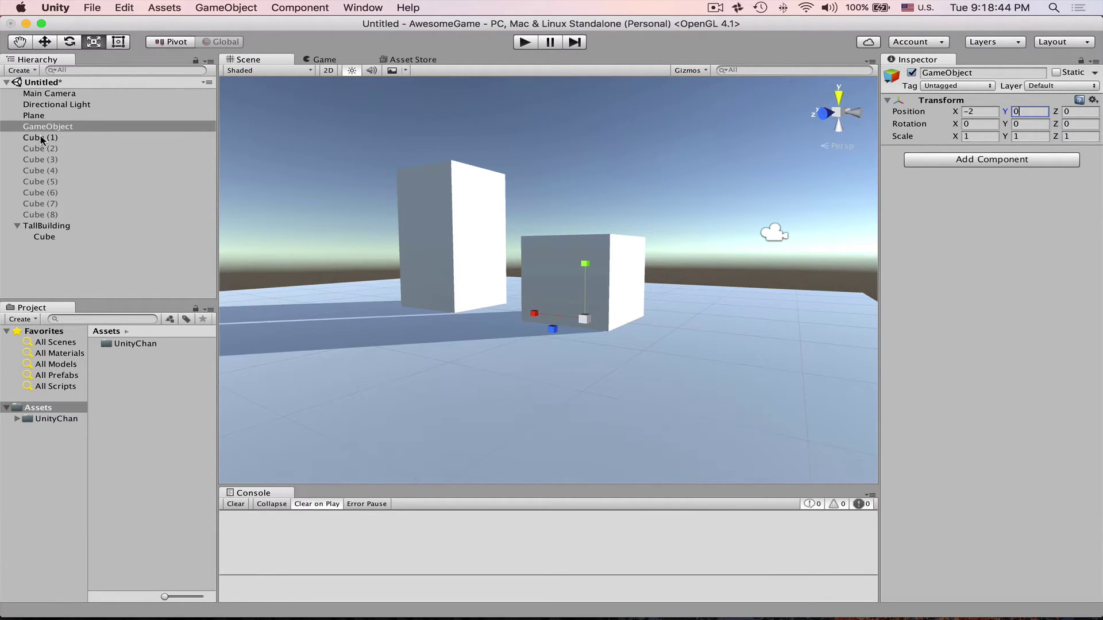
{"action": "left_click_drag", "start_coordinate": [42, 138], "coordinate": [45, 127]}
Orbit to a high overhead view of the cubes and select another cube
{"action": "key", "text": "alt"}
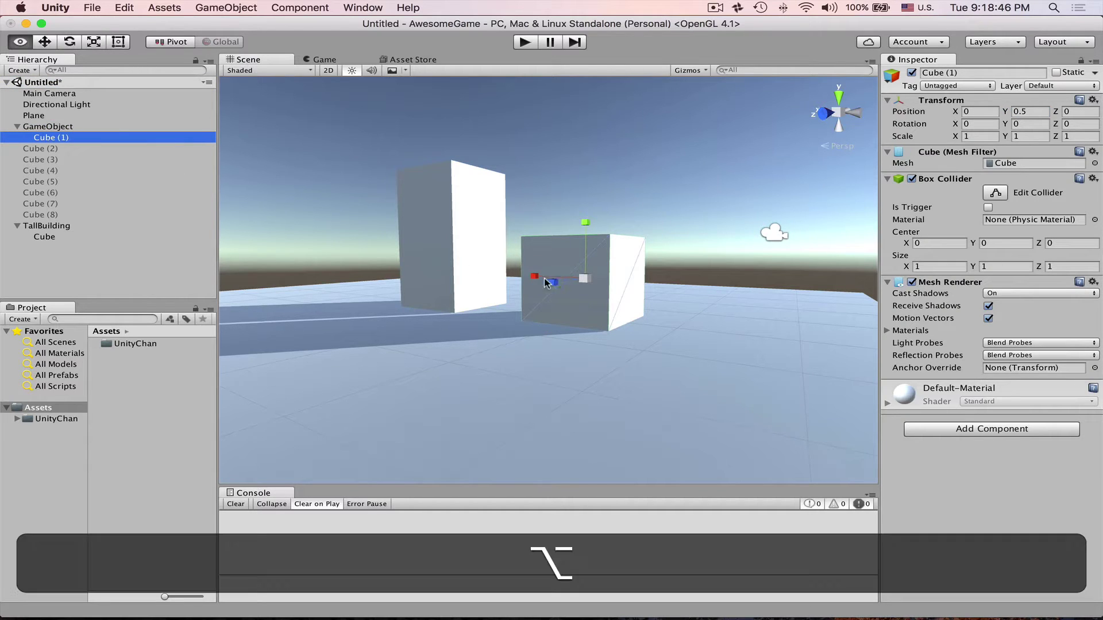
{"action": "left_click_drag", "start_coordinate": [546, 282], "coordinate": [563, 275], "text": "alt"}
{"action": "left_click_drag", "start_coordinate": [633, 242], "coordinate": [646, 358], "text": "alt"}
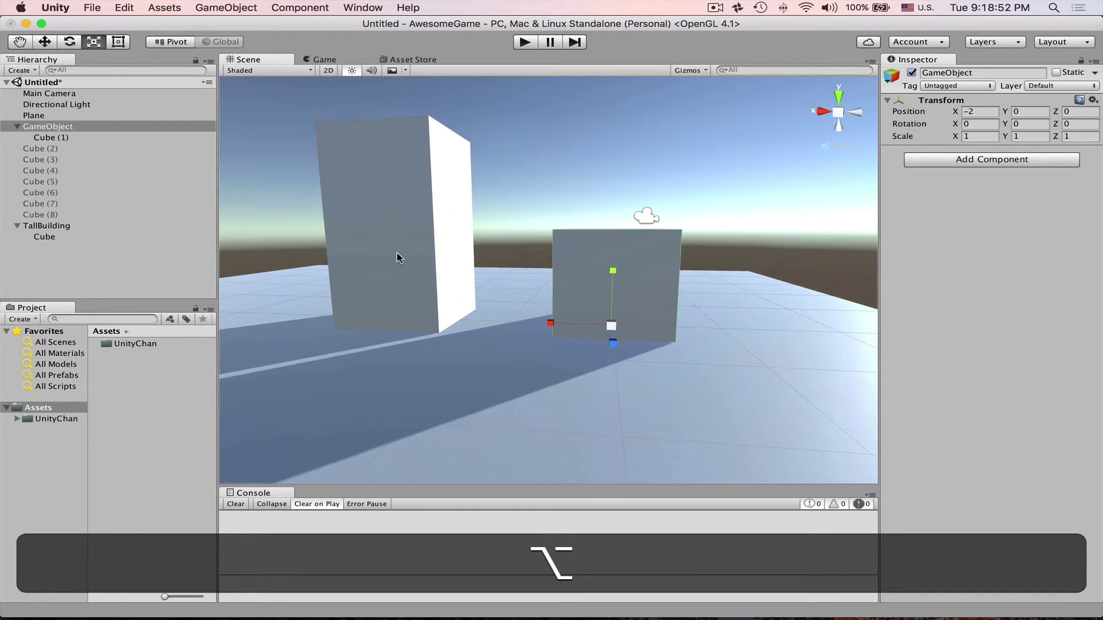
{"action": "left_click_drag", "start_coordinate": [399, 258], "coordinate": [561, 184], "text": "alt"}
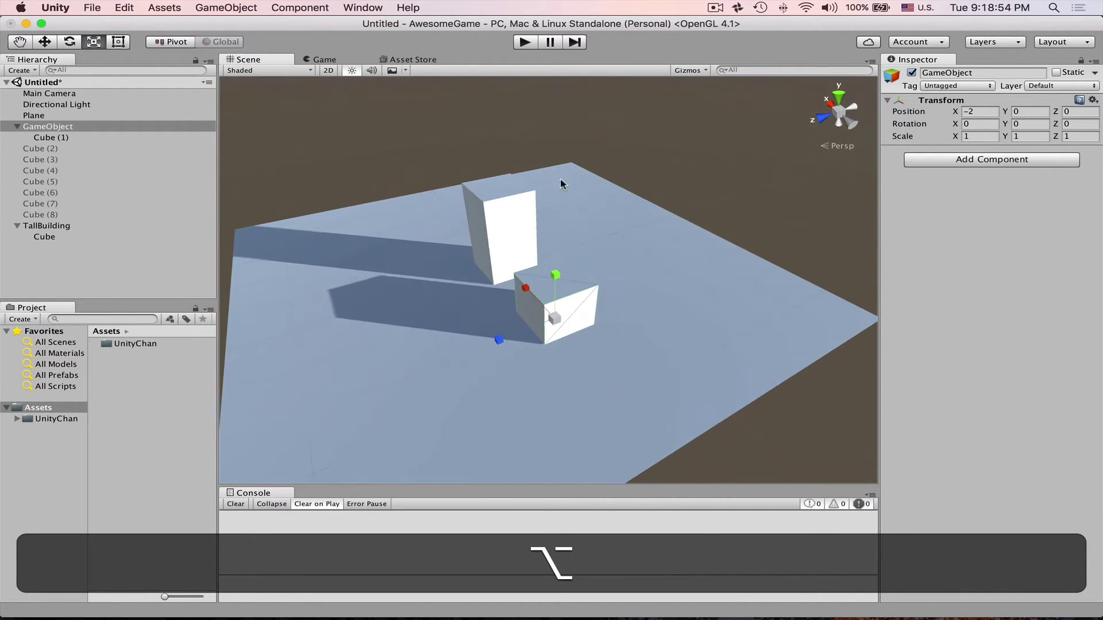
{"action": "left_click", "coordinate": [40, 149]}
{"action": "left_click_drag", "start_coordinate": [575, 259], "coordinate": [626, 303], "text": "alt"}
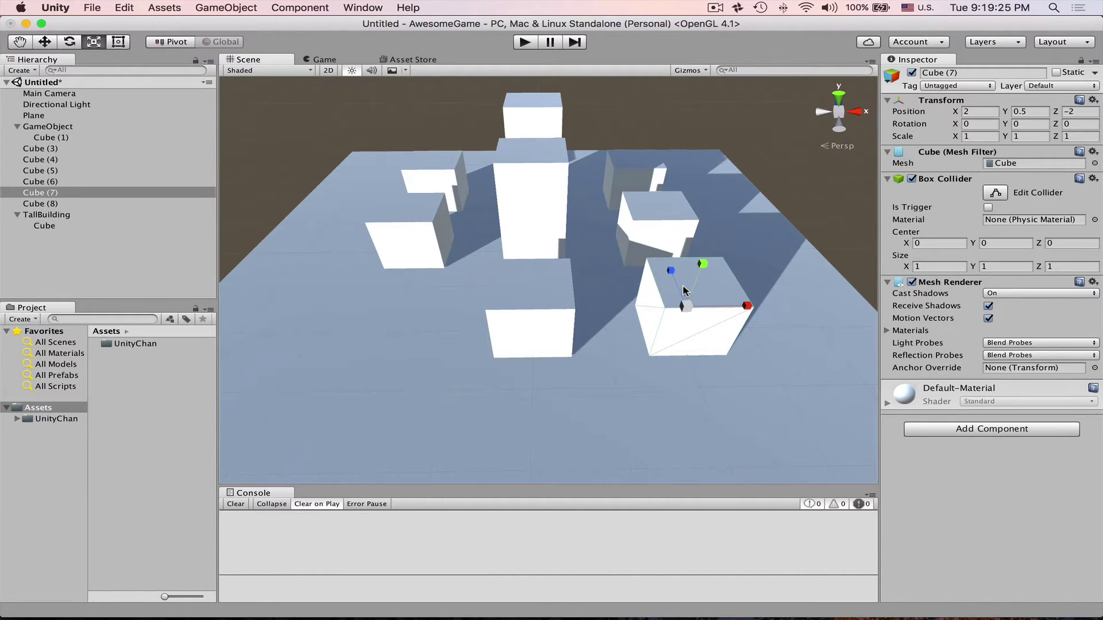
Frame Cube (7), add an empty child to it, and move that empty object to the root
{"action": "key", "text": "f"}
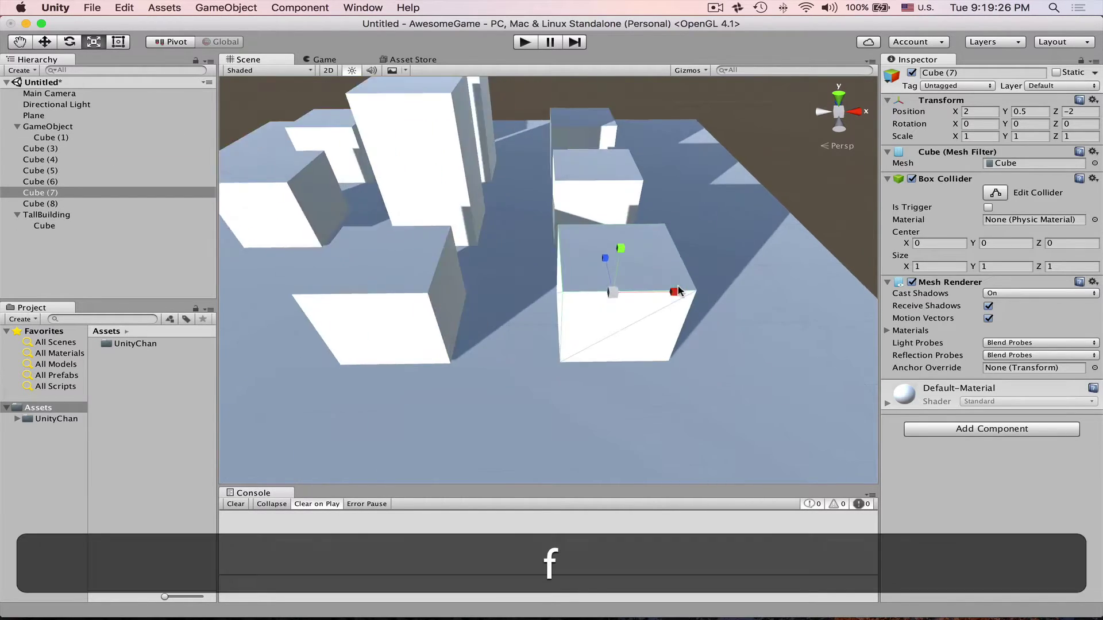
{"action": "key", "text": "alt+f"}
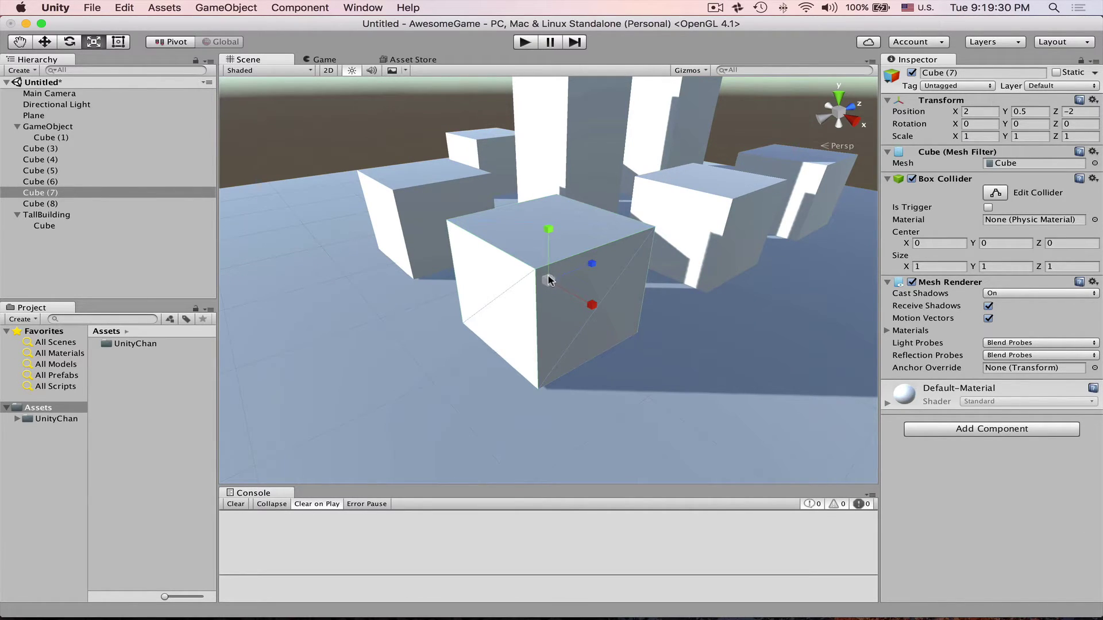
{"action": "left_click", "coordinate": [237, 8]}
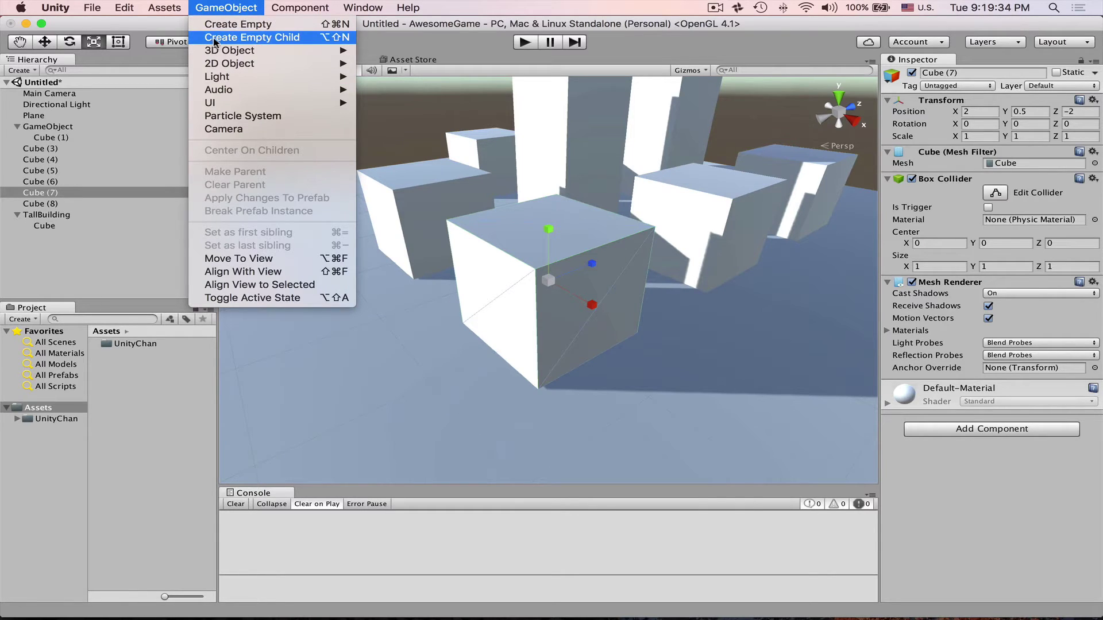
{"action": "left_click", "coordinate": [255, 38]}
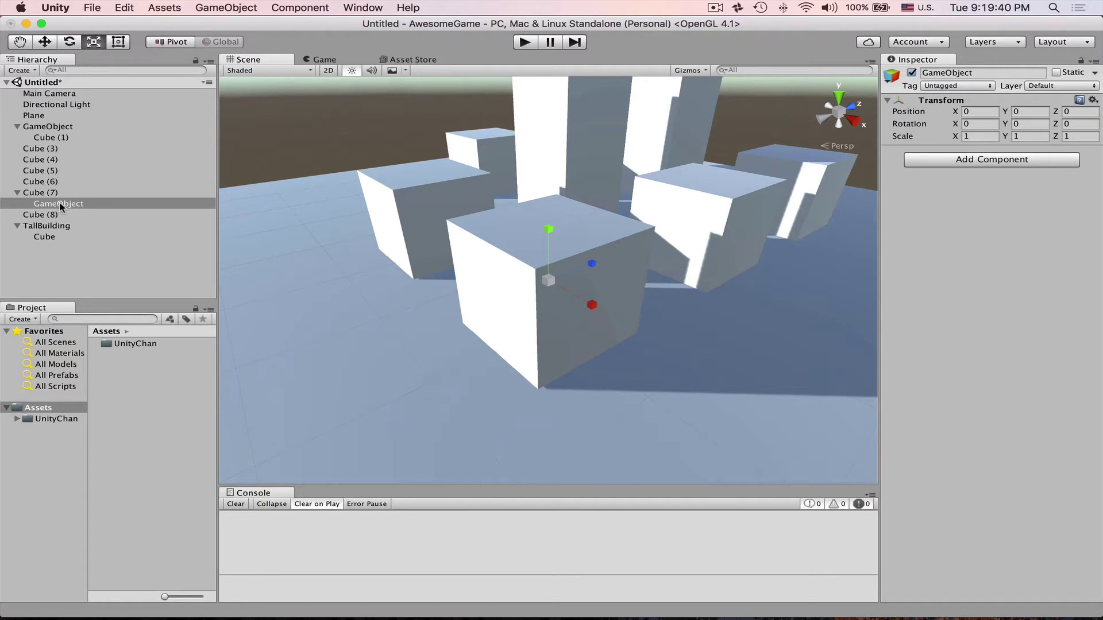
{"action": "left_click", "coordinate": [41, 194]}
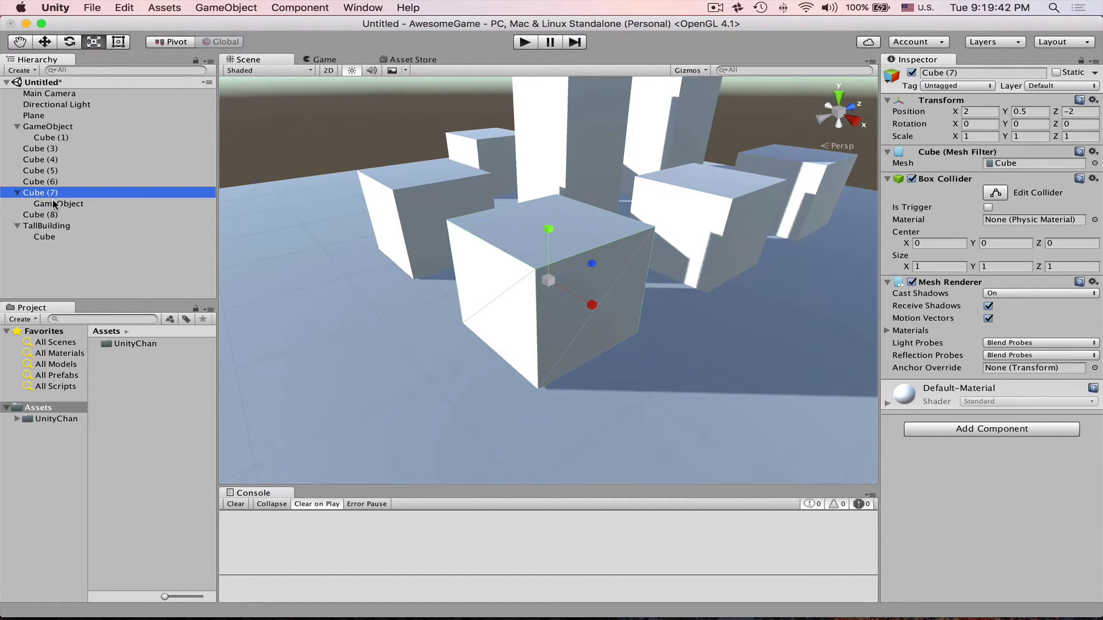
{"action": "left_click", "coordinate": [55, 204]}
{"action": "mouse_move", "coordinate": [56, 205]}
{"action": "left_mouse_down"}
{"action": "mouse_move", "coordinate": [55, 189]}
{"action": "mouse_move", "coordinate": [45, 195]}
{"action": "left_mouse_up"}
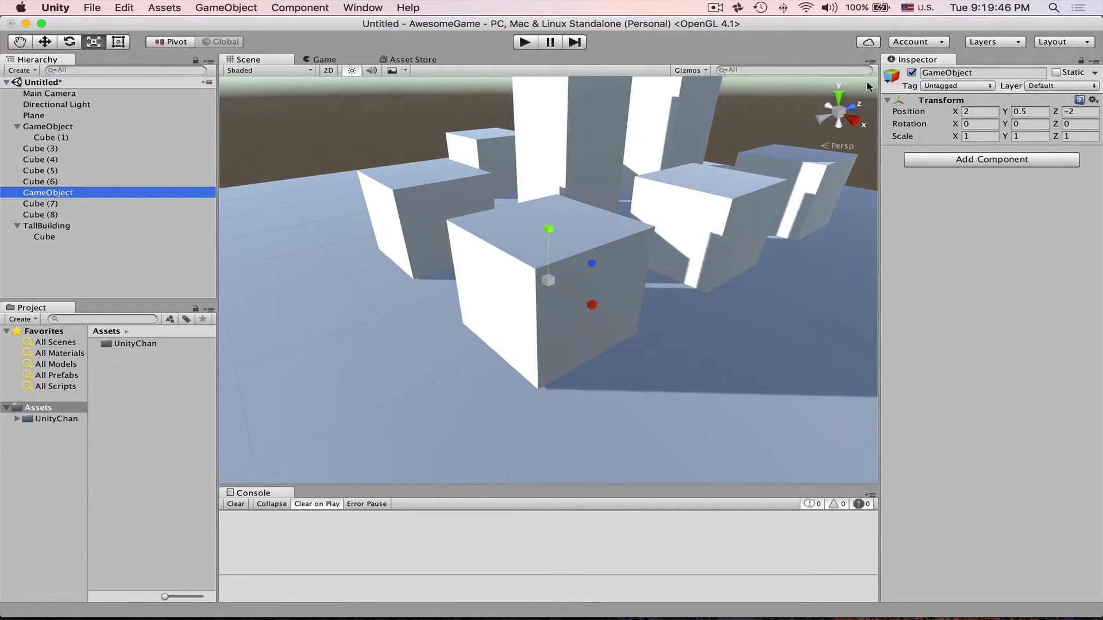
Set the empty GameObject's Position Y to 0 and make Cube (7) its child
{"action": "left_click", "coordinate": [1033, 110]}
{"action": "type", "text": "0"}
{"action": "key", "text": "Return"}
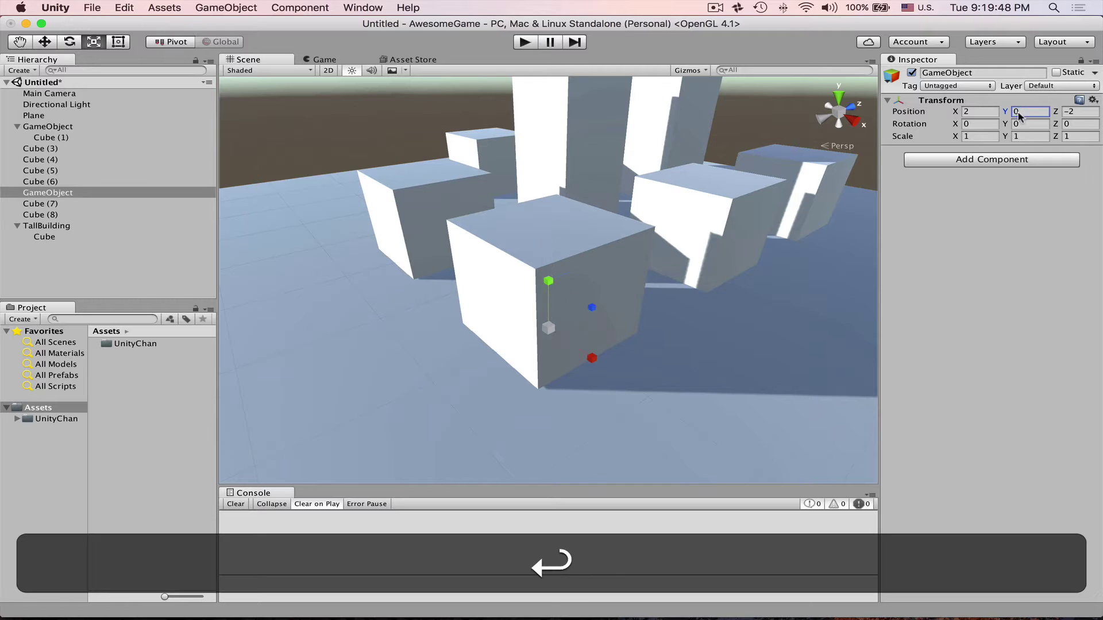
{"action": "left_click", "coordinate": [46, 205]}
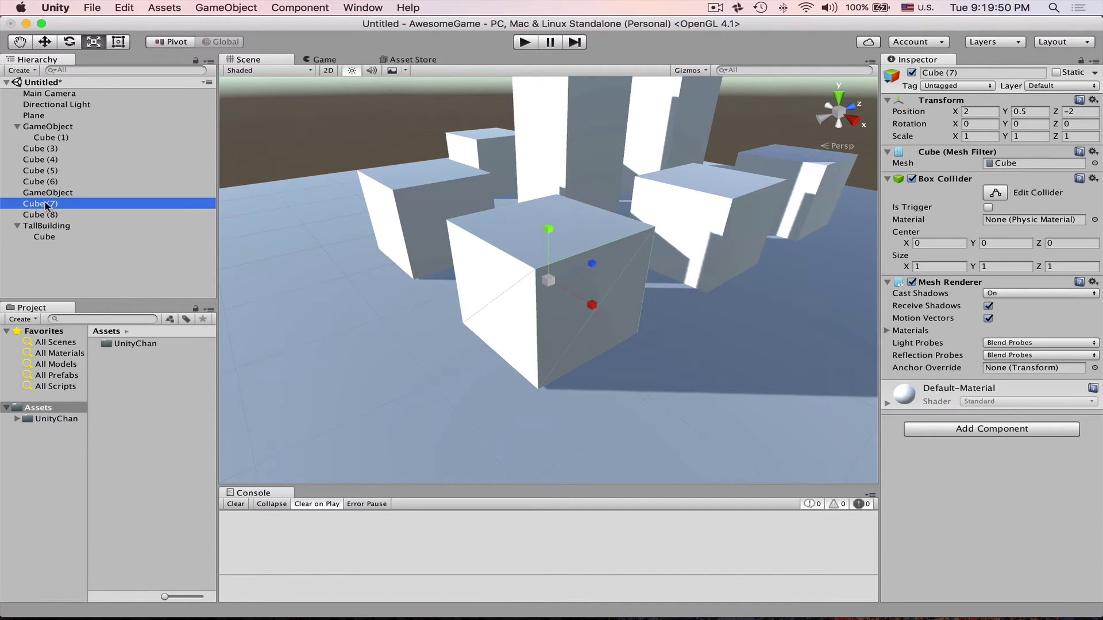
{"action": "left_click_drag", "start_coordinate": [41, 206], "coordinate": [46, 197]}
{"action": "left_click", "coordinate": [46, 192]}
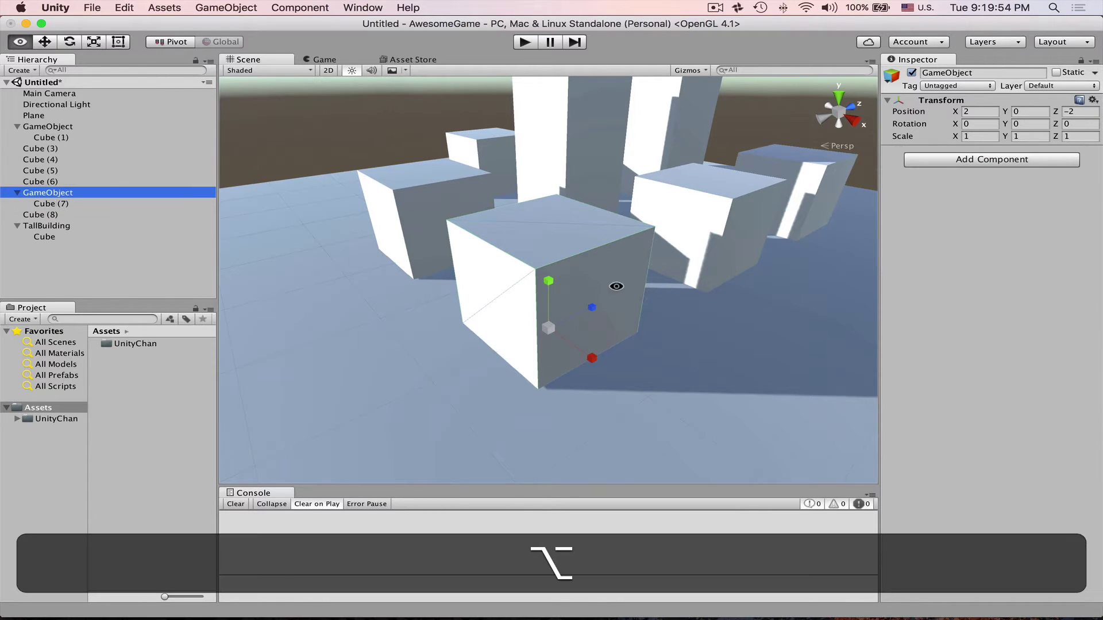
{"action": "left_click_drag", "start_coordinate": [591, 291], "coordinate": [722, 330], "text": "alt"}
Expand the Default-Material properties and browse the 3D object menu without creating anything
{"action": "left_click_drag", "start_coordinate": [388, 250], "coordinate": [439, 266], "text": "alt"}
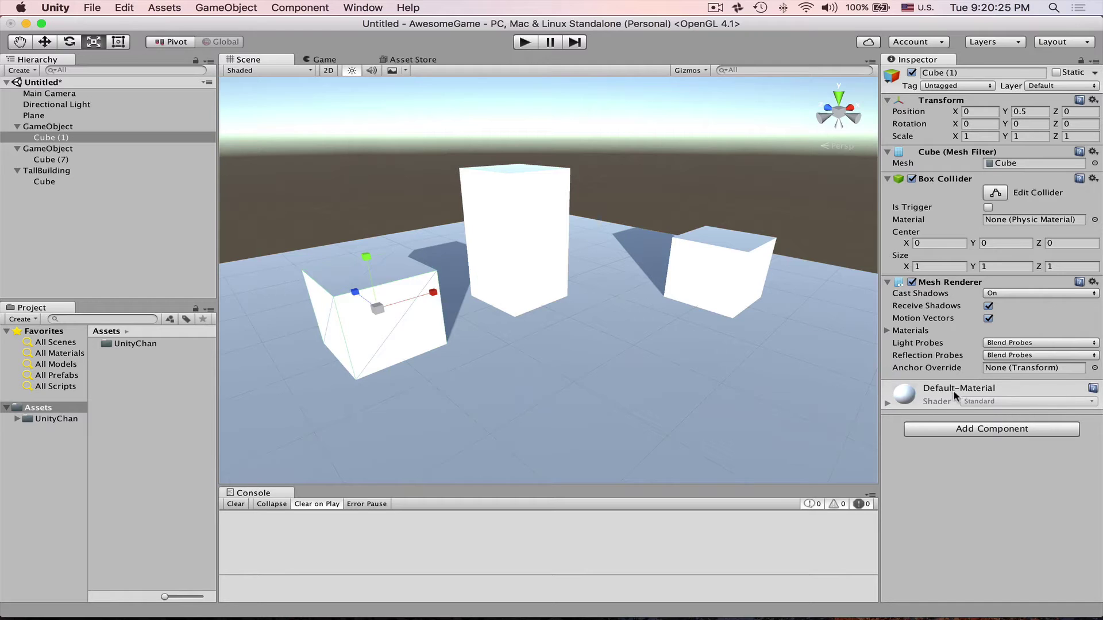
{"action": "left_click", "coordinate": [886, 404]}
{"action": "scroll", "coordinate": [930, 396], "scroll_direction": "down", "scroll_amount": 5}
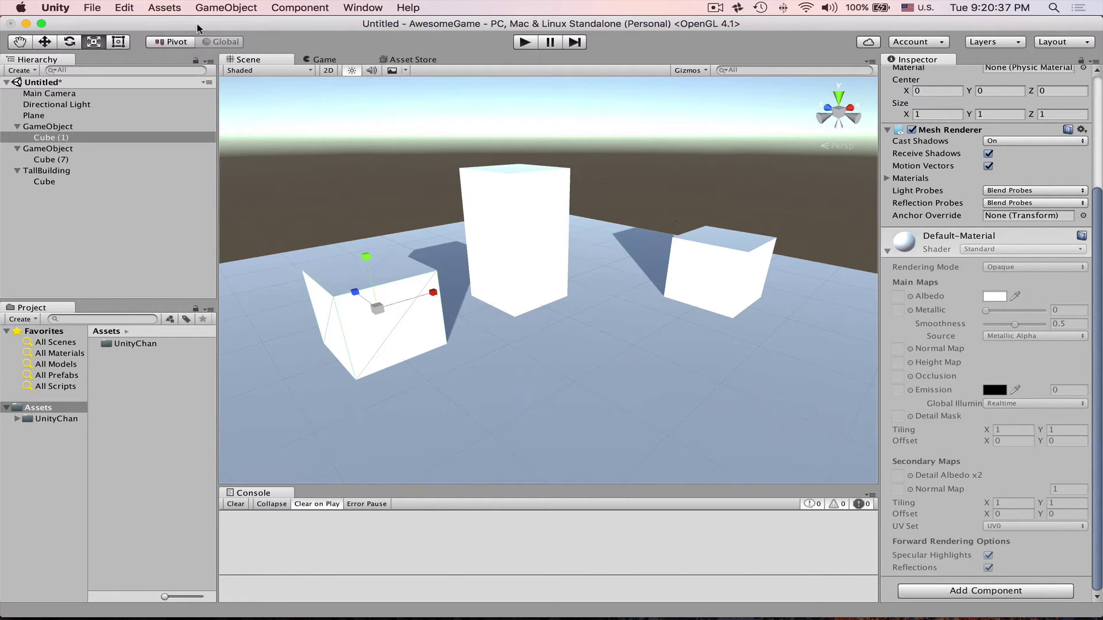
{"action": "left_click", "coordinate": [210, 8]}
{"action": "mouse_move", "coordinate": [237, 53]}
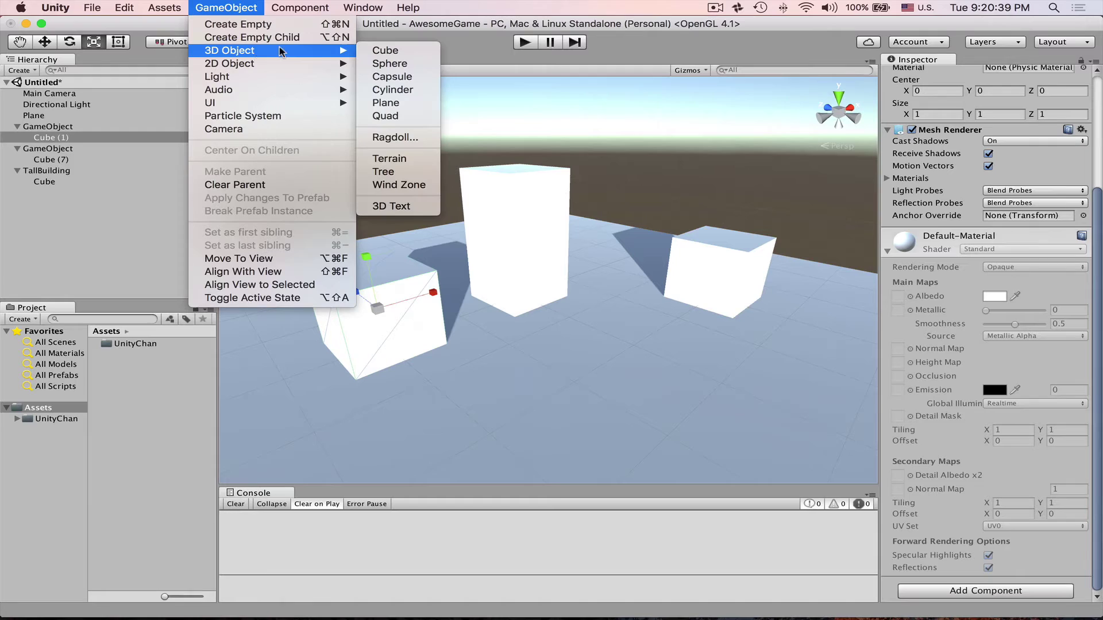
{"action": "left_click", "coordinate": [470, 22]}
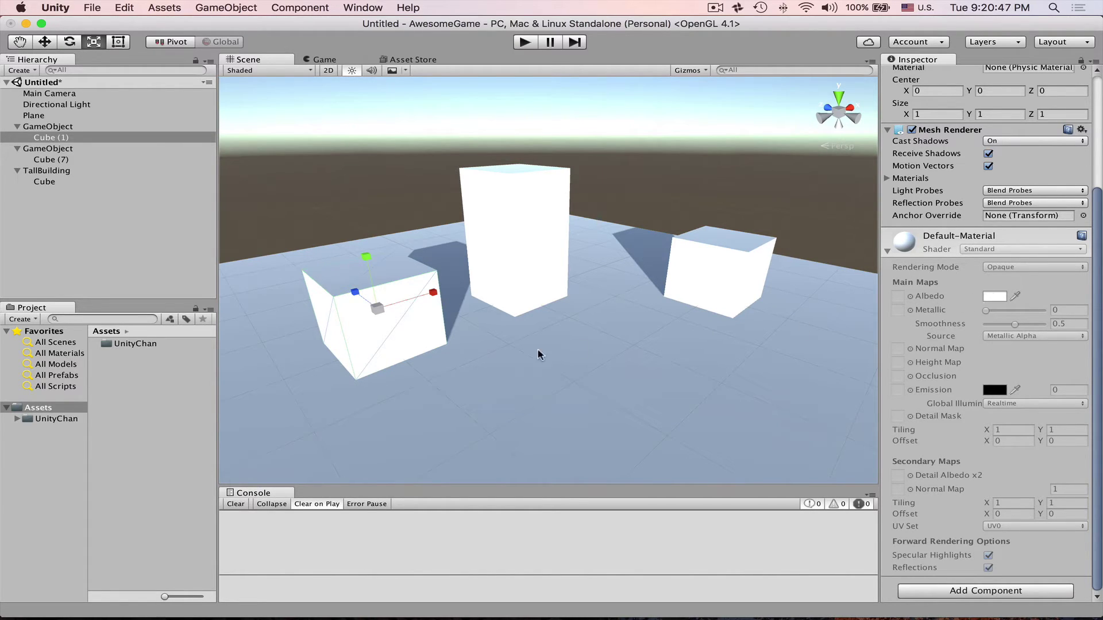
Deselect the cube and bring up the context menu for the Assets folder
{"action": "left_click", "coordinate": [138, 411]}
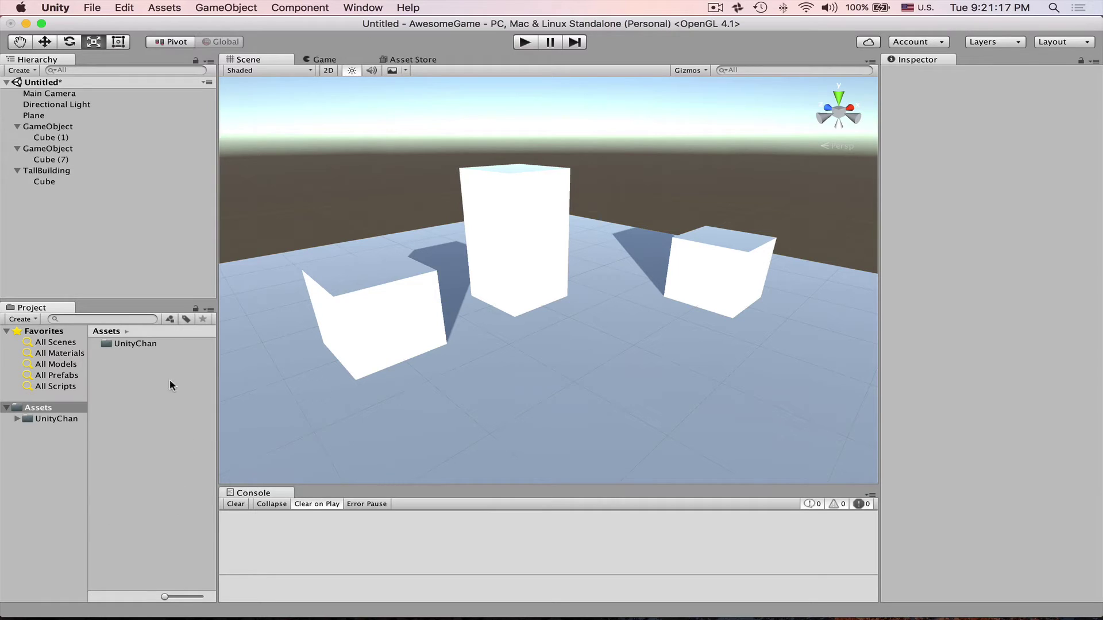
{"action": "double_click", "coordinate": [17, 409]}
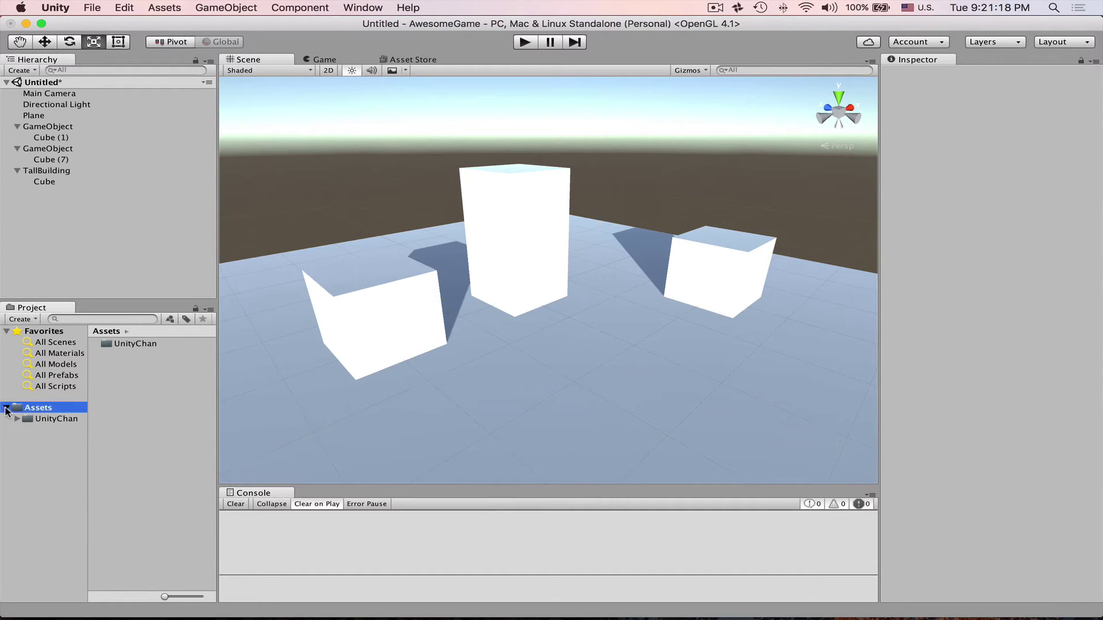
{"action": "right_click", "coordinate": [35, 410]}
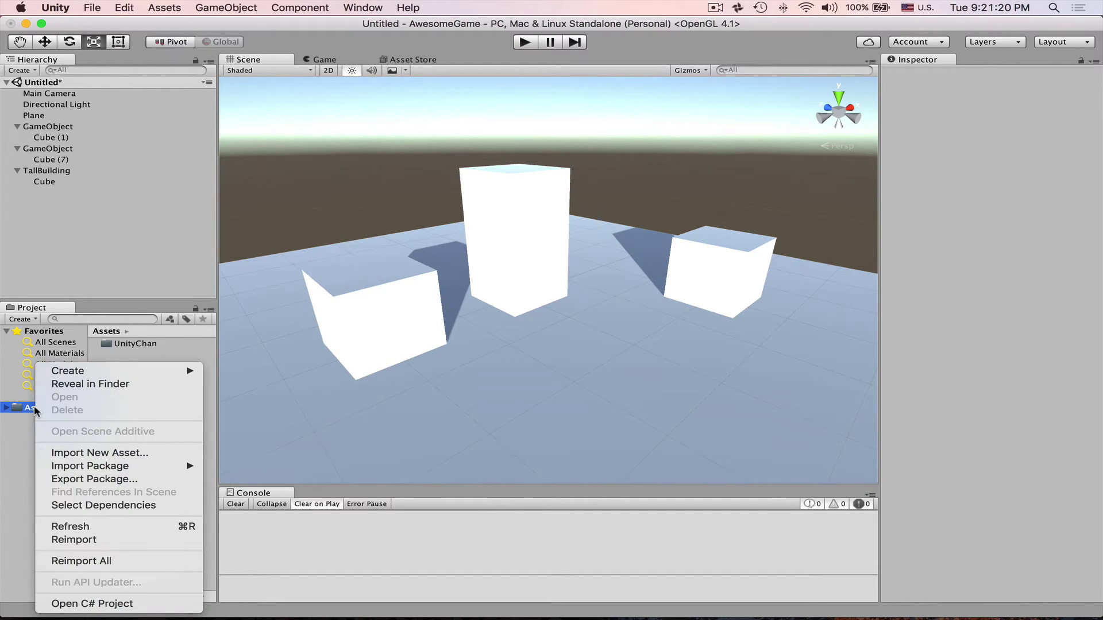
Reveal the AwesomeGame Assets folder in Finder, enlarge the window, and return to Unity
{"action": "left_click", "coordinate": [88, 386]}
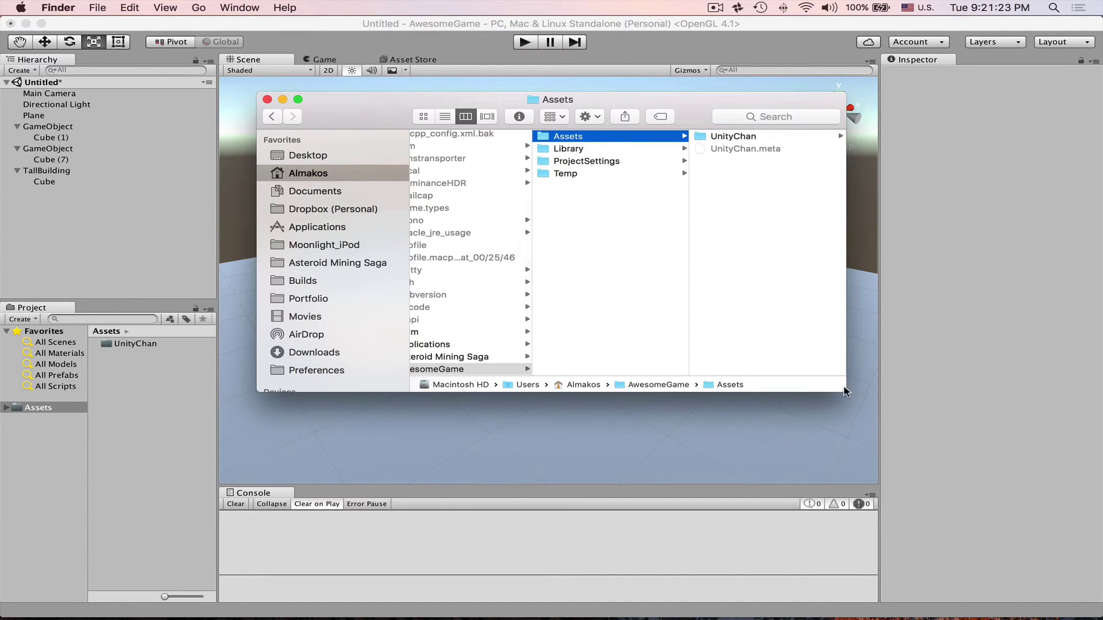
{"action": "left_click_drag", "start_coordinate": [845, 391], "coordinate": [1018, 490]}
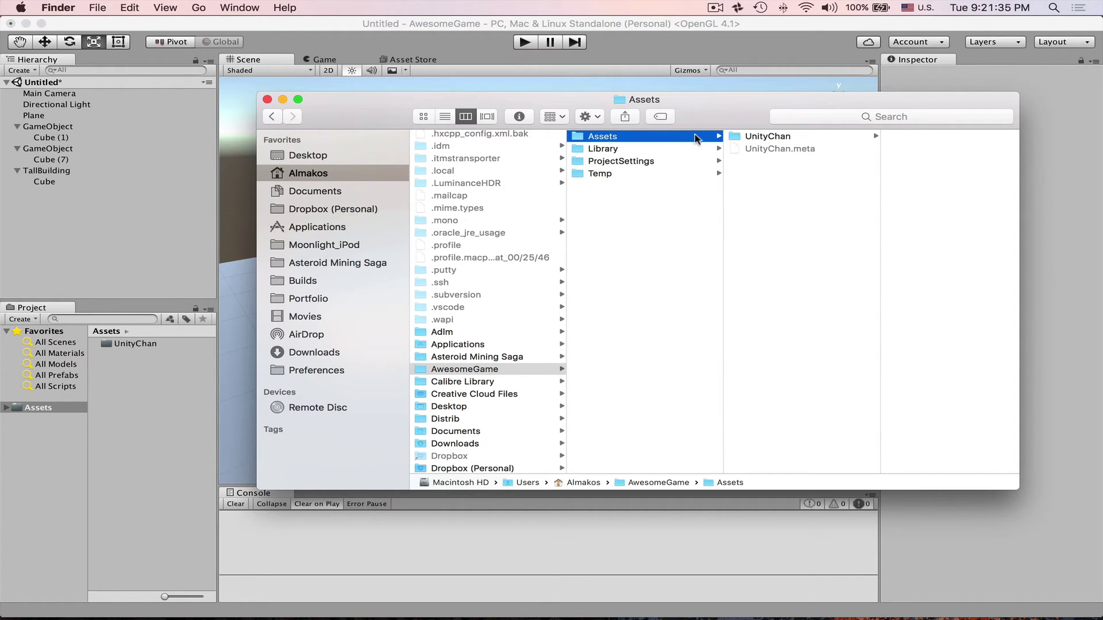
{"action": "left_click", "coordinate": [705, 23]}
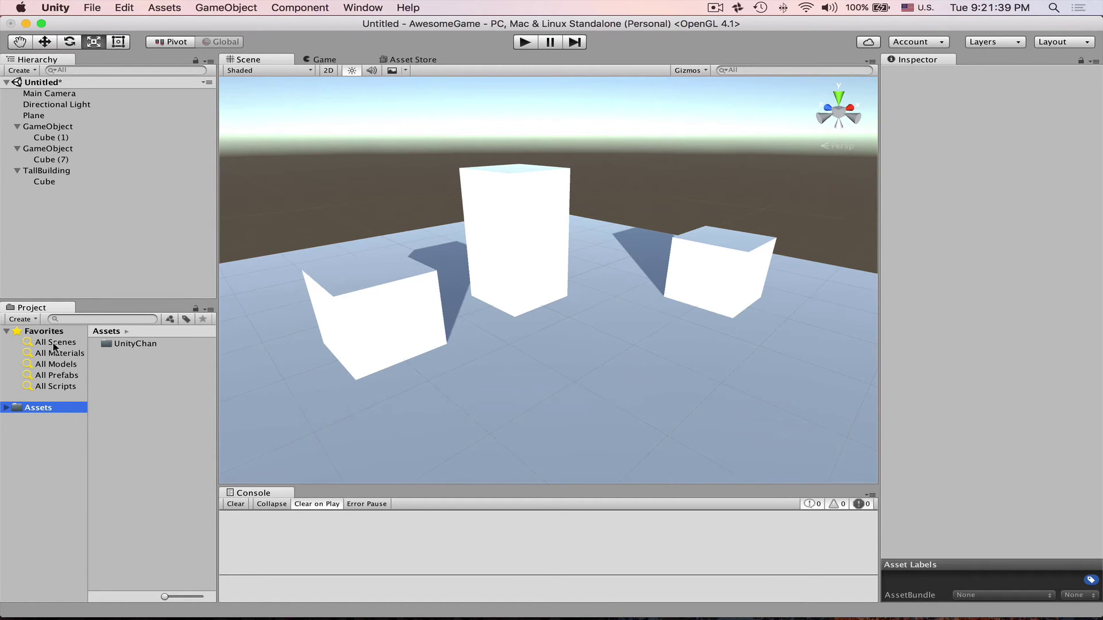
Create a folder named 'Materials' in Assets and open it
{"action": "right_click", "coordinate": [138, 391]}
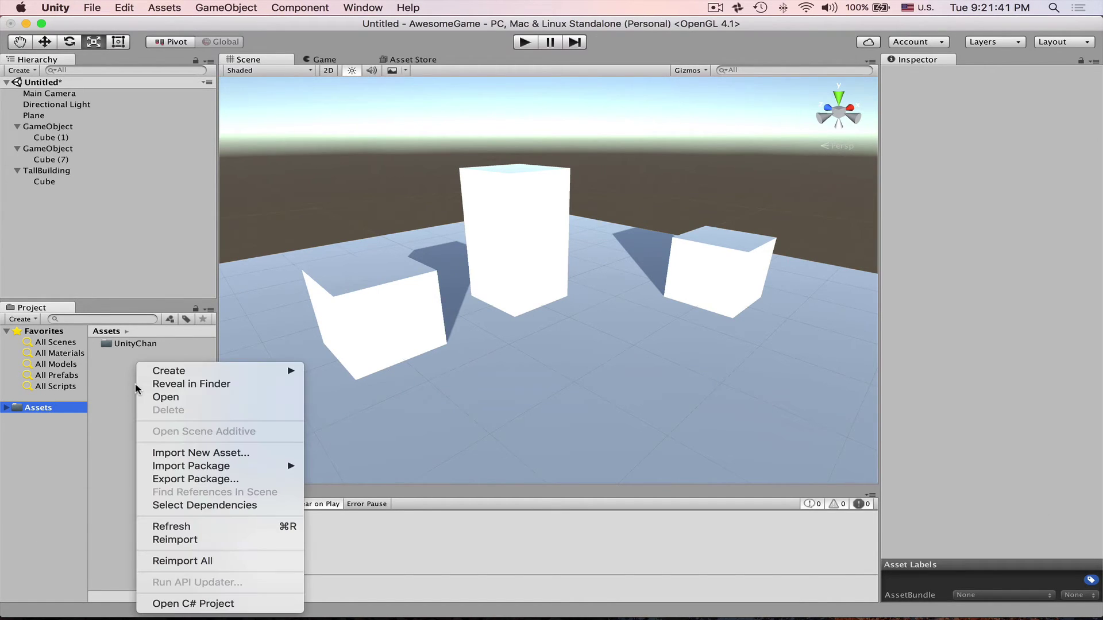
{"action": "mouse_move", "coordinate": [177, 375]}
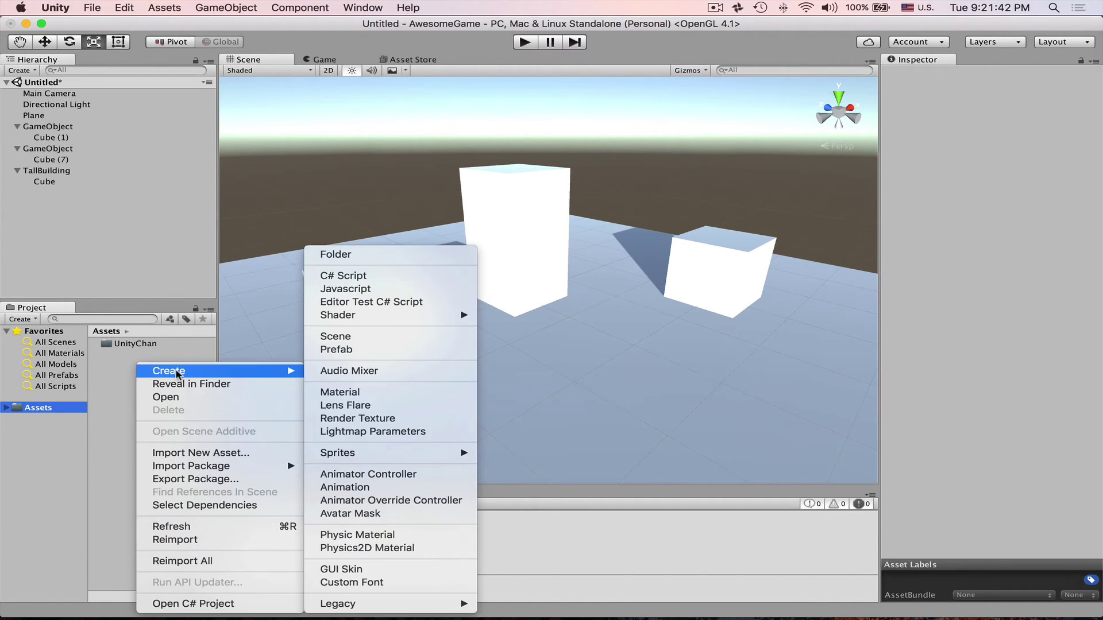
{"action": "left_click", "coordinate": [381, 254]}
{"action": "type", "text": "Materials"}
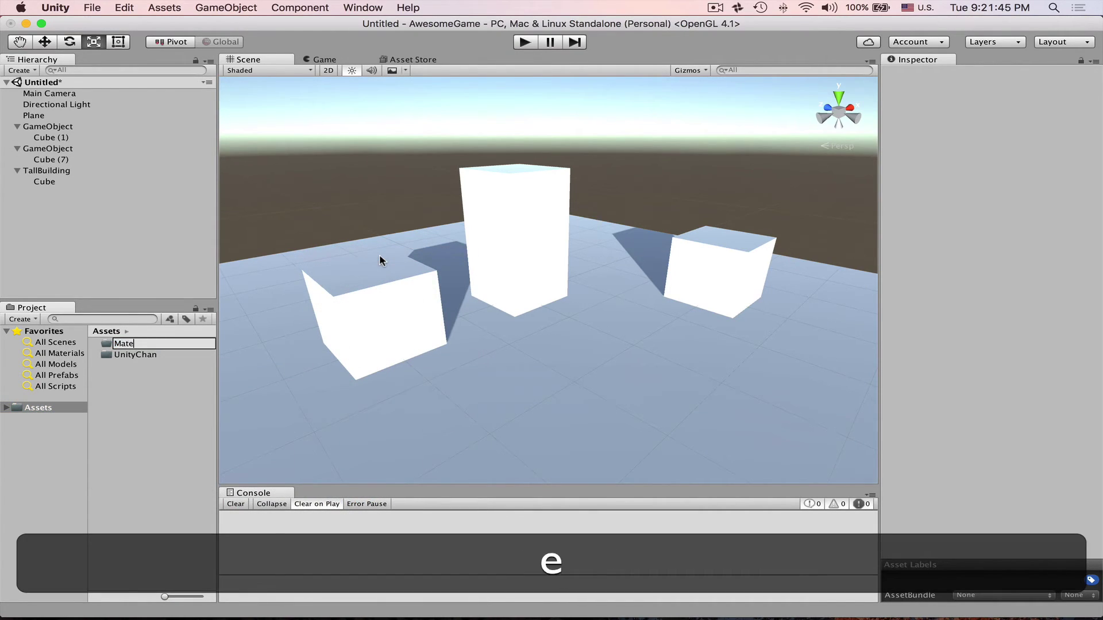
{"action": "key", "text": "Return"}
{"action": "double_click", "coordinate": [109, 344]}
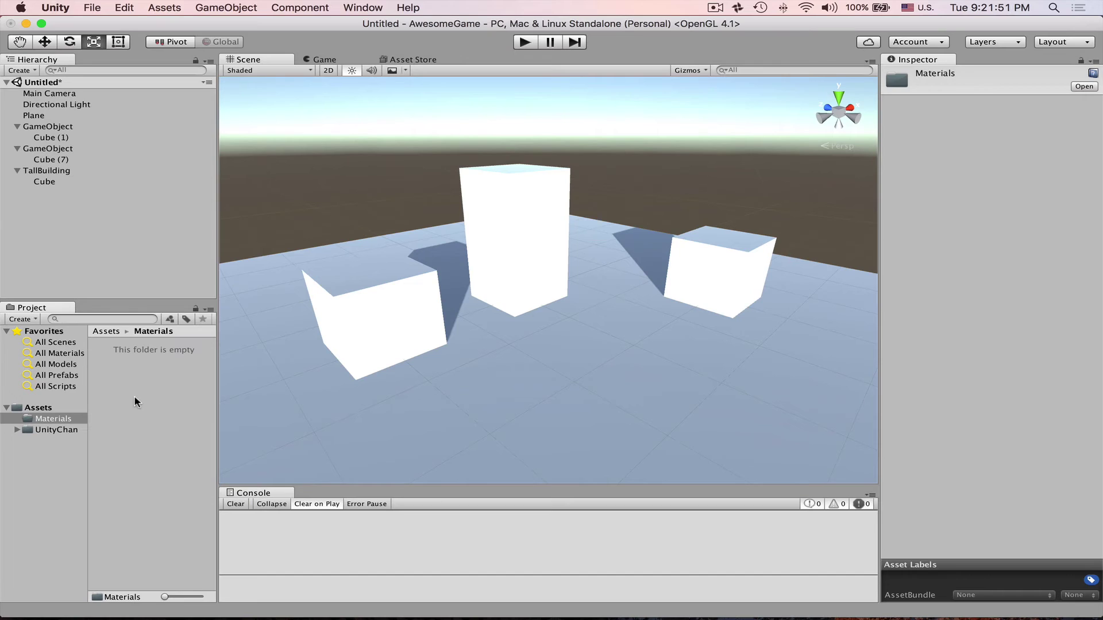
Create a new material named 'BrickBuilding' inside the Materials folder
{"action": "right_click", "coordinate": [110, 373]}
{"action": "mouse_move", "coordinate": [146, 372]}
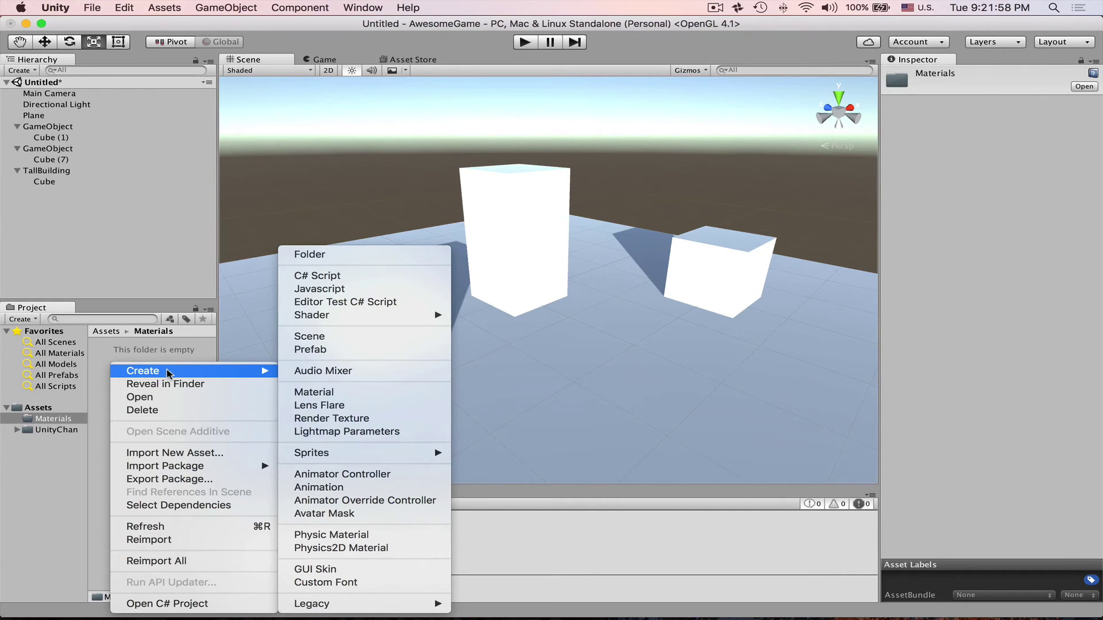
{"action": "left_click", "coordinate": [306, 393]}
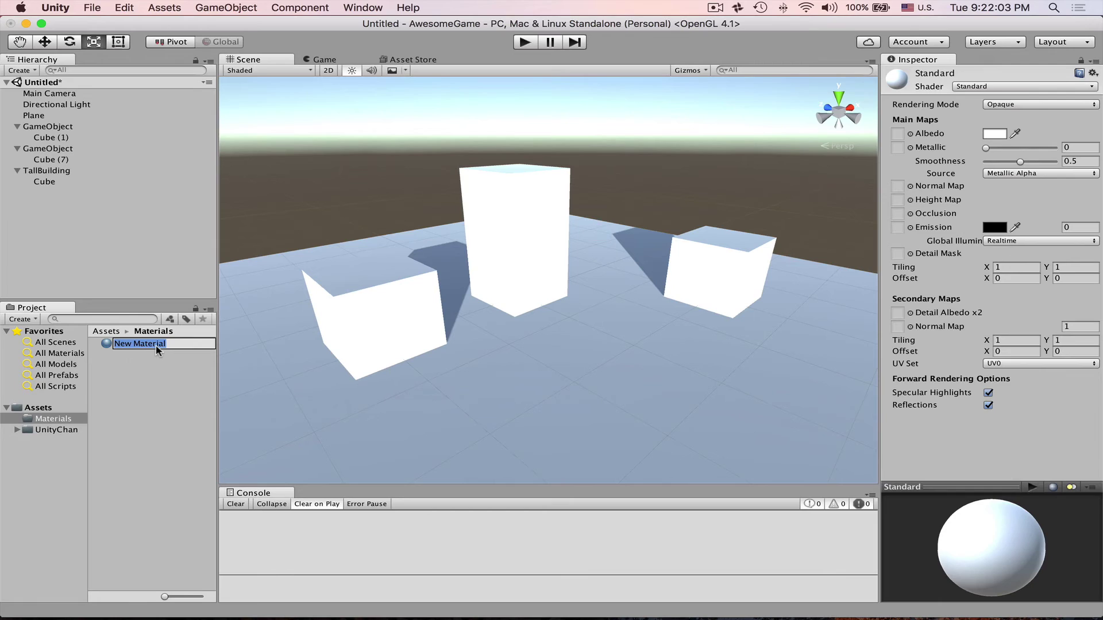
{"action": "type", "text": "BrickBu"}
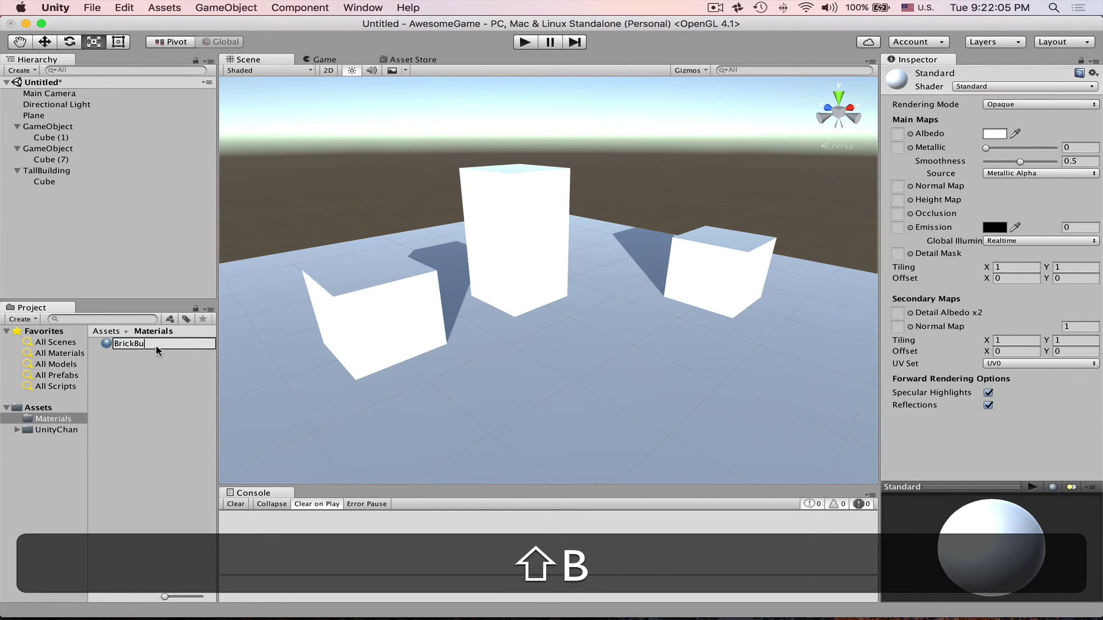
{"action": "type", "text": "ilding"}
{"action": "key", "text": "Return"}
Set BrickBuilding's Albedo colour to dark gold BB872A
{"action": "left_click", "coordinate": [995, 134]}
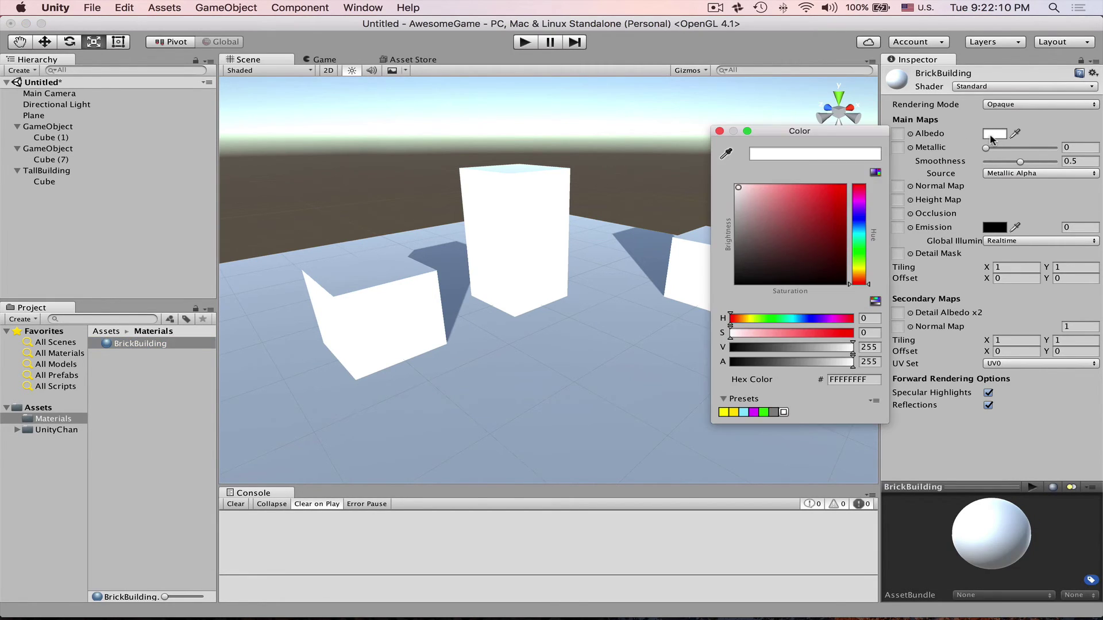
{"action": "left_click", "coordinate": [858, 270]}
{"action": "left_click", "coordinate": [842, 187]}
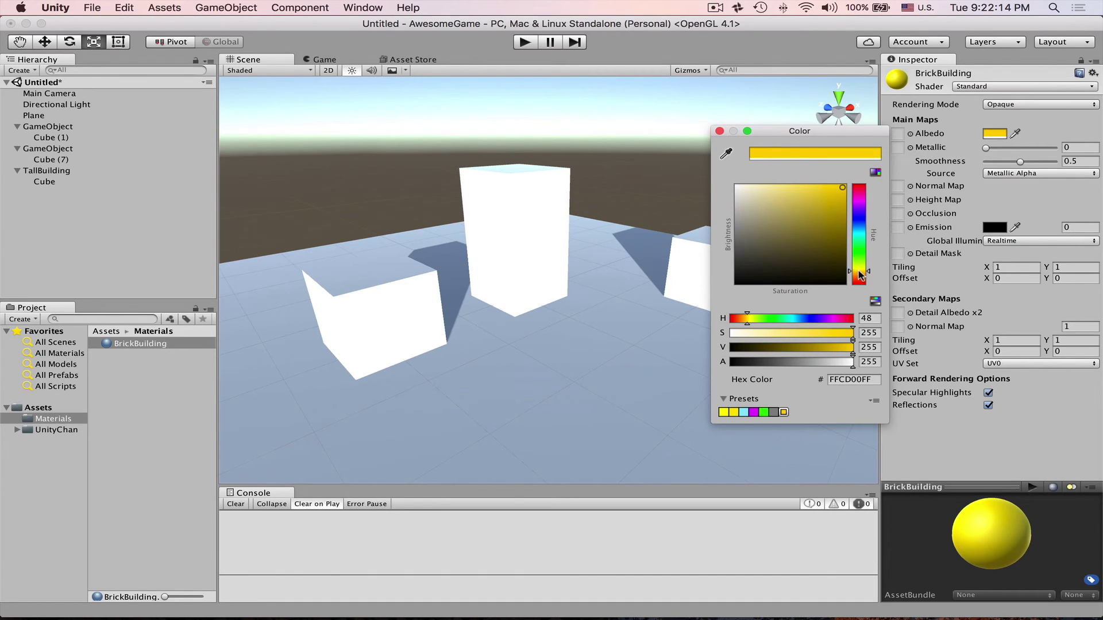
{"action": "left_click_drag", "start_coordinate": [859, 273], "coordinate": [860, 275]}
{"action": "left_click_drag", "start_coordinate": [842, 195], "coordinate": [820, 224]}
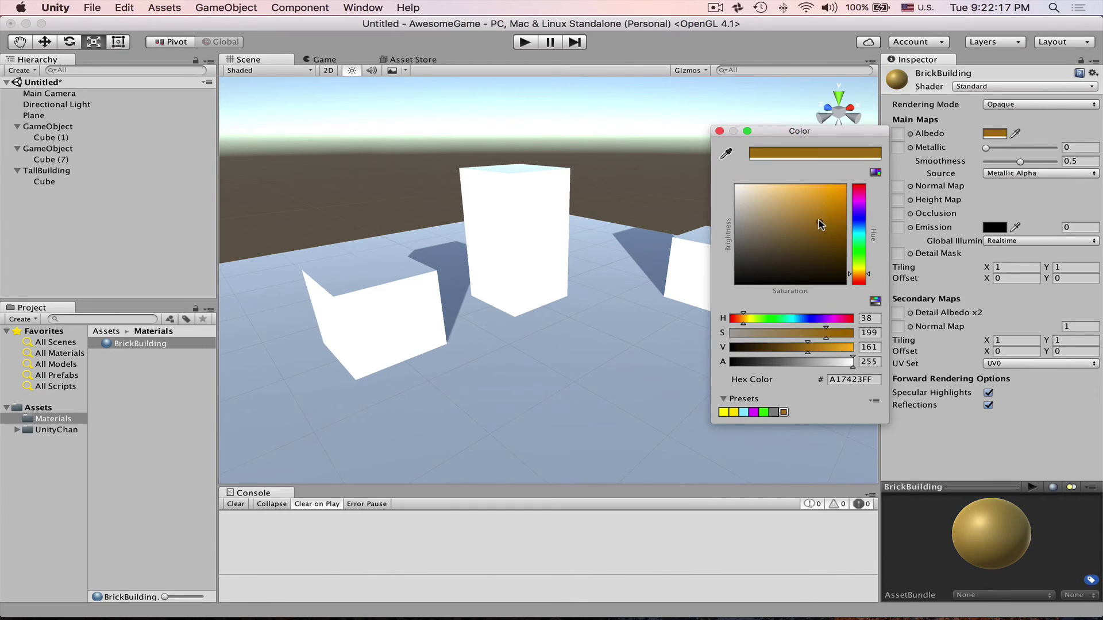
{"action": "left_click", "coordinate": [719, 131]}
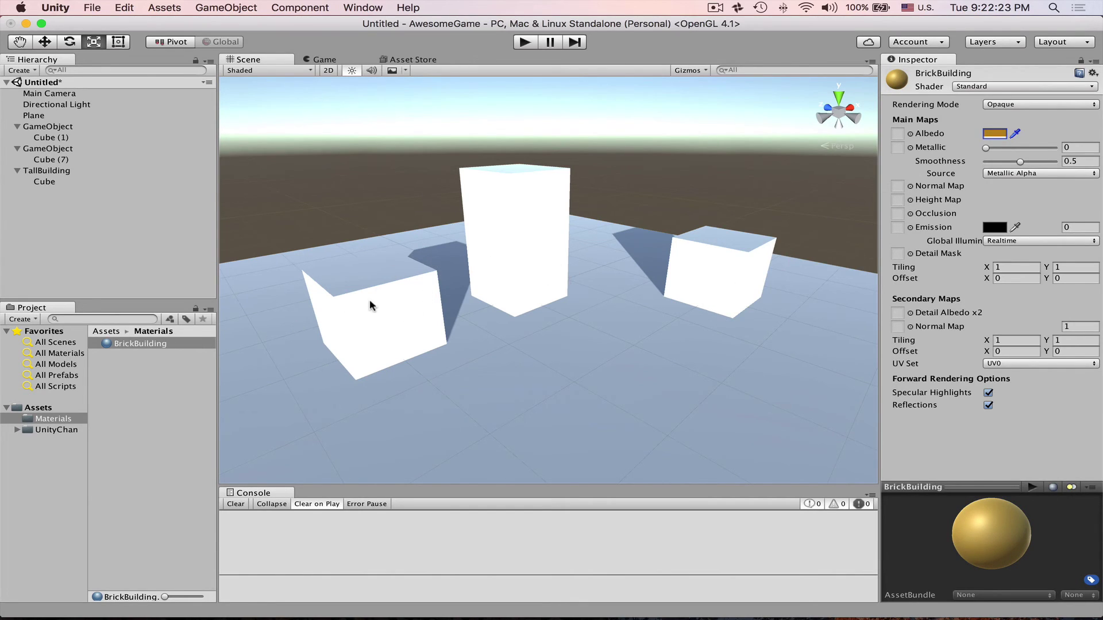
Drag BrickBuilding onto Cube (1), then onto Cube (7)'s Materials list
{"action": "left_click_drag", "start_coordinate": [118, 344], "coordinate": [385, 312]}
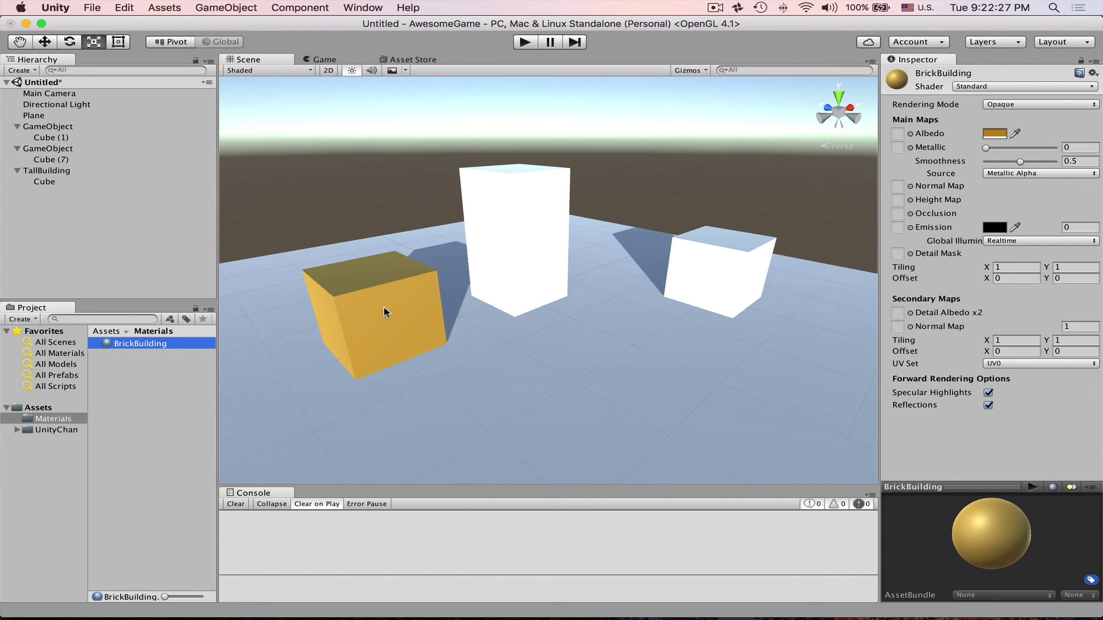
{"action": "left_click", "coordinate": [718, 260]}
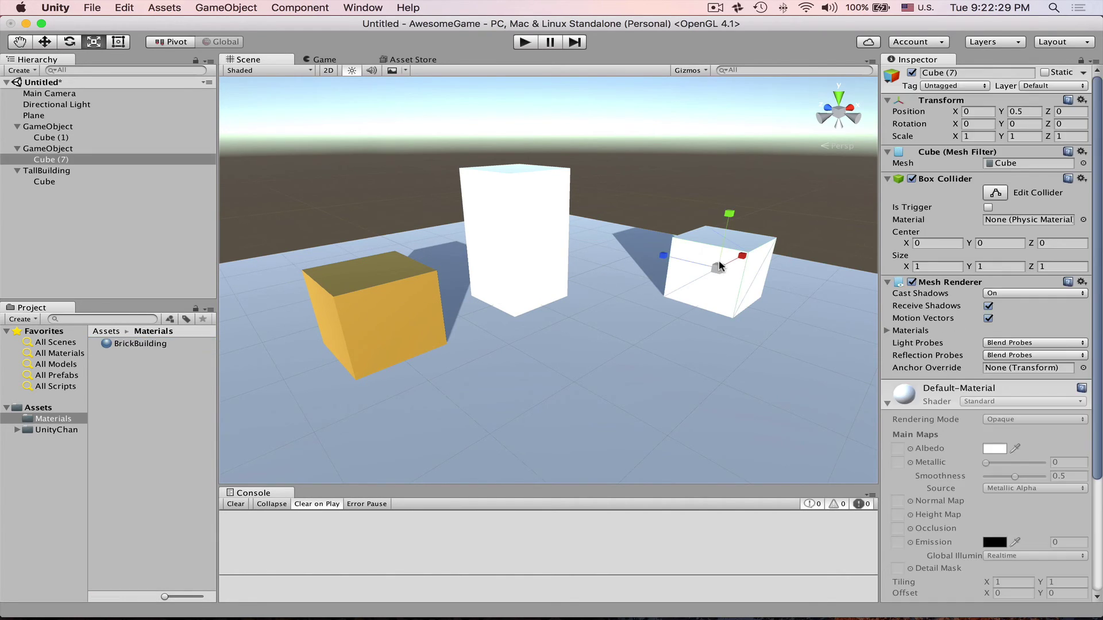
{"action": "scroll", "coordinate": [928, 225], "scroll_direction": "down", "scroll_amount": 3}
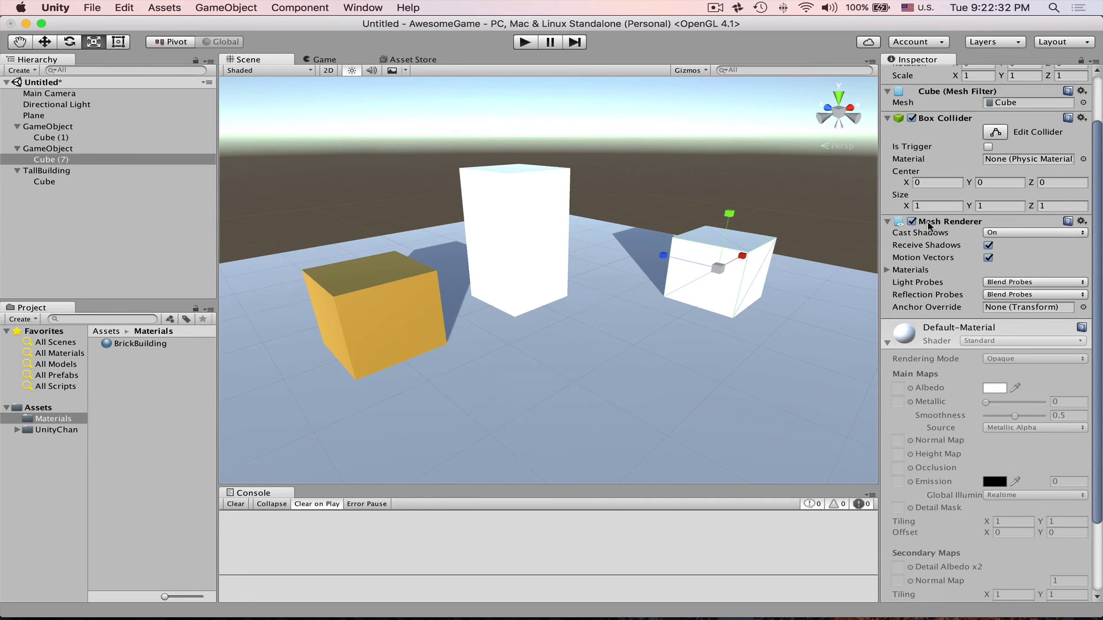
{"action": "left_click", "coordinate": [887, 270]}
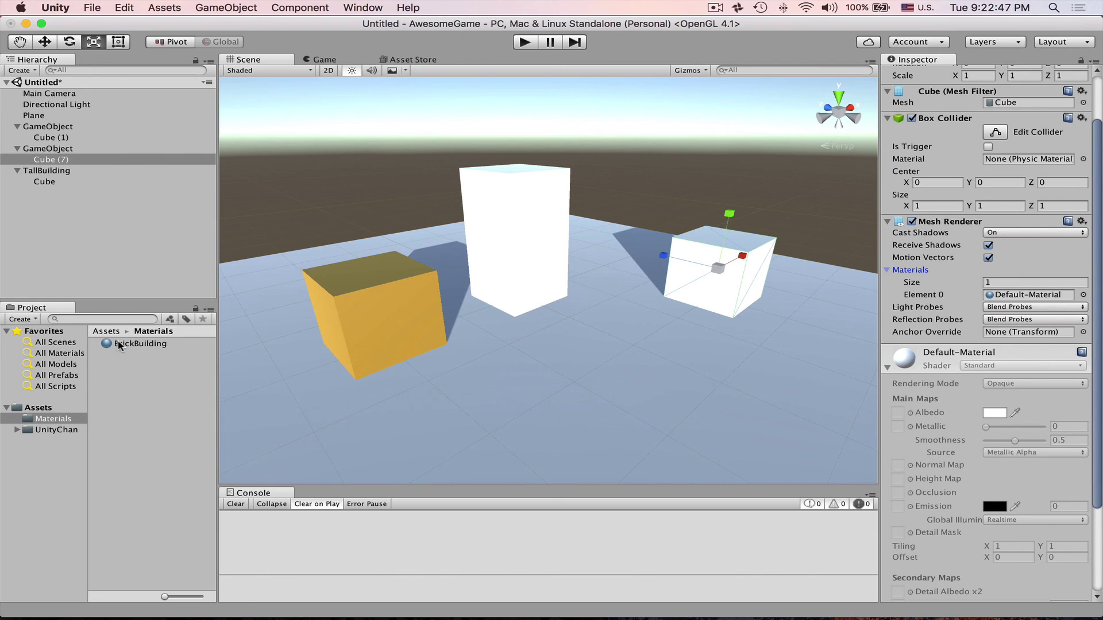
{"action": "left_click_drag", "start_coordinate": [120, 343], "coordinate": [1015, 297]}
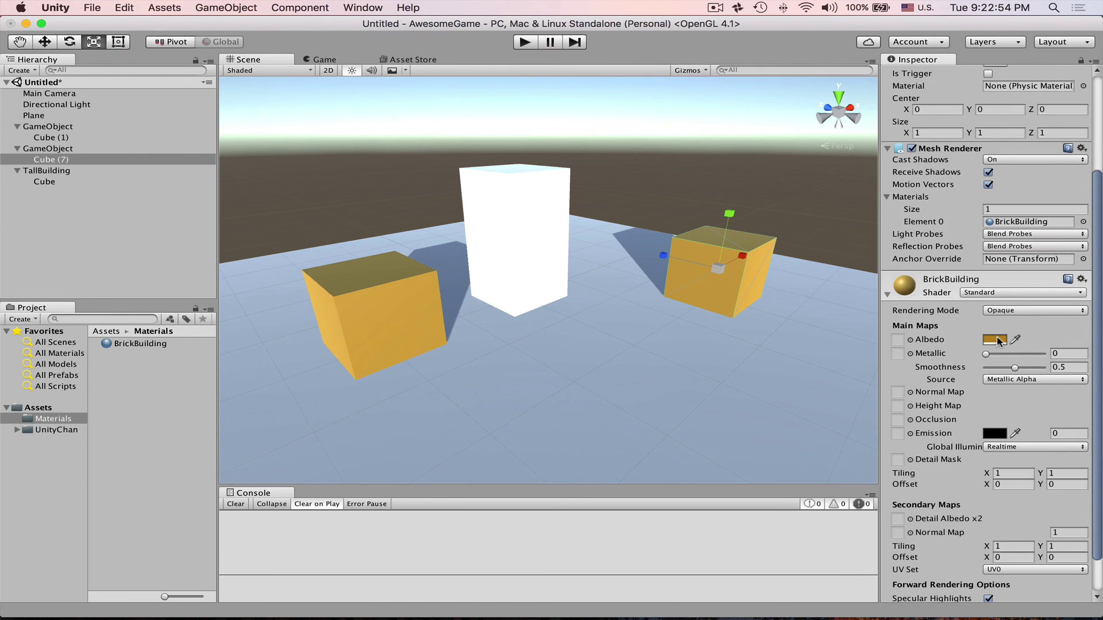
Shift BrickBuilding's Albedo hue to yellow BBB72A
{"action": "left_click", "coordinate": [997, 341]}
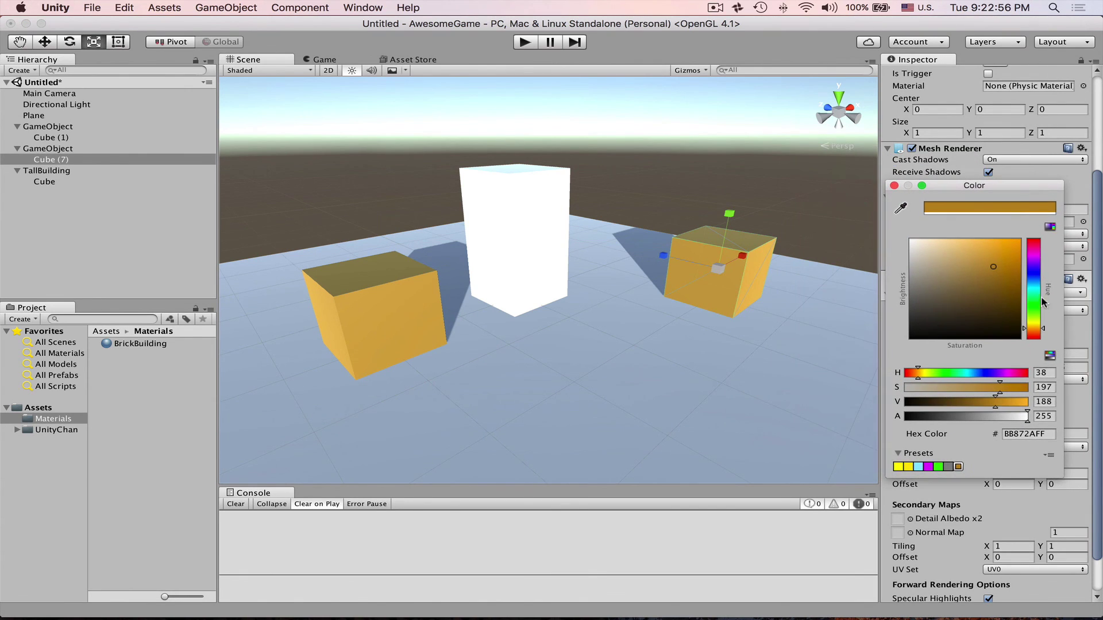
{"action": "left_click_drag", "start_coordinate": [1039, 331], "coordinate": [1038, 303]}
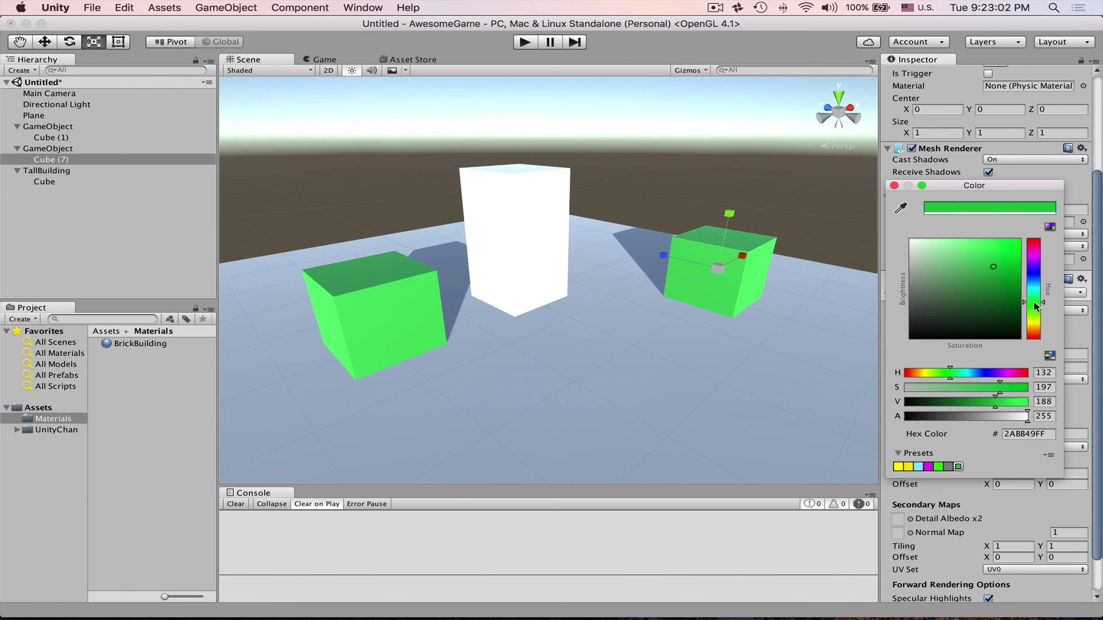
{"action": "mouse_move", "coordinate": [1036, 306]}
{"action": "left_mouse_down"}
{"action": "mouse_move", "coordinate": [1036, 289]}
{"action": "mouse_move", "coordinate": [1036, 326]}
{"action": "left_mouse_up"}
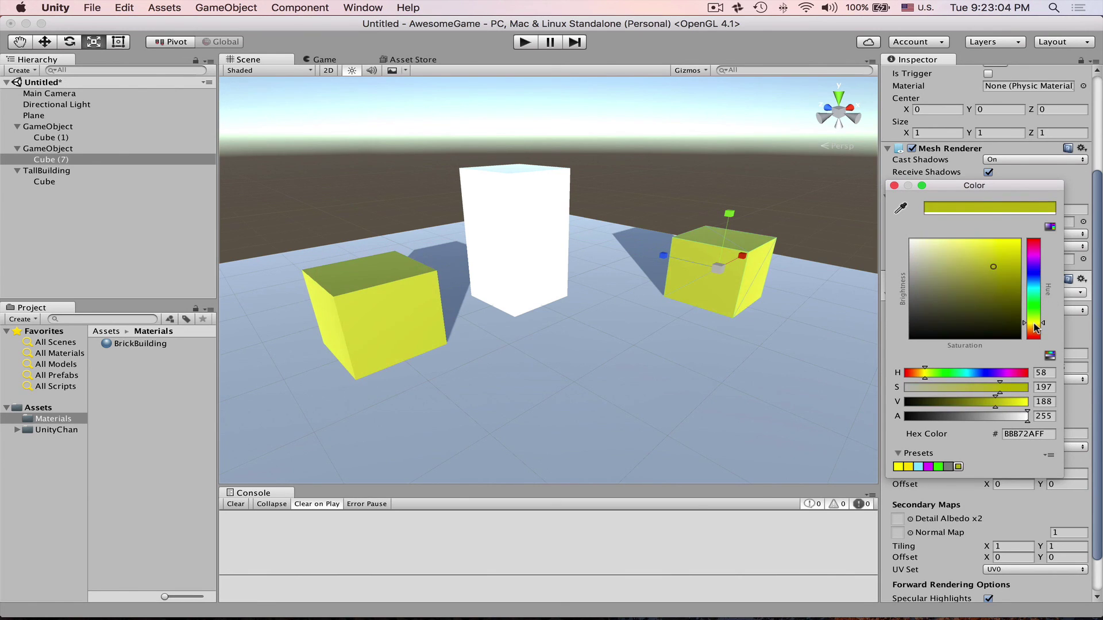